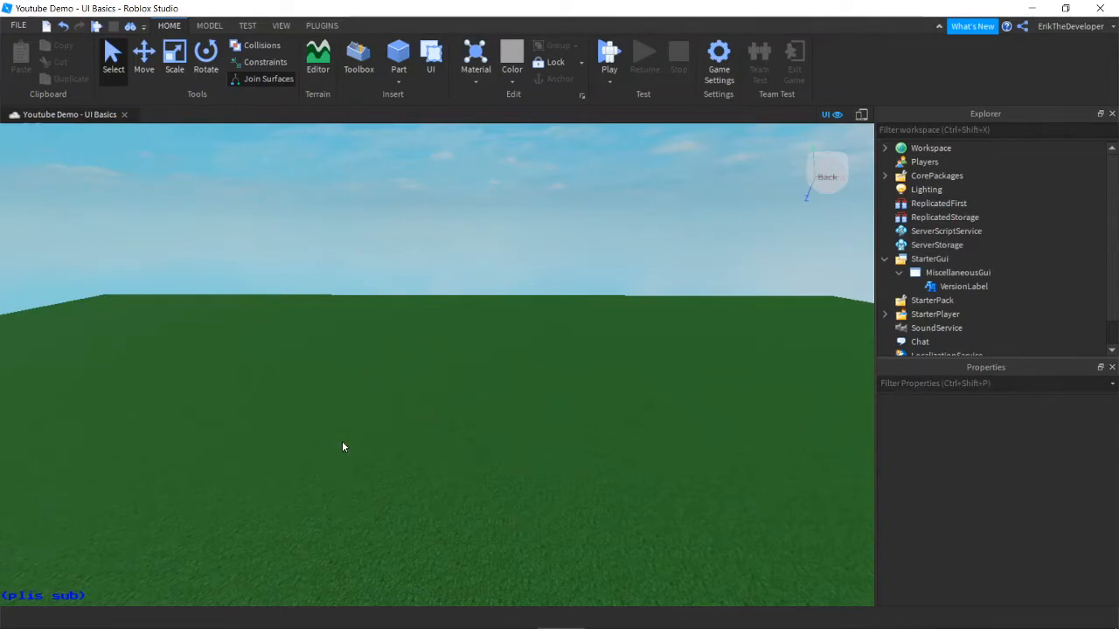
# Step: Select VersionLabel and look over its properties: Arcade font, blue text, TextScaled on
pyautogui.moveTo(342, 446); pyautogui.dragTo(342, 446, button='right')
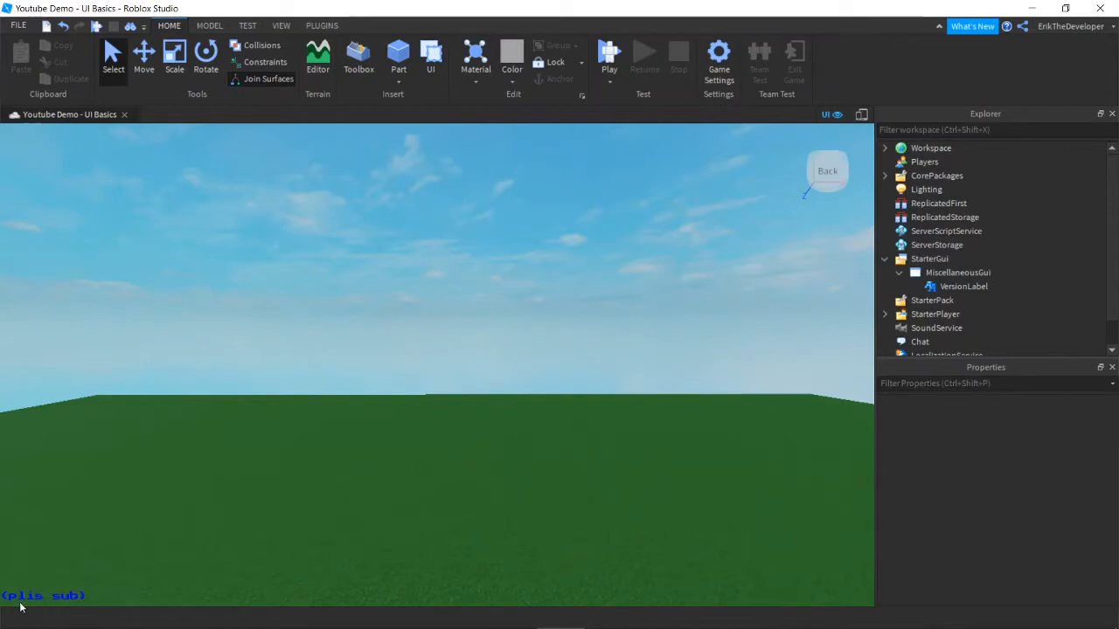
pyautogui.moveTo(234, 417); pyautogui.dragTo(204, 420, button='right')
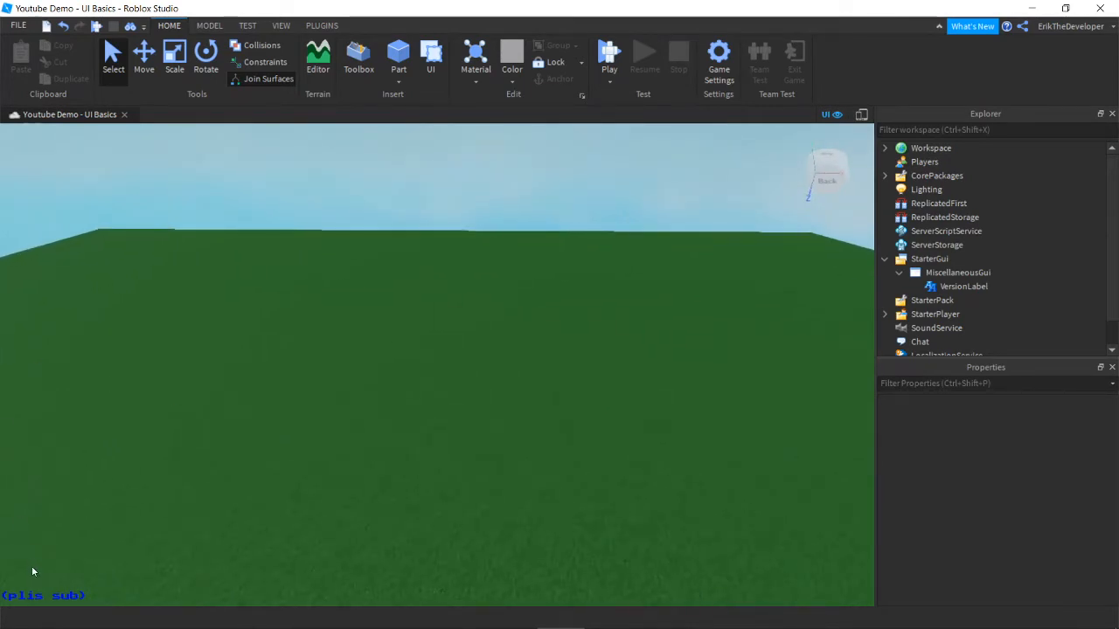
pyautogui.moveTo(414, 408); pyautogui.dragTo(414, 407, button='right')
pyautogui.press('w')
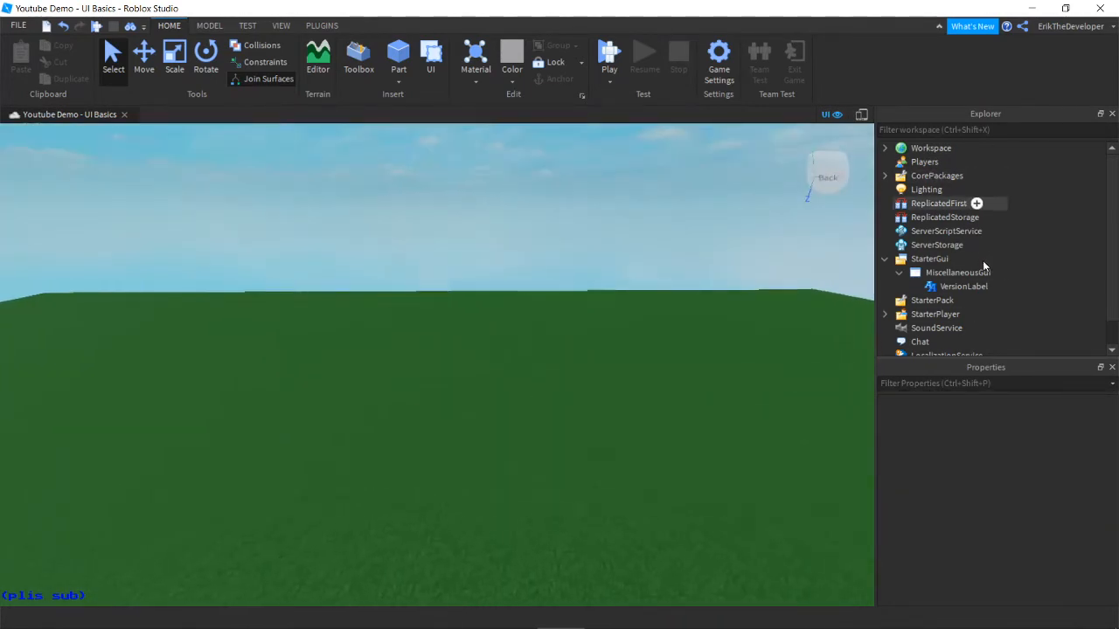
pyautogui.click(964, 286)
pyautogui.moveTo(618, 444); pyautogui.dragTo(615, 444, button='right')
pyautogui.scroll(-10, 1082, 486)
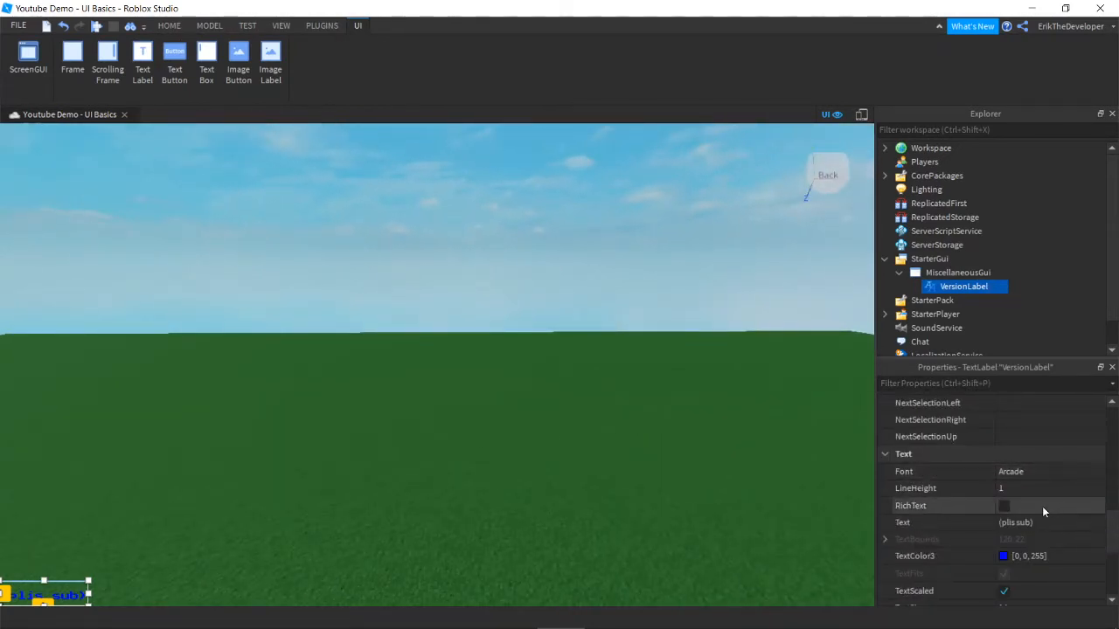
pyautogui.scroll(5, 1045, 530)
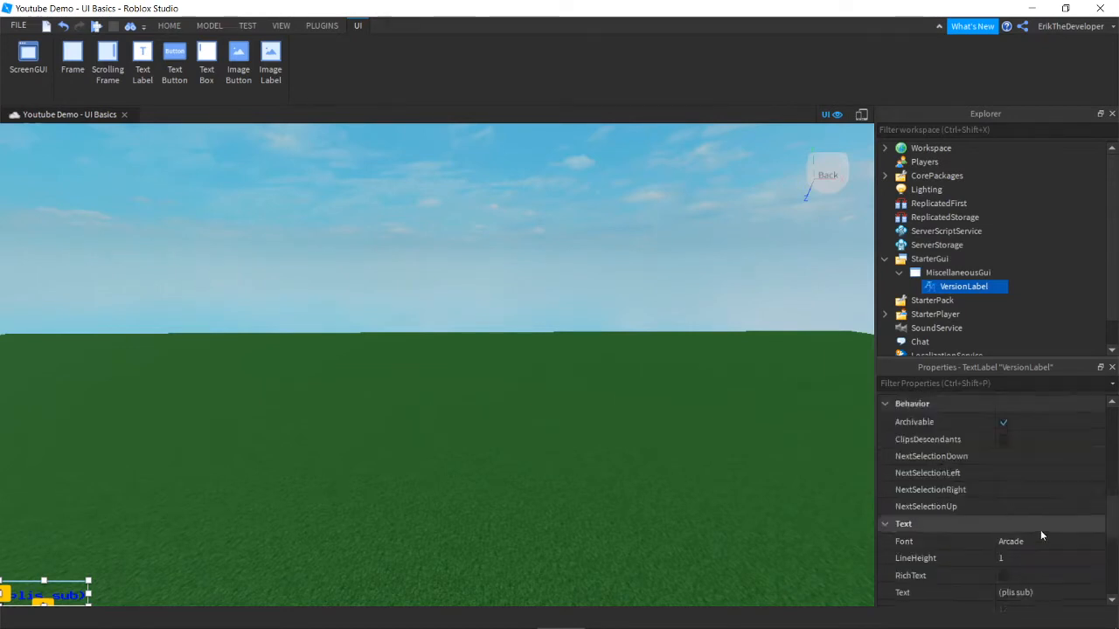
pyautogui.scroll(2, 1052, 535)
# Step: Delete VersionLabel and select the now-empty MiscellaneousGui
pyautogui.click(492, 374)
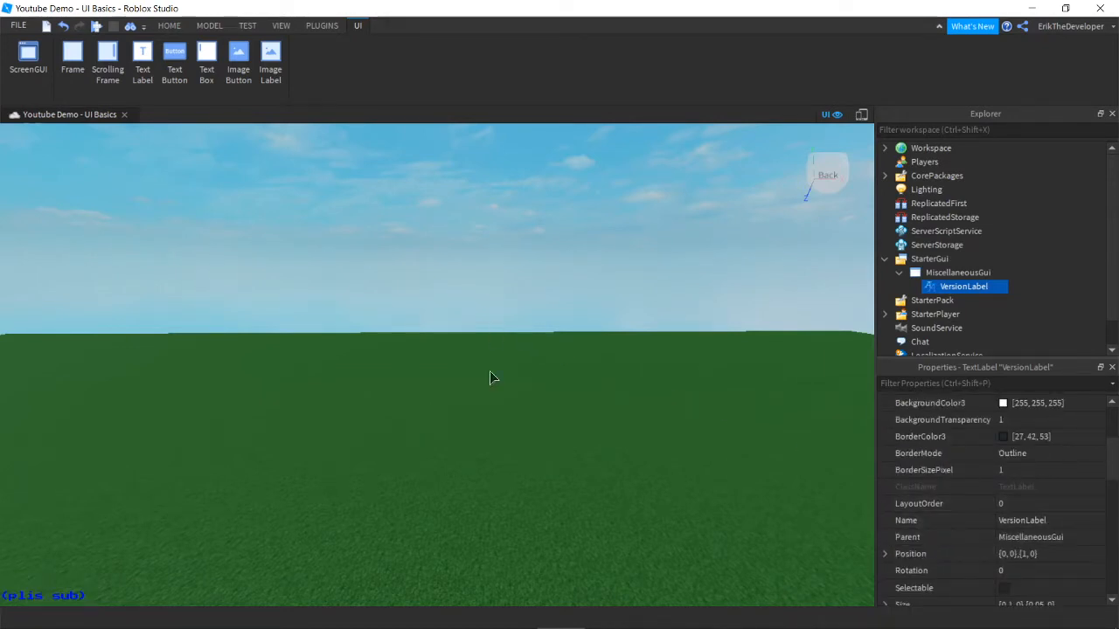
pyautogui.click(947, 286)
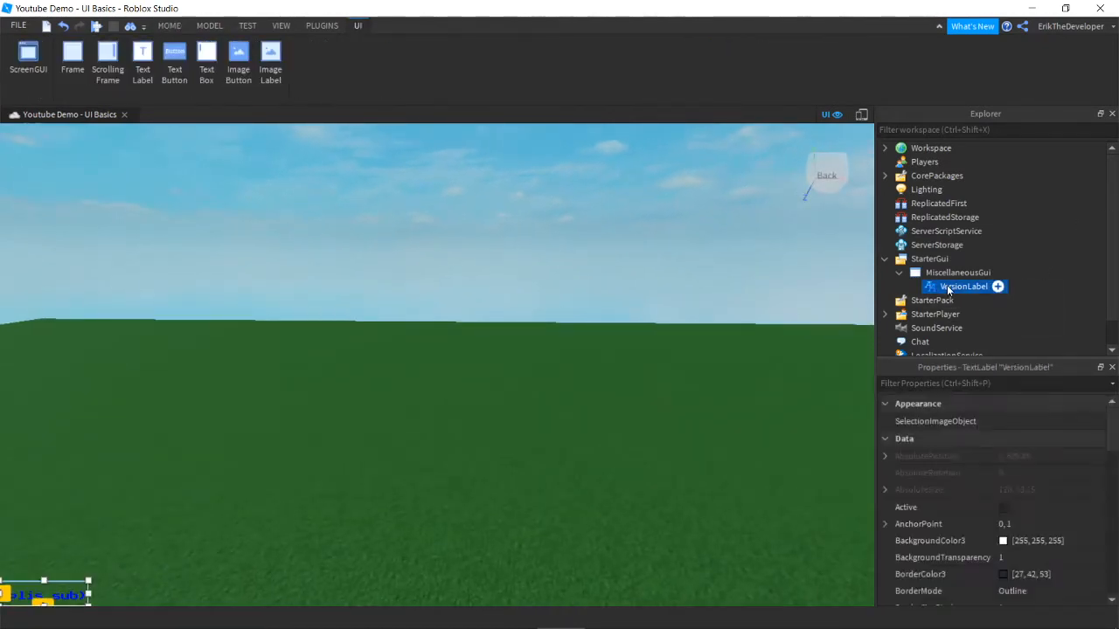
pyautogui.press('Delete')
pyautogui.click(947, 273)
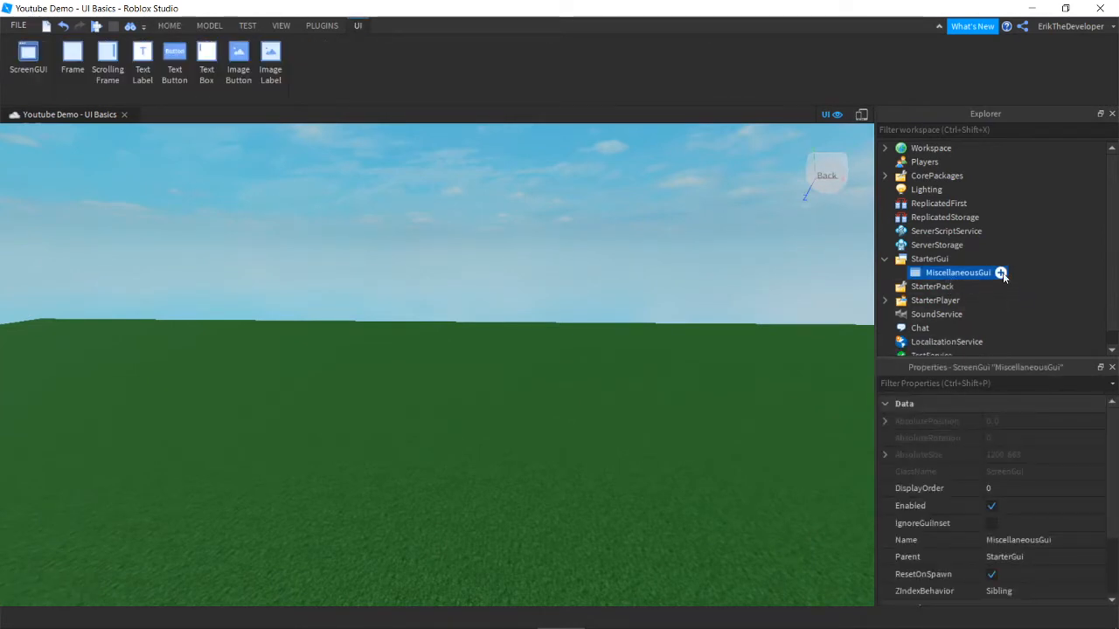
# Step: Insert a Frame into MiscellaneousGui and set its AnchorPoint to 0.5, 0.5
pyautogui.click(1001, 274)
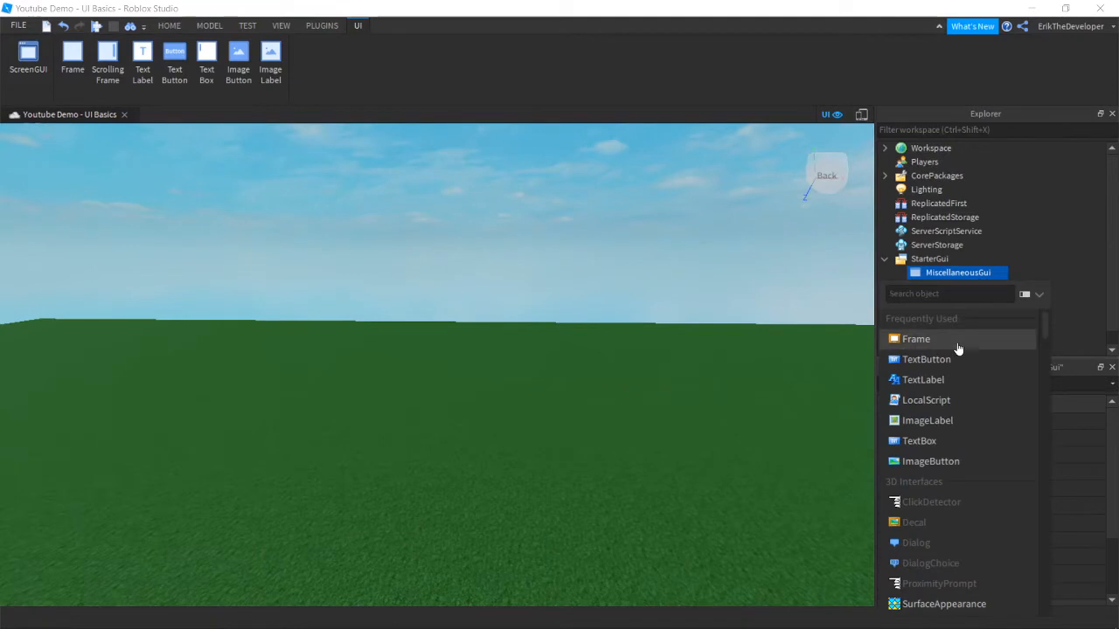
pyautogui.click(917, 339)
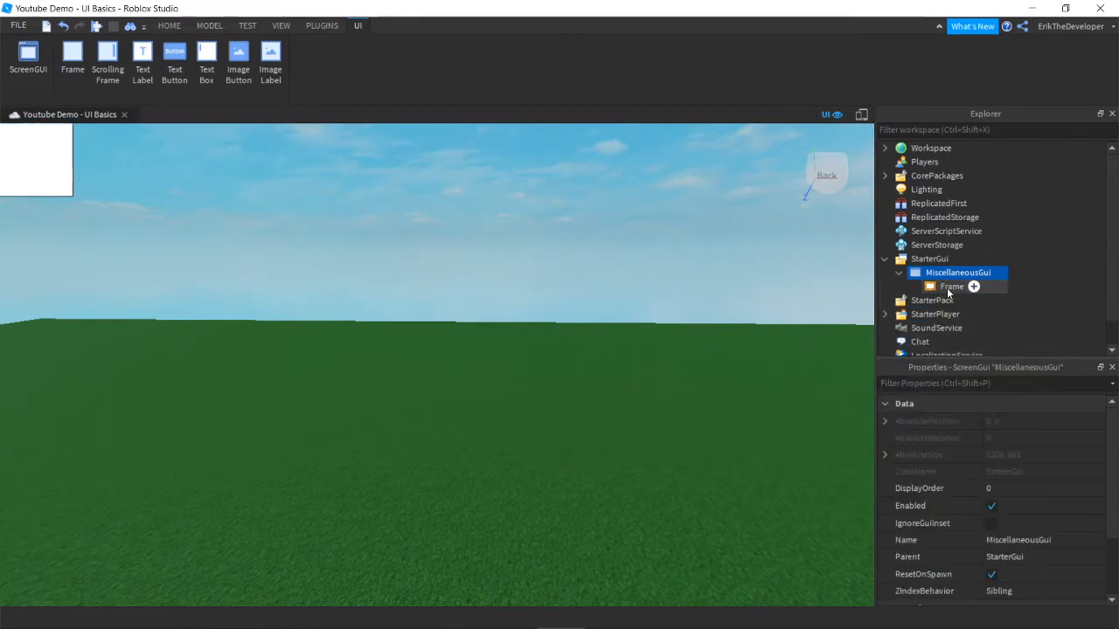
pyautogui.click(948, 290)
pyautogui.click(884, 526)
pyautogui.scroll(-1, 1017, 450)
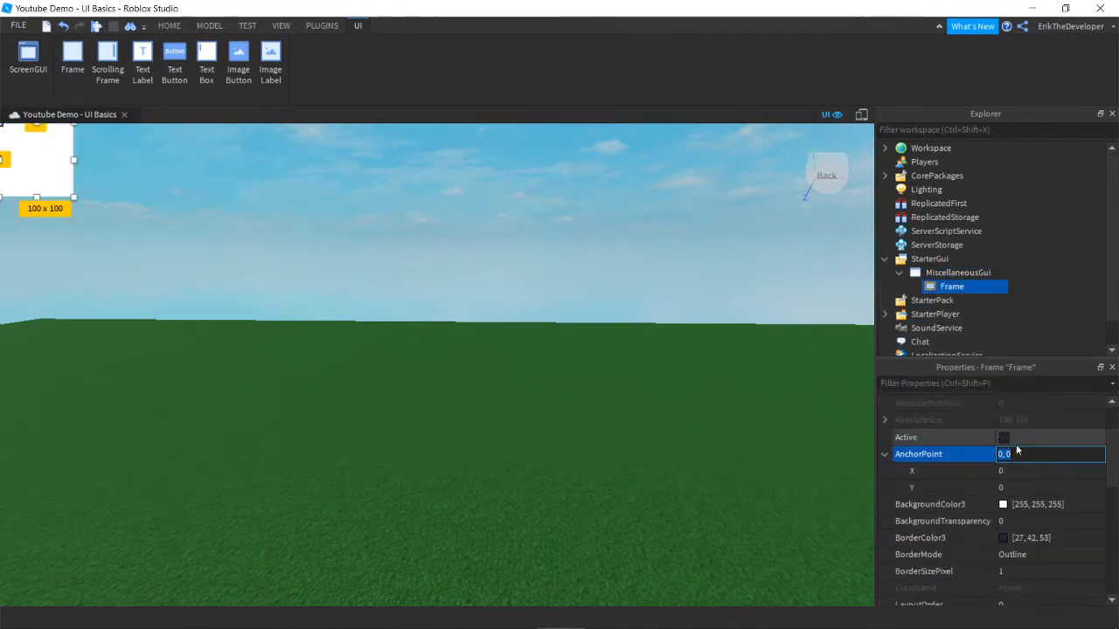
pyautogui.click(1027, 474)
pyautogui.write('0.5')
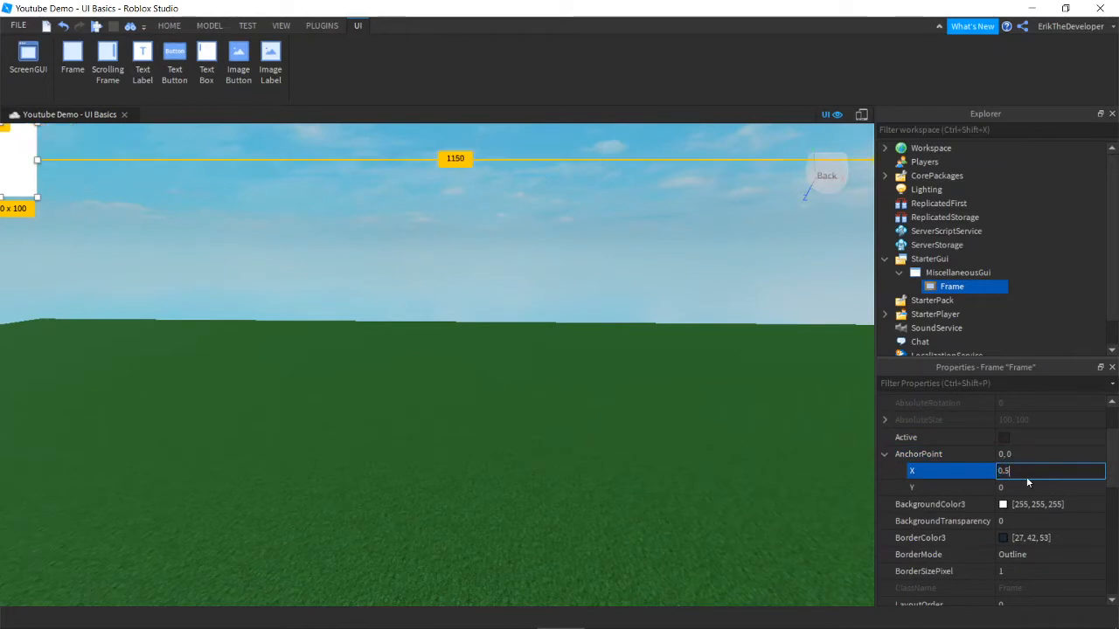
pyautogui.press('Tab')
pyautogui.write('0.5')
pyautogui.press('Return')
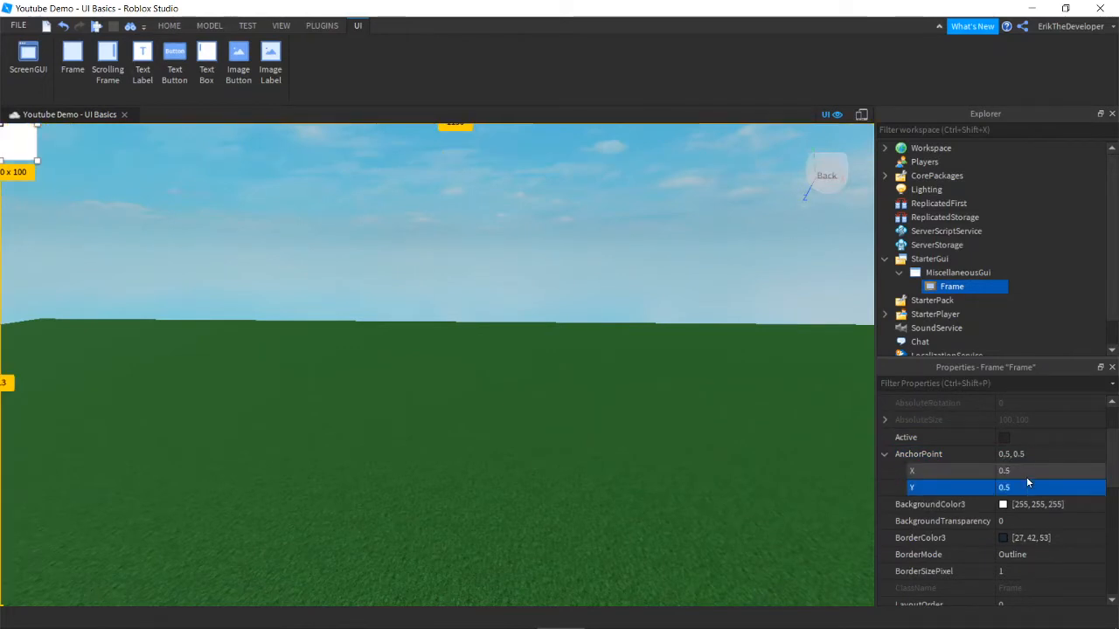
pyautogui.click(886, 455)
# Step: Set the Frame's Position to {0.5,0},{0.5,0}
pyautogui.scroll(-3, 887, 472)
pyautogui.click(886, 488)
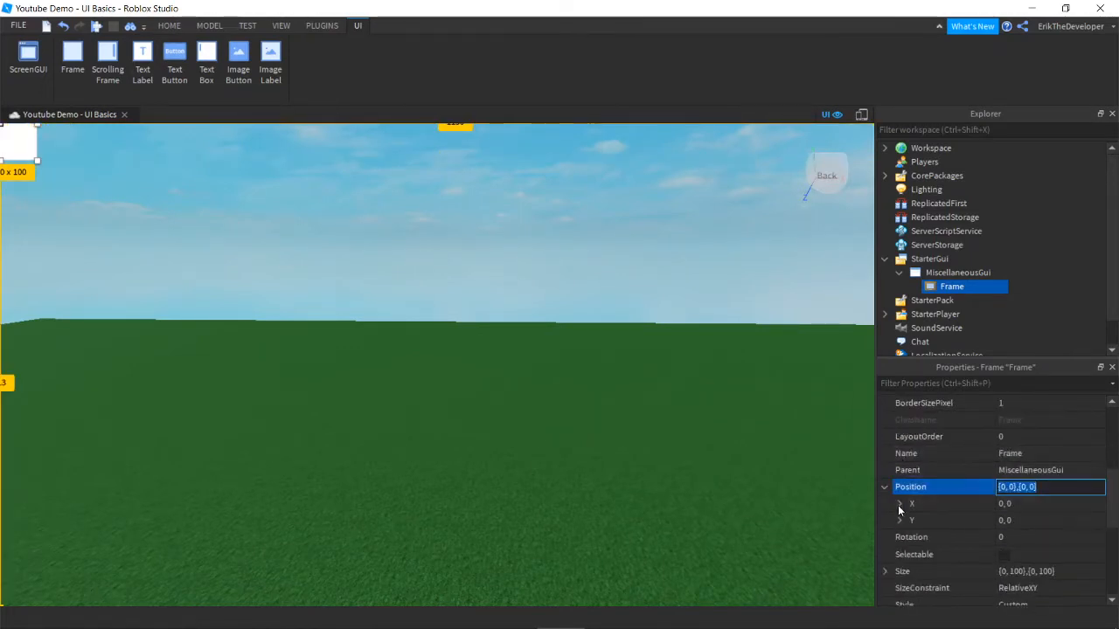
pyautogui.click(900, 505)
pyautogui.click(901, 553)
pyautogui.click(1018, 521)
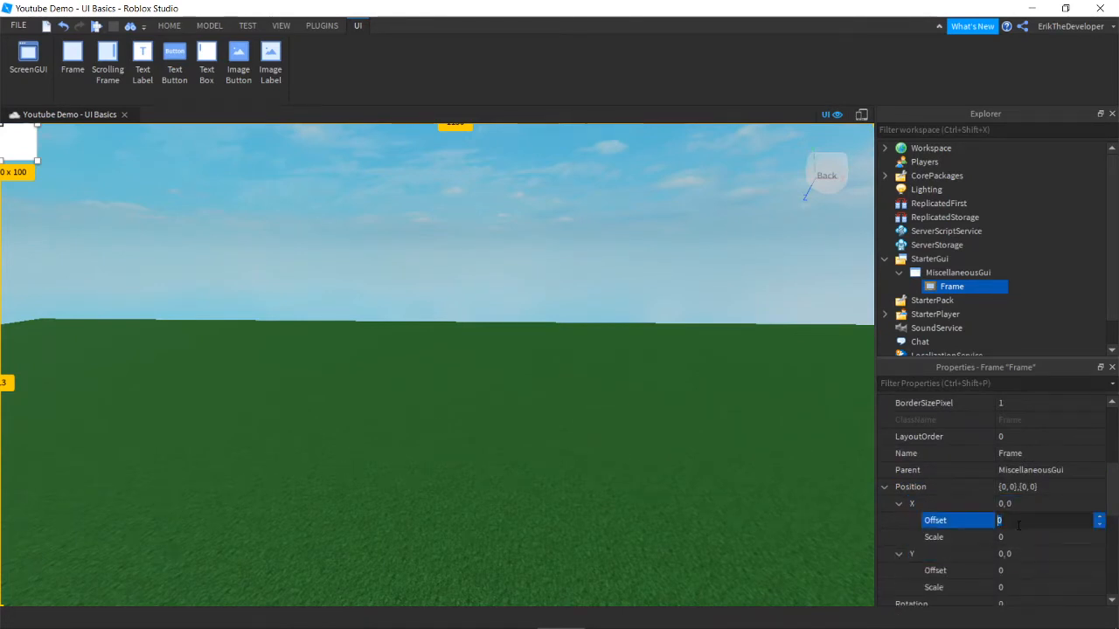
pyautogui.press('Tab')
pyautogui.write('0.5')
pyautogui.press('Tab')
pyautogui.press('Tab')
pyautogui.press('Tab')
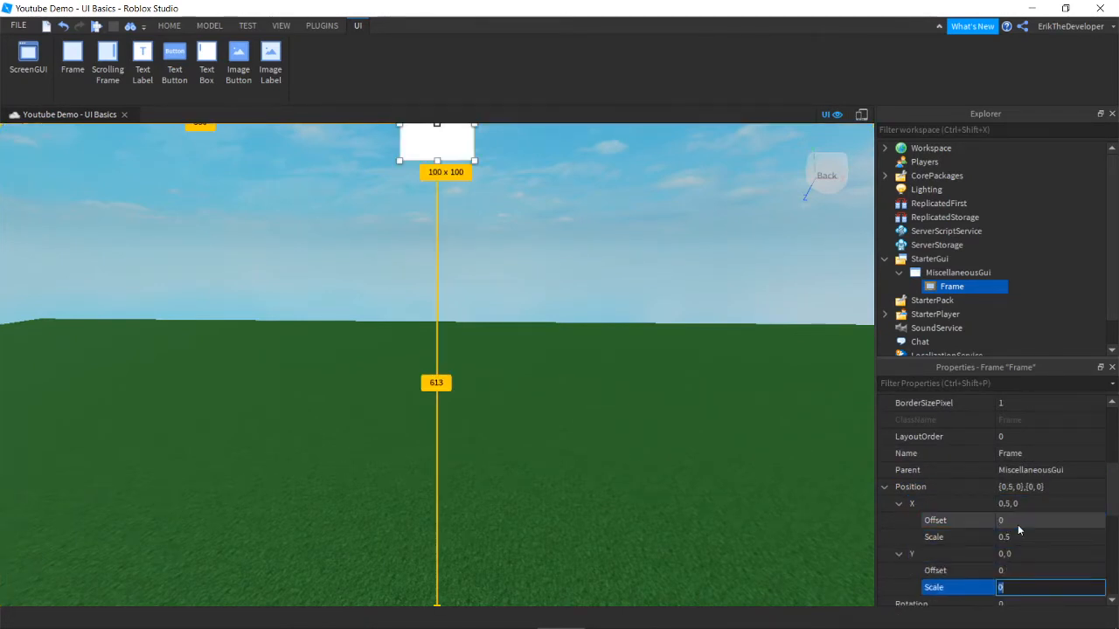
pyautogui.write('0.5')
pyautogui.press('Return')
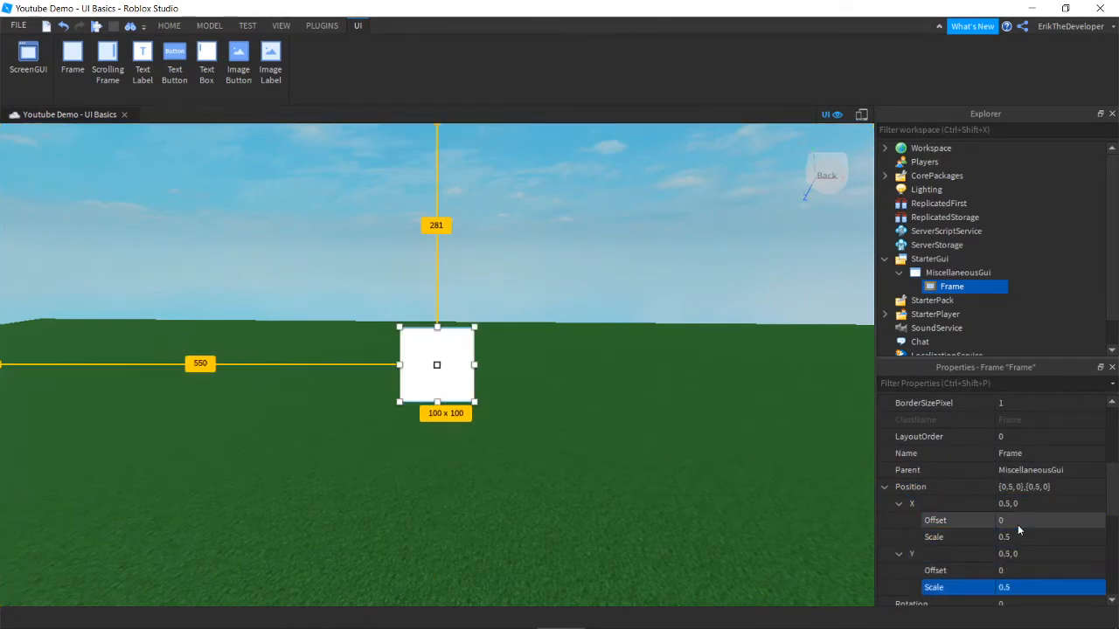
pyautogui.click(885, 486)
# Step: Set the Frame's Size to {0.5,0},{0.5,0}, offsets 0 and scales 0.5
pyautogui.click(884, 472)
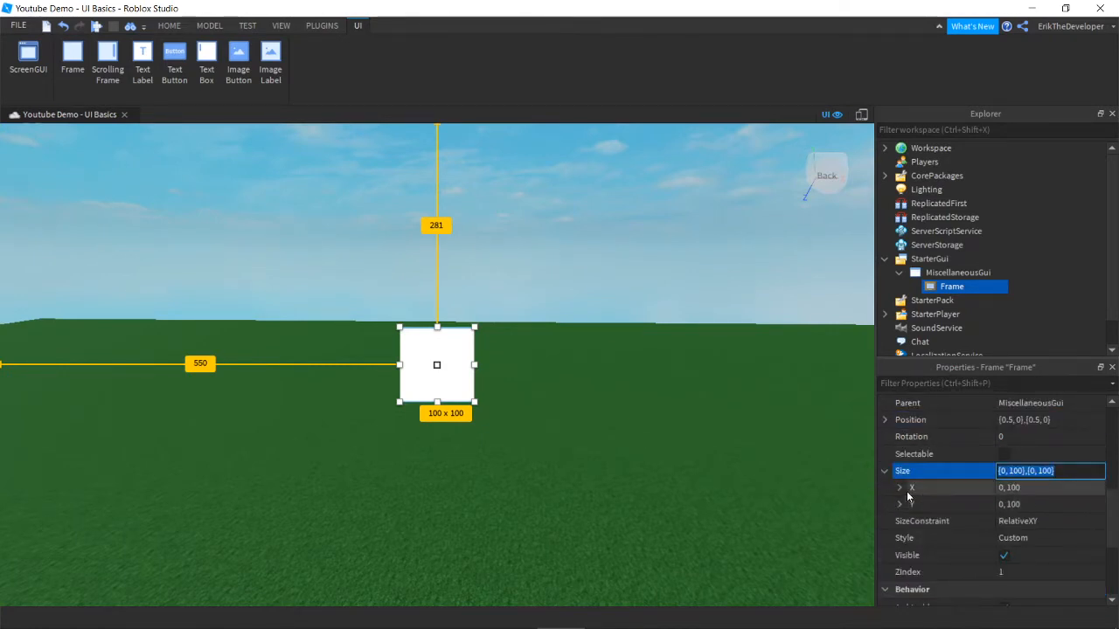
pyautogui.click(899, 487)
pyautogui.click(900, 538)
pyautogui.click(1026, 509)
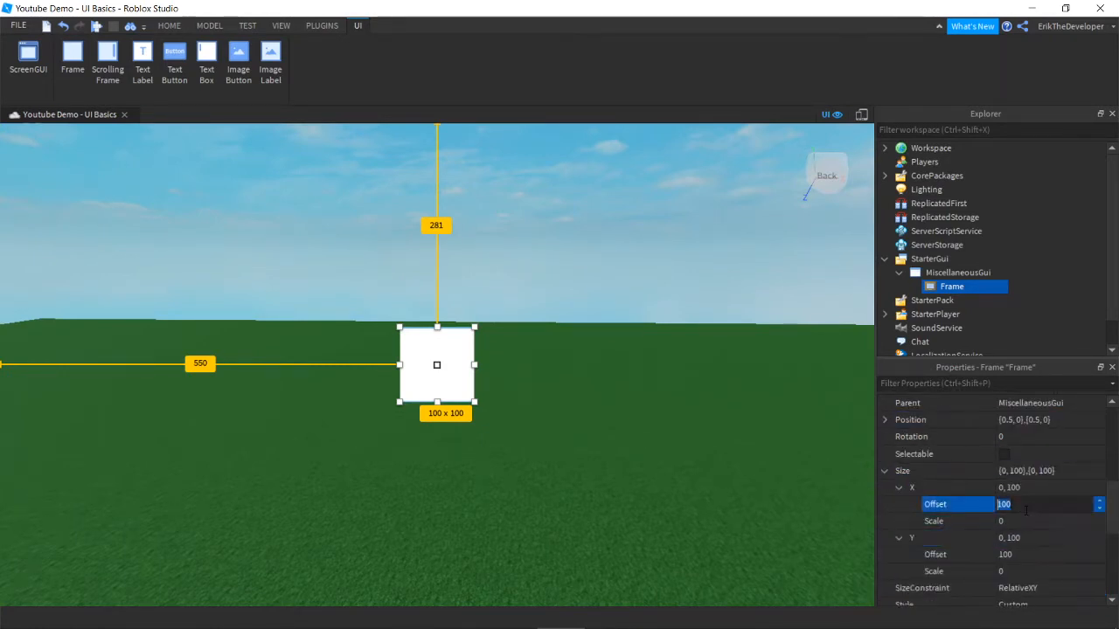
pyautogui.write('0')
pyautogui.click(1026, 517)
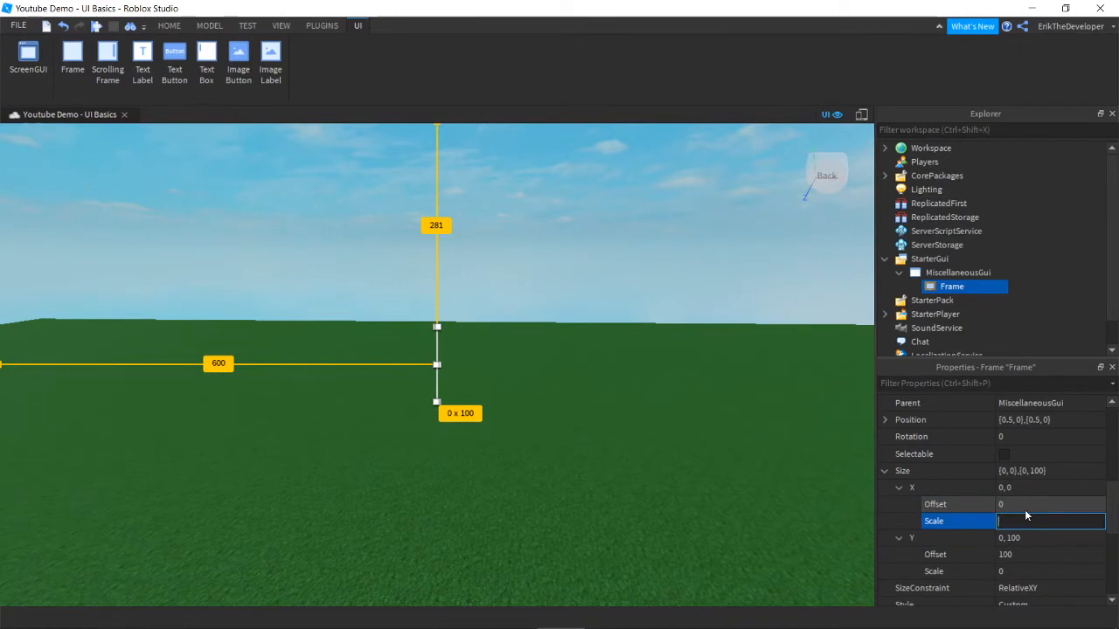
pyautogui.write('0.5')
pyautogui.press('Tab')
pyautogui.write('0')
pyautogui.press('Tab')
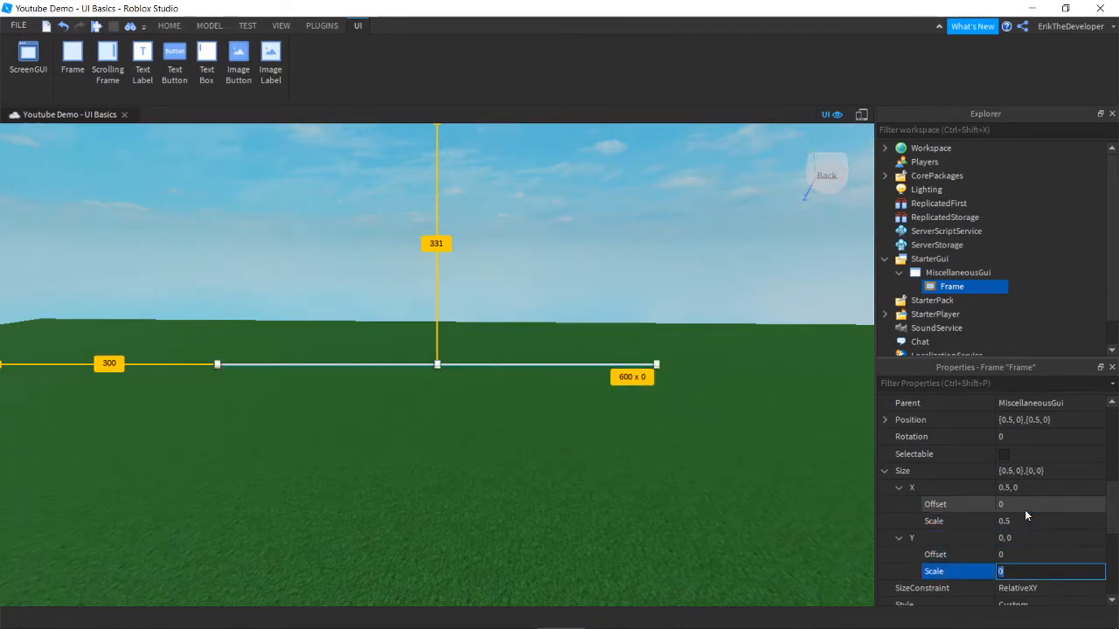
pyautogui.write('0.5')
pyautogui.press('Return')
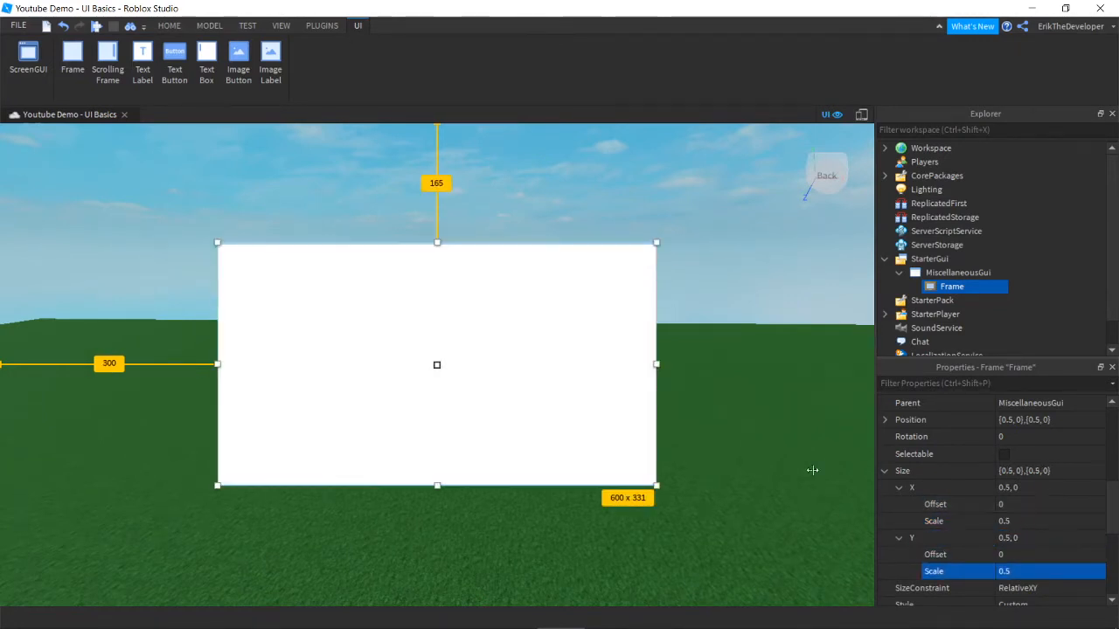
# Step: Deselect the Frame to preview the centred half-screen white rectangle
pyautogui.click(753, 493)
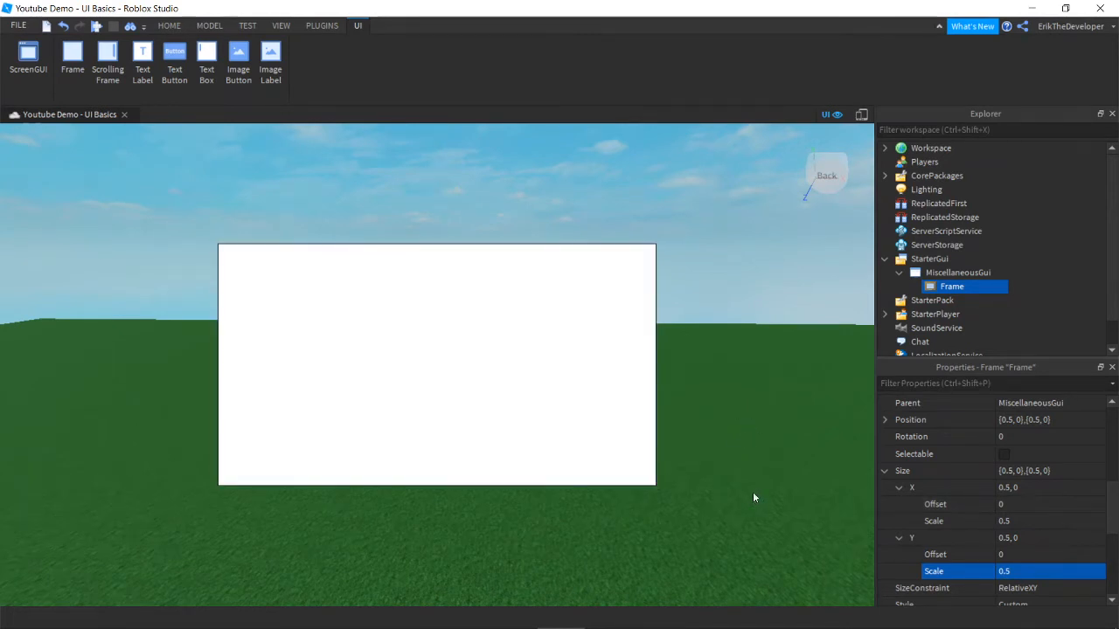
pyautogui.moveTo(731, 505); pyautogui.dragTo(745, 490, button='right')
pyautogui.scroll(-1, 746, 496)
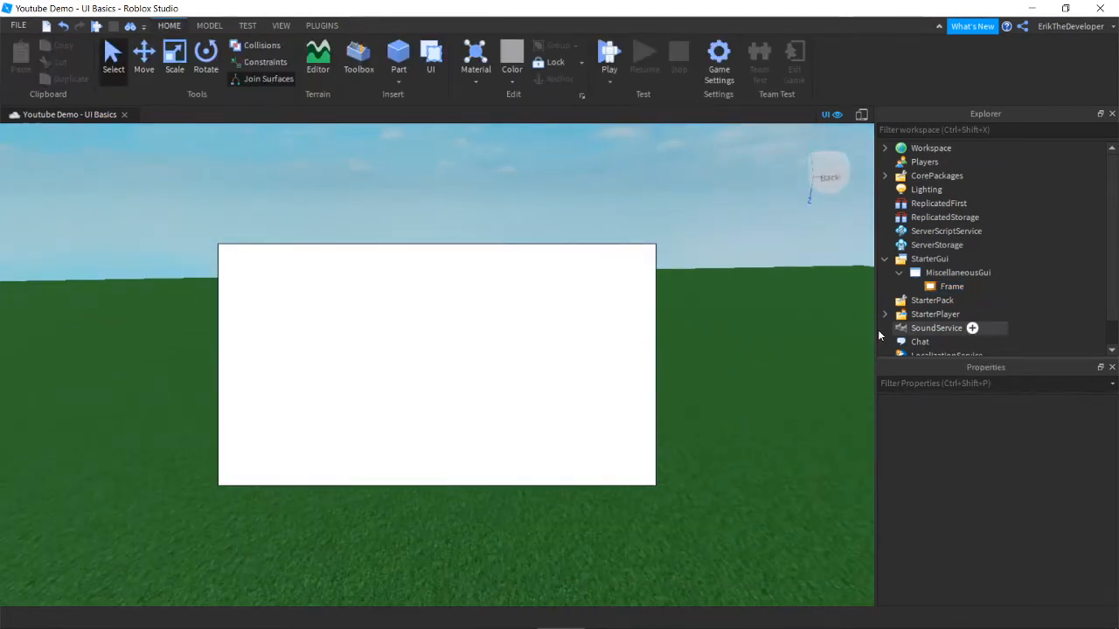
# Step: Rename MiscellaneousGui to MainGui
pyautogui.click(954, 272)
pyautogui.rightClick(939, 272)
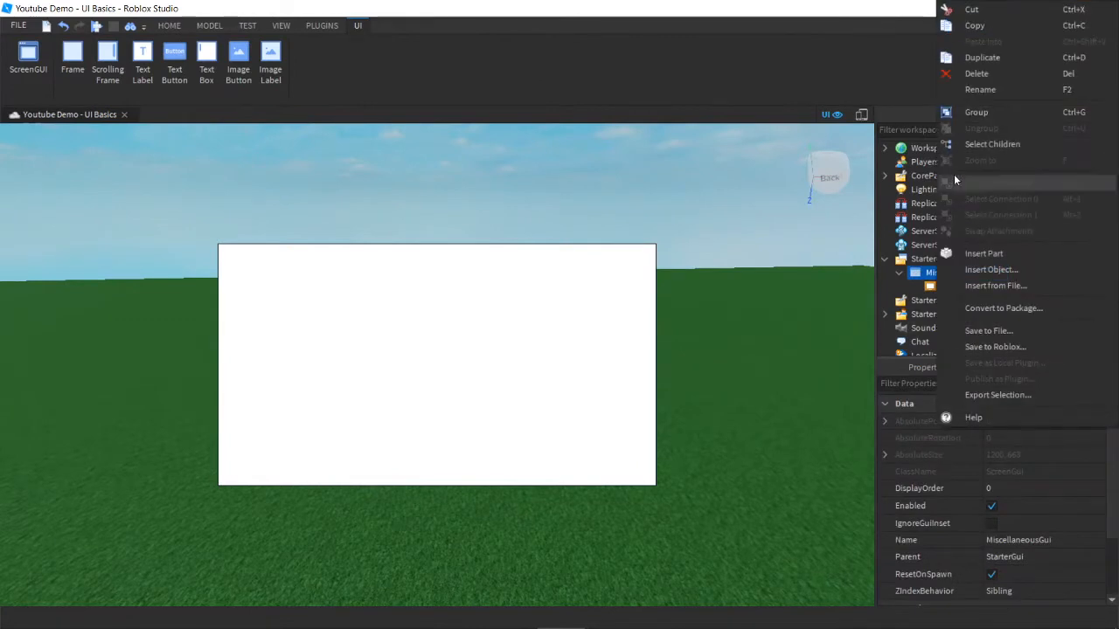
pyautogui.click(664, 195)
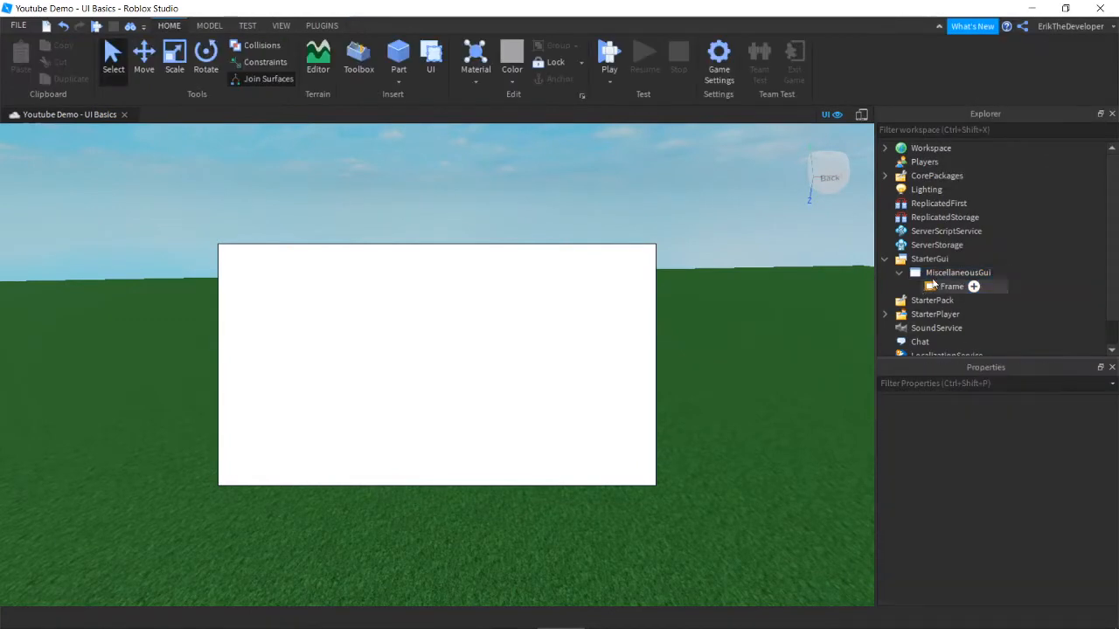
pyautogui.click(954, 272)
pyautogui.rightClick(949, 272)
pyautogui.click(981, 90)
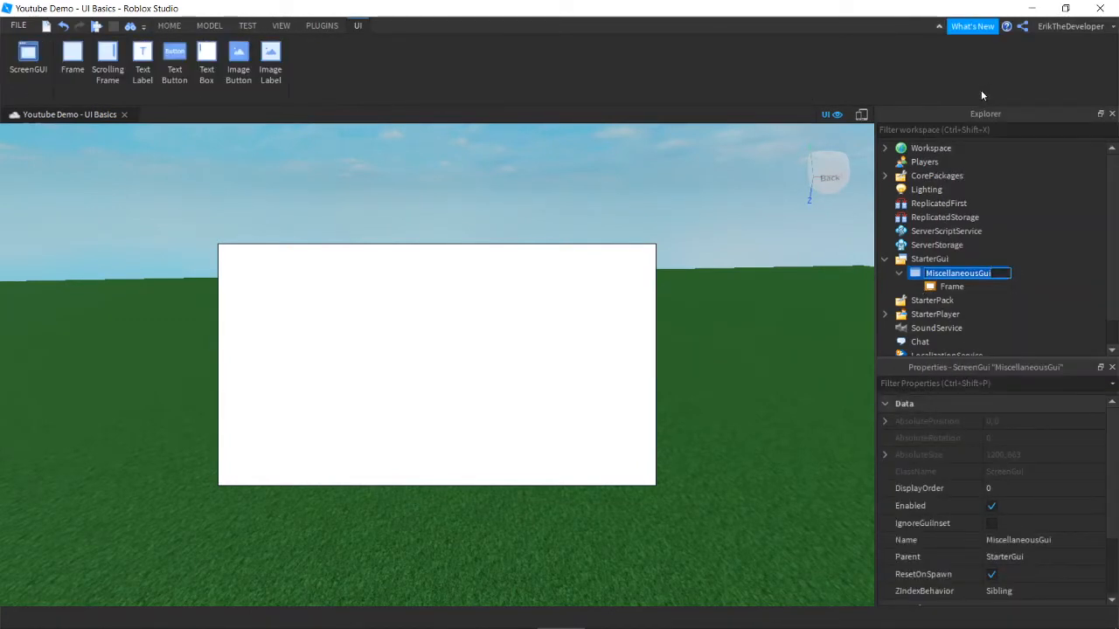
pyautogui.write('MainGui')
pyautogui.press('Return')
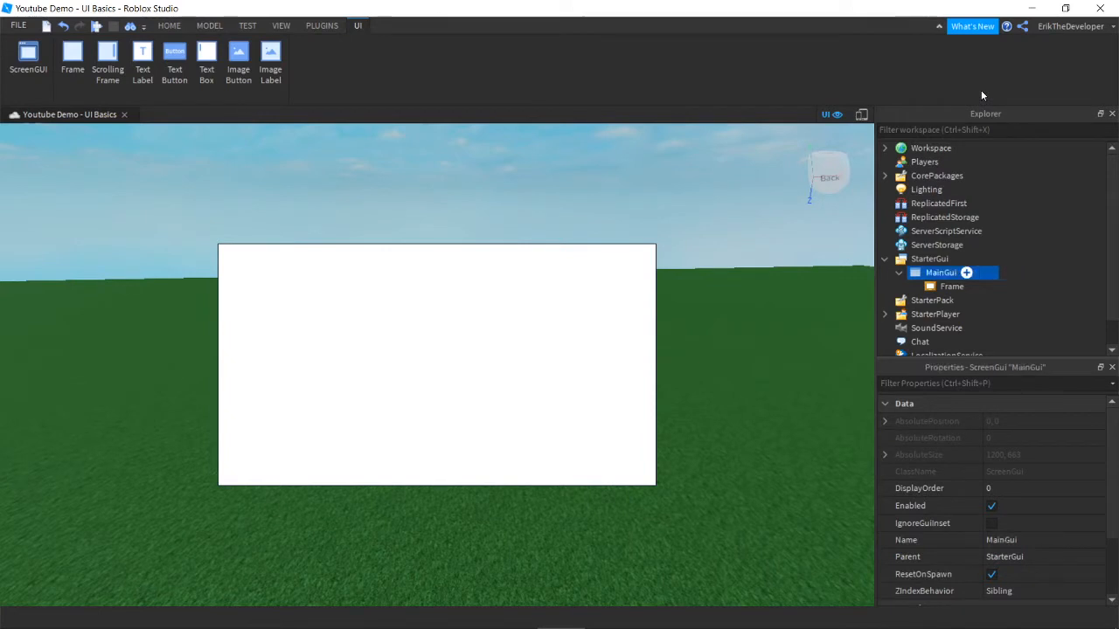
# Step: Rename the Frame to ShopMainFrame
pyautogui.click(683, 189)
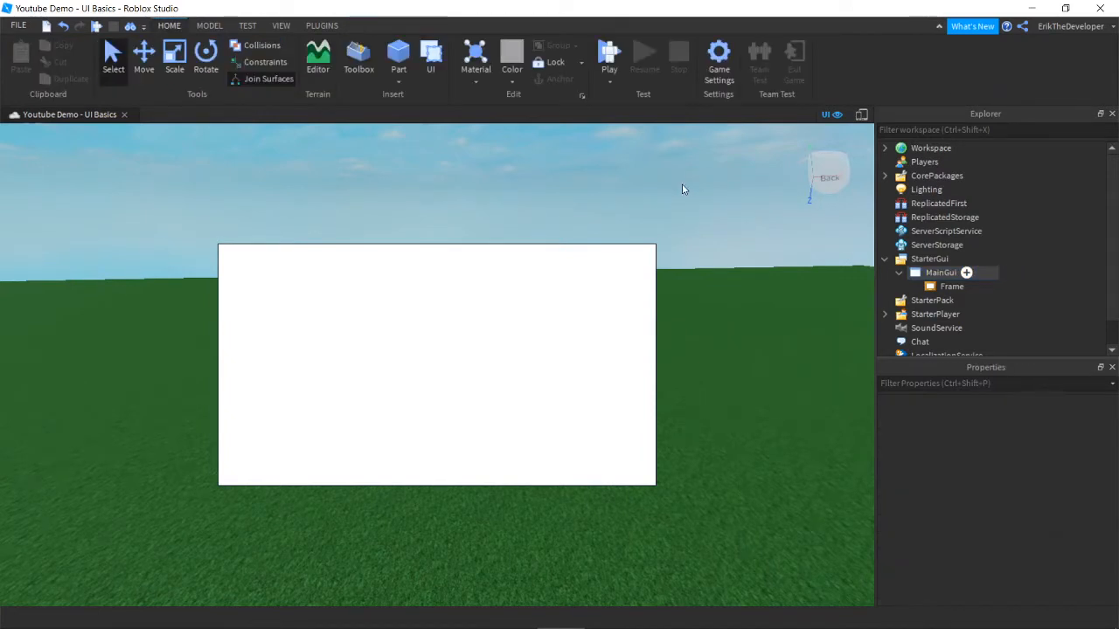
pyautogui.click(948, 287)
pyautogui.rightClick(948, 286)
pyautogui.click(977, 88)
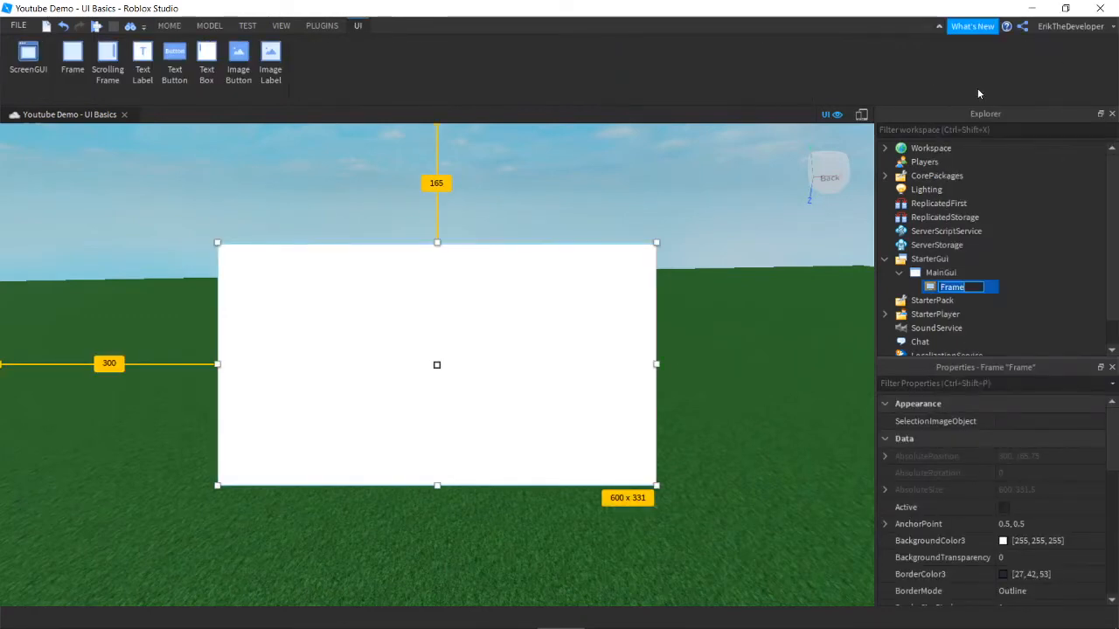
pyautogui.write('ShopMainFrame')
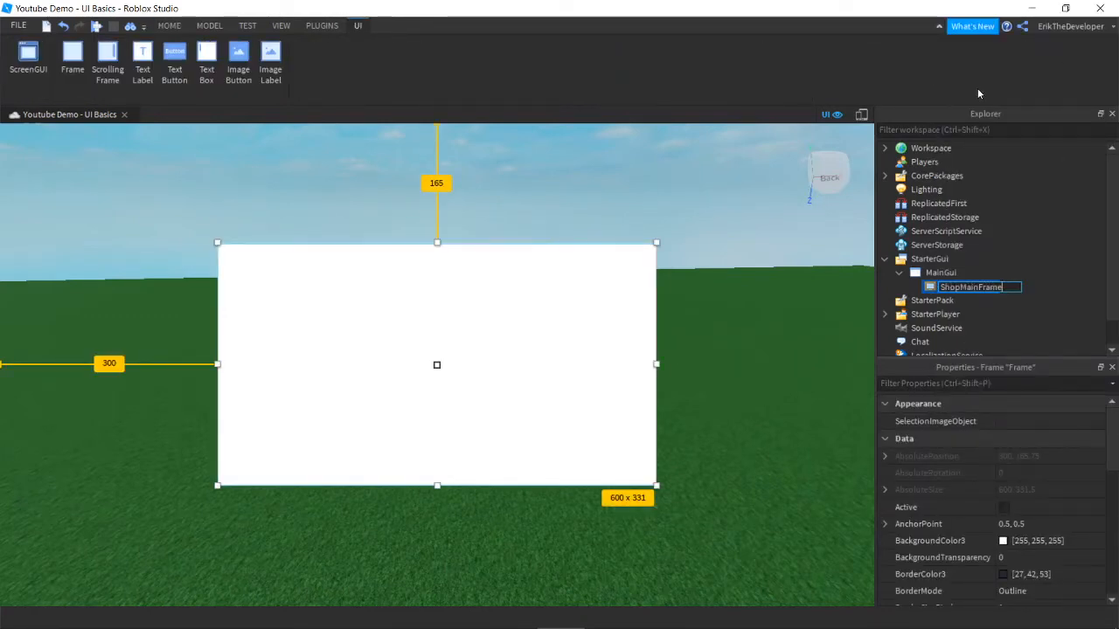
pyautogui.press('Return')
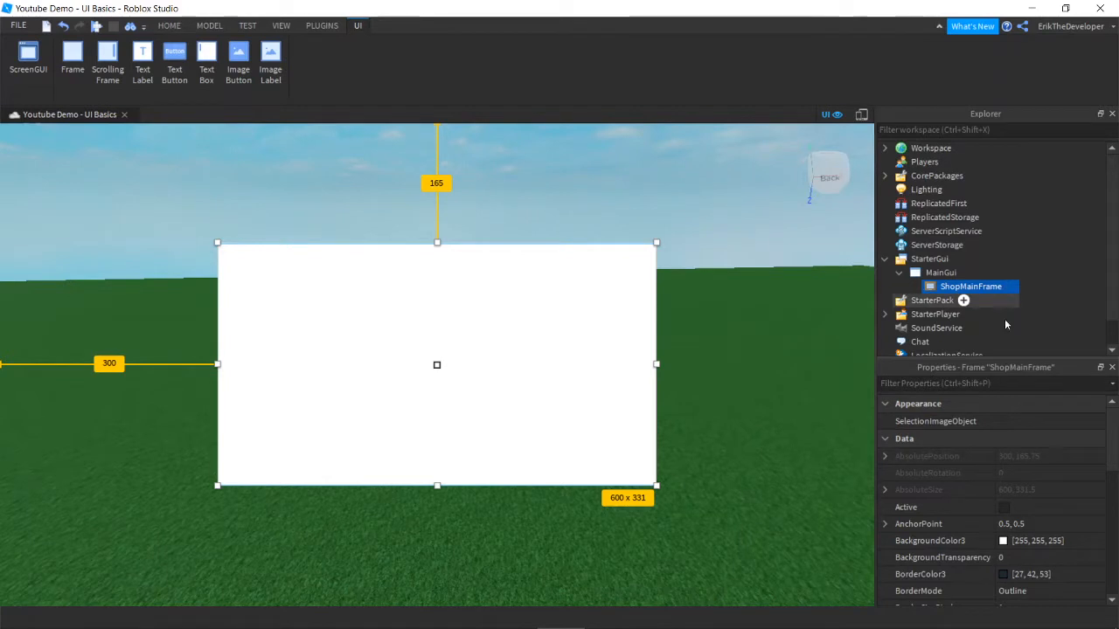
# Step: Set ShopMainFrame's background to cyan #55ffff and its border colour to black #000000
pyautogui.scroll(-2, 962, 520)
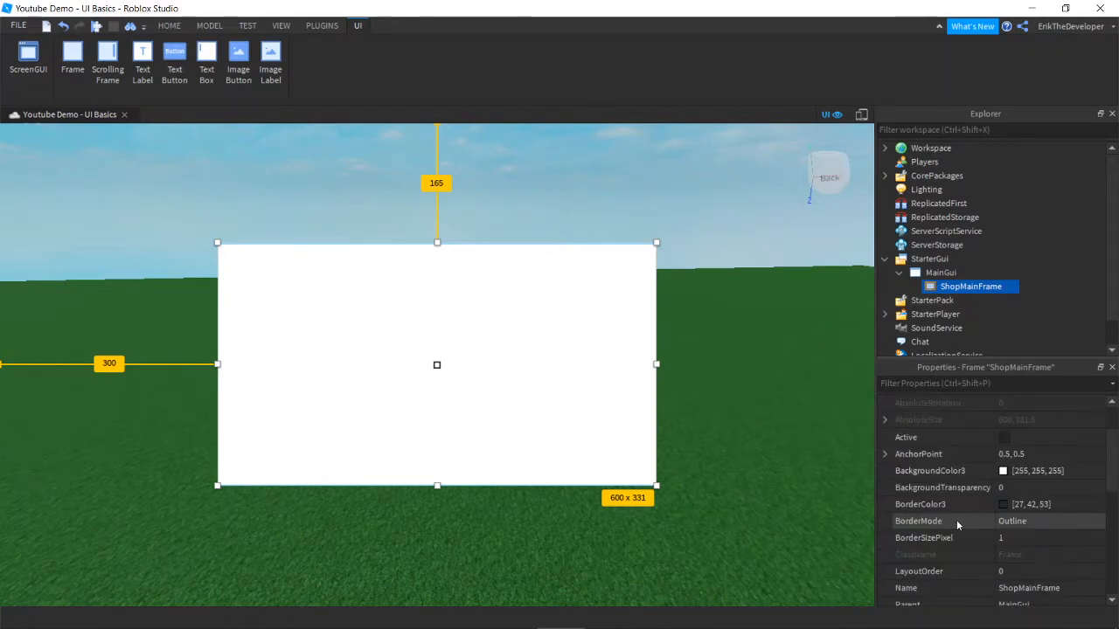
pyautogui.click(1003, 472)
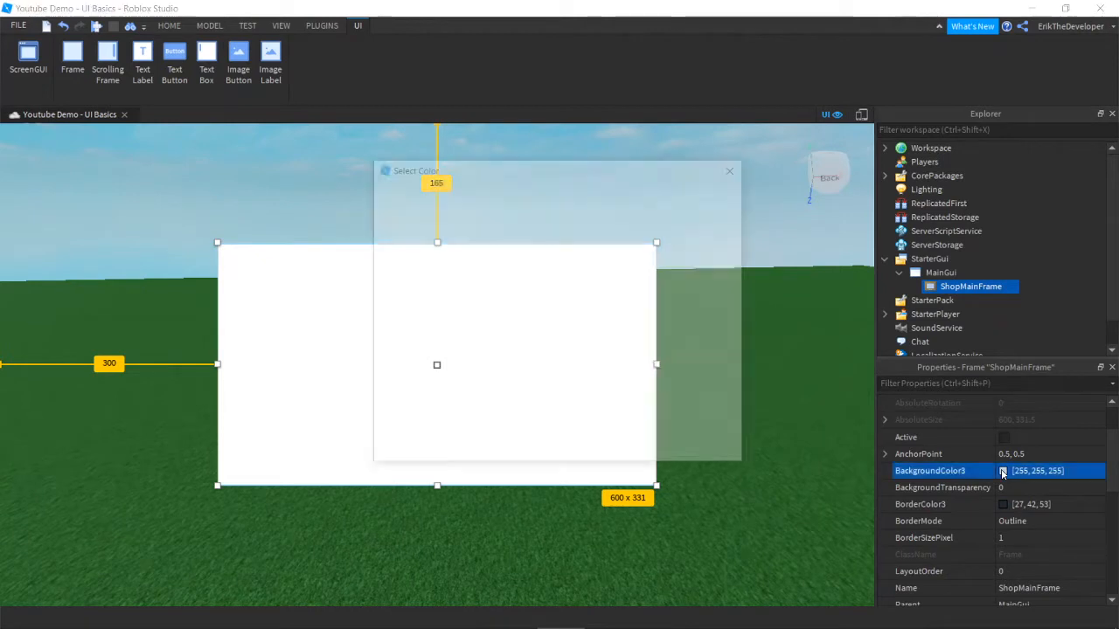
pyautogui.write('#55ff')
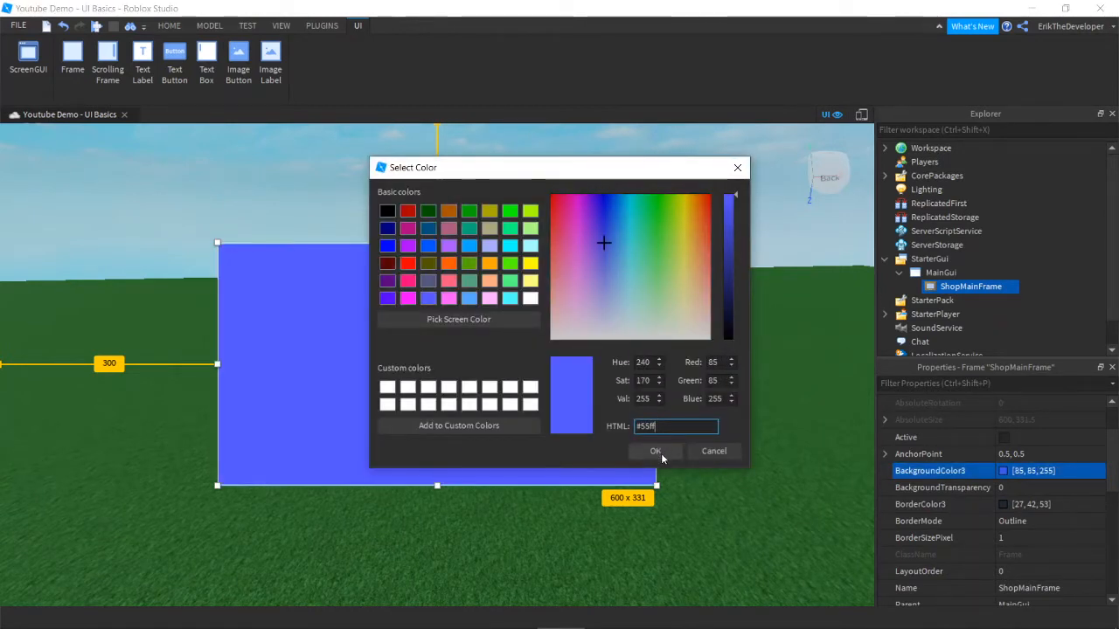
pyautogui.write('ff')
pyautogui.click(663, 456)
pyautogui.click(1002, 504)
pyautogui.doubleClick(652, 426)
pyautogui.write('000000')
pyautogui.click(657, 452)
# Step: Set BorderSizePixel to 2 and insert a TextLabel into ShopMainFrame
pyautogui.click(1048, 538)
pyautogui.write('2')
pyautogui.press('Return')
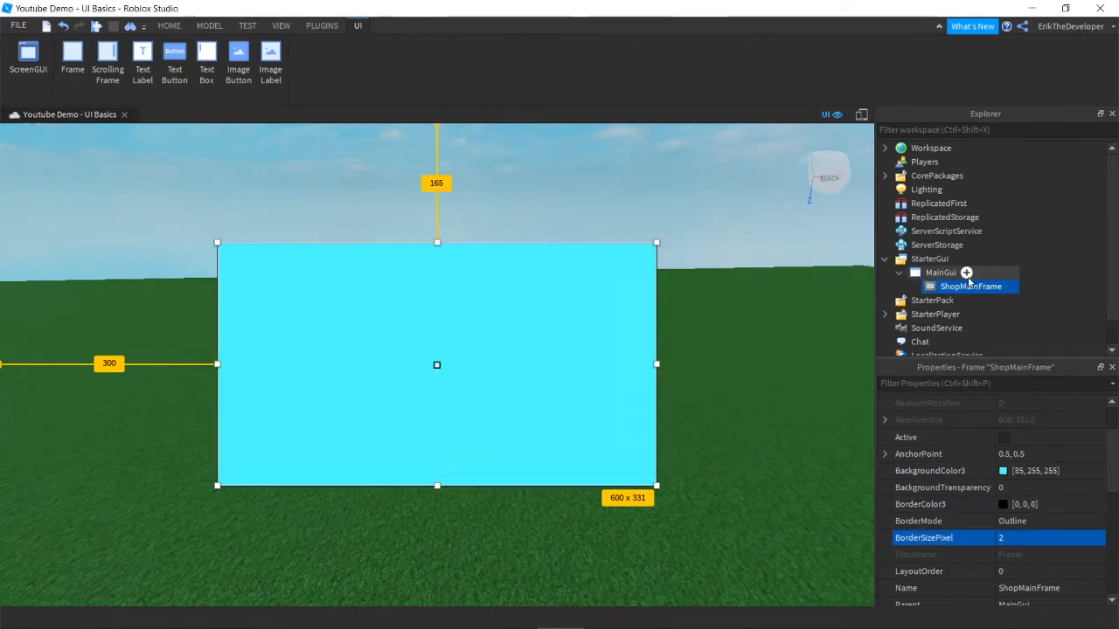
pyautogui.click(1012, 287)
pyautogui.rightClick(972, 301)
# Step: Rename the new label Title and set its AnchorPoint to 0.5, 0
pyautogui.click(989, 93)
pyautogui.write('Title')
pyautogui.press('Return')
pyautogui.click(885, 454)
pyautogui.click(1028, 472)
pyautogui.write('0.5')
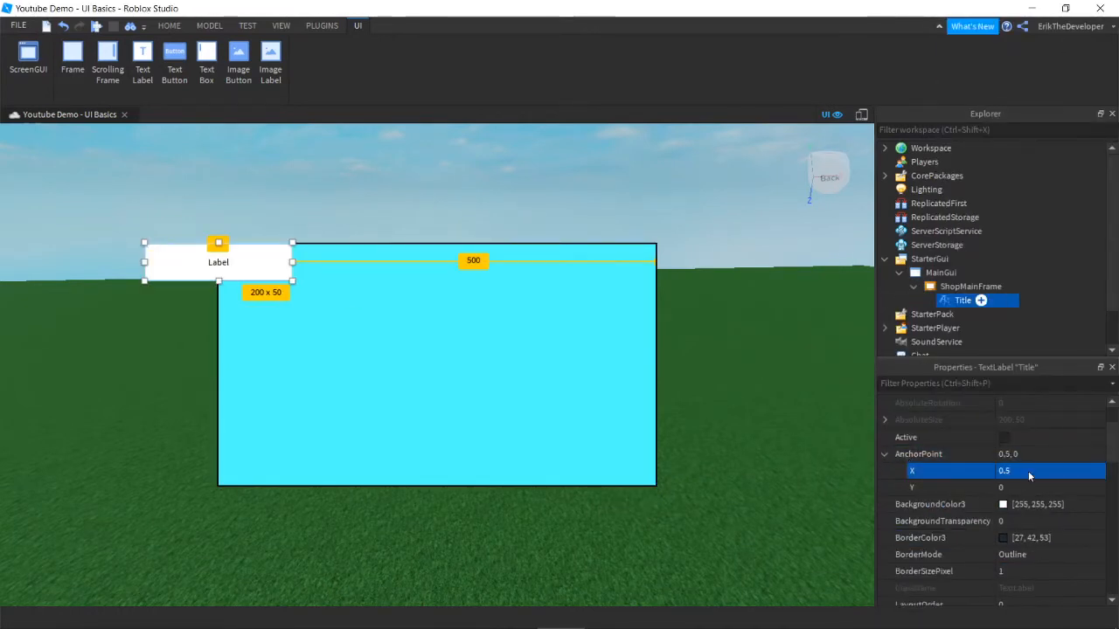
pyautogui.scroll(-3, 1005, 476)
pyautogui.click(885, 487)
# Step: Set Title's Position to {0.5,0},{0,0}
pyautogui.click(898, 505)
pyautogui.click(1032, 521)
pyautogui.write('0.5')
pyautogui.click(1032, 537)
pyautogui.write('0.5')
pyautogui.click(1032, 587)
pyautogui.write('0.5')
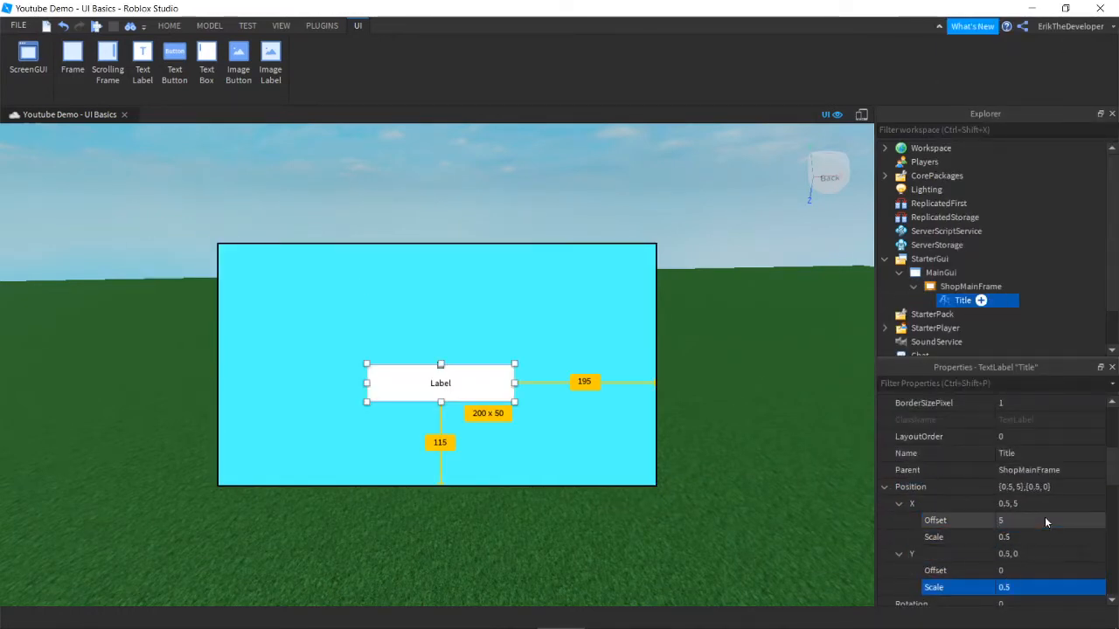
pyautogui.click(1032, 587)
pyautogui.write('0')
# Step: Give Title full width and a 0.1 height scale, zeroing its X position offset
pyautogui.click(884, 487)
pyautogui.scroll(-2, 886, 488)
pyautogui.write('1')
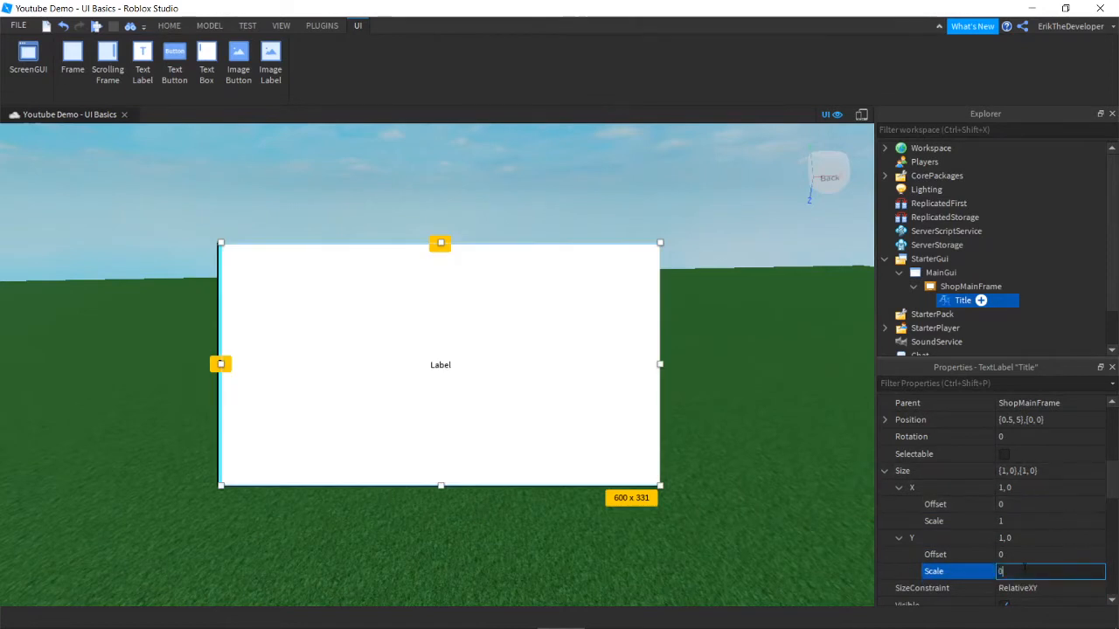
pyautogui.write('0.9')
pyautogui.click(1031, 571)
pyautogui.write('0.1')
pyautogui.click(885, 471)
pyautogui.scroll(1, 900, 490)
pyautogui.click(884, 487)
pyautogui.click(1020, 521)
pyautogui.write('0')
pyautogui.scroll(4, 1040, 533)
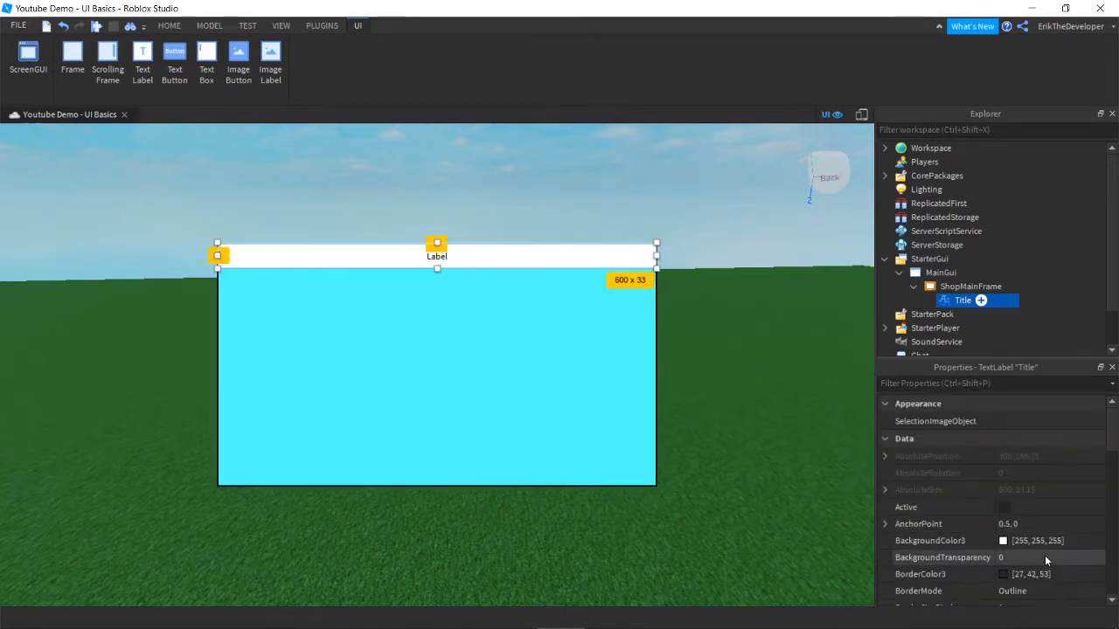
# Step: Make Title's background transparent and show 'Shop' in scaled Nunito text
pyautogui.click(1045, 558)
pyautogui.write('1')
pyautogui.scroll(-10, 1075, 485)
pyautogui.click(1048, 454)
pyautogui.write('Shop')
pyautogui.click(1004, 523)
pyautogui.click(1041, 472)
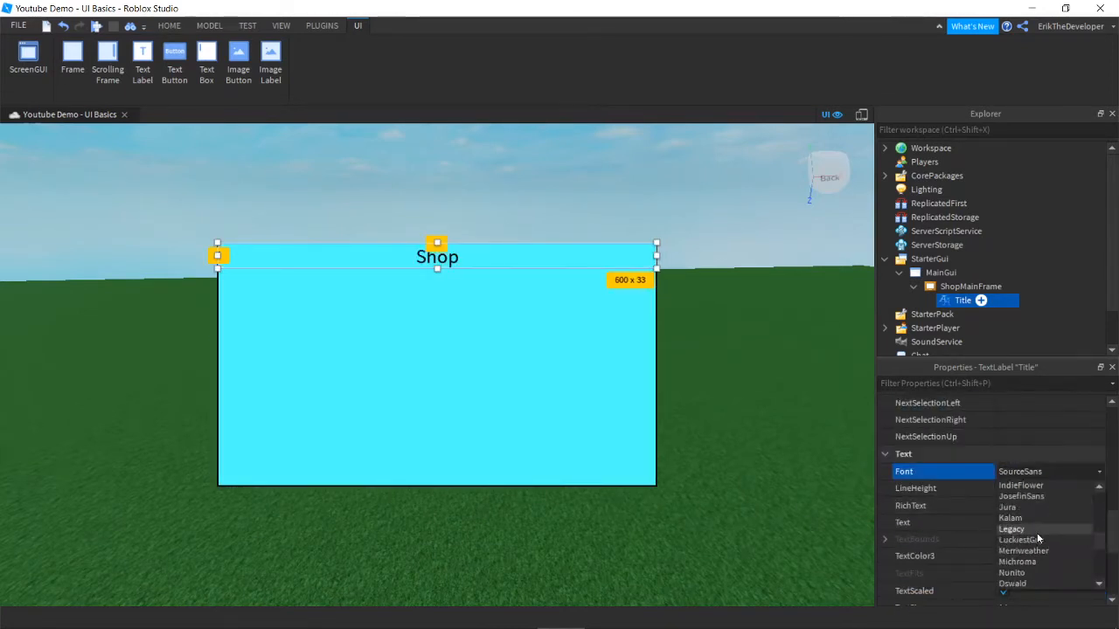
pyautogui.click(1029, 573)
pyautogui.scroll(8, 1007, 507)
pyautogui.scroll(-3, 1007, 507)
# Step: Change Title's height scale to 0.15
pyautogui.click(884, 471)
pyautogui.click(1021, 572)
pyautogui.write('0.15')
pyautogui.click(813, 446)
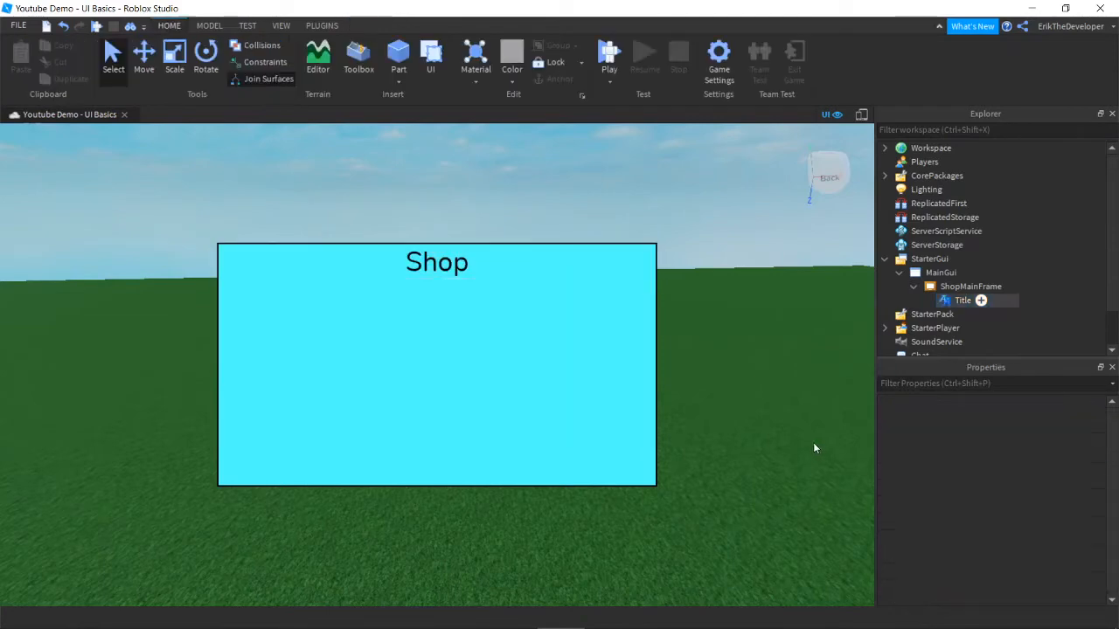
# Step: Insert a TextButton into ShopMainFrame and set its BorderColor3 to black (000000)
pyautogui.click(1011, 286)
pyautogui.click(972, 343)
pyautogui.click(971, 301)
pyautogui.scroll(-1, 988, 522)
pyautogui.click(1003, 522)
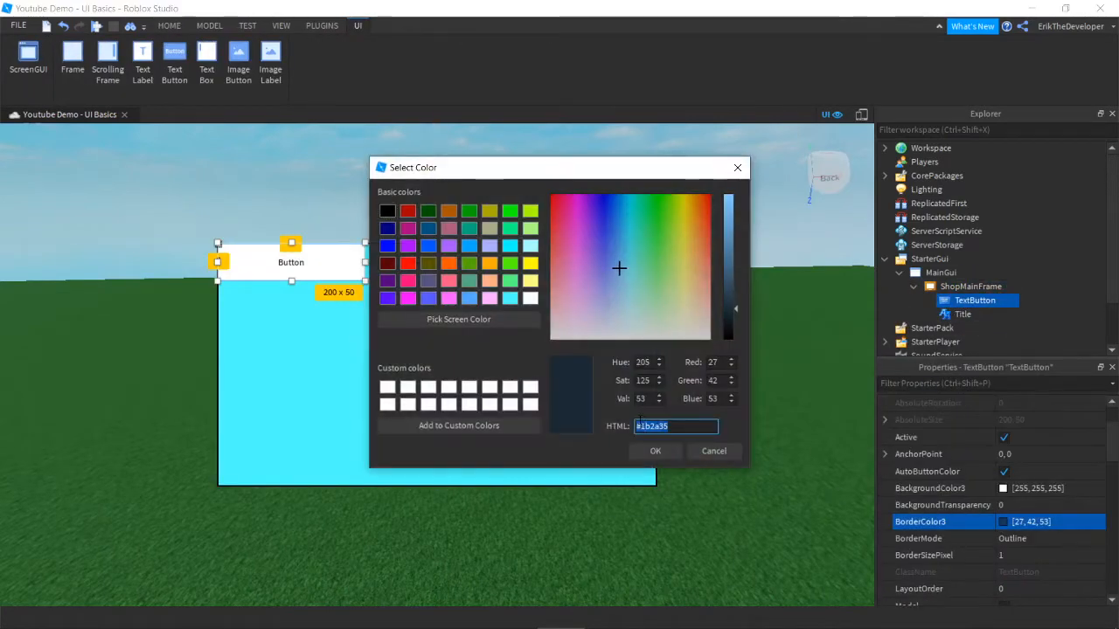
pyautogui.write('#ff5555')
pyautogui.click(667, 454)
pyautogui.scroll(-1, 988, 470)
pyautogui.click(1003, 455)
pyautogui.moveTo(665, 427); pyautogui.dragTo(642, 423)
pyautogui.write('000000')
pyautogui.click(657, 454)
# Step: Give the button a red #ff5555 background and a 2-pixel border
pyautogui.click(1004, 421)
pyautogui.write('ff5555')
pyautogui.click(657, 453)
pyautogui.click(1014, 487)
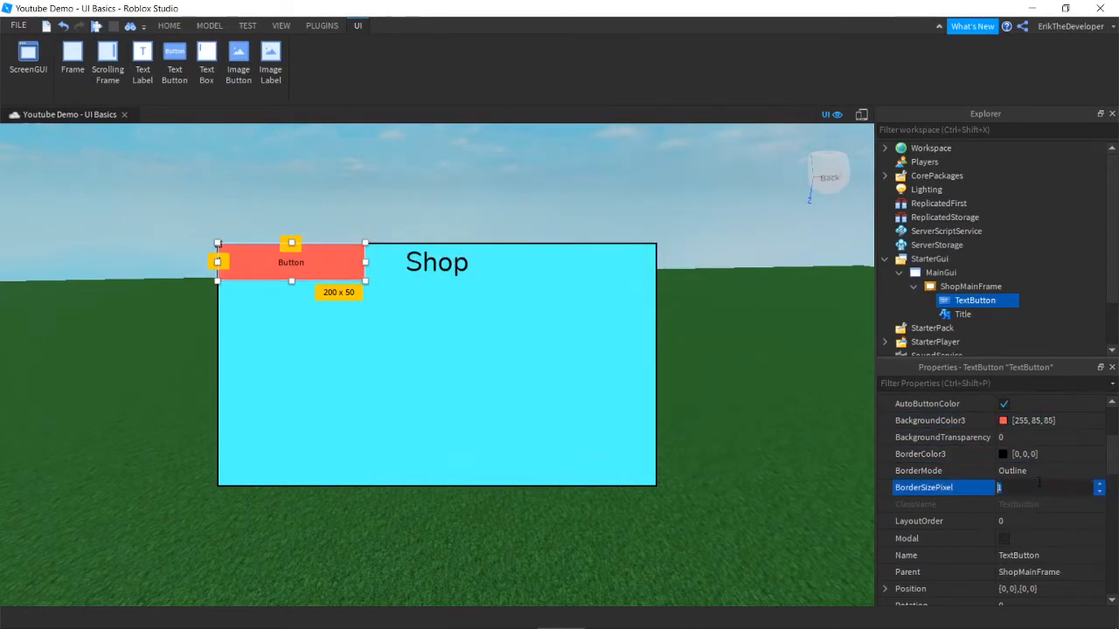
pyautogui.write('2')
pyautogui.press('Return')
# Step: Set the button's size to scale 0.1, offset 0 for both width and height
pyautogui.scroll(-2, 962, 488)
pyautogui.click(884, 523)
pyautogui.click(899, 540)
pyautogui.click(899, 590)
pyautogui.click(1035, 557)
pyautogui.write('0')
pyautogui.press('Tab')
pyautogui.write('0.1')
pyautogui.press('Tab')
pyautogui.press('Tab')
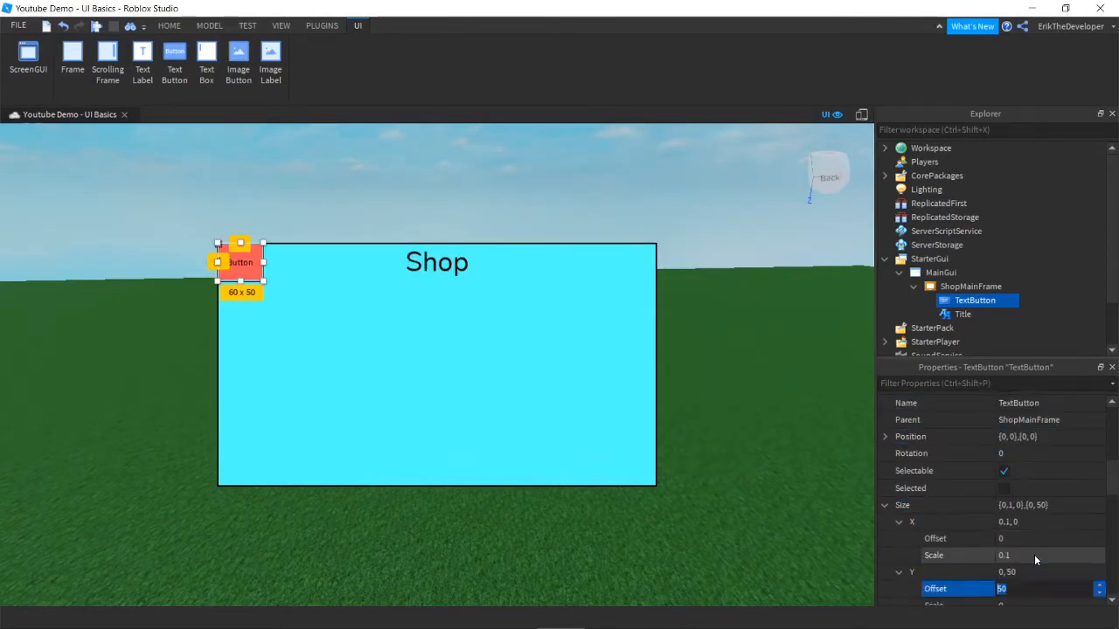
pyautogui.write('0')
pyautogui.press('Tab')
pyautogui.write('0.1')
# Step: Set the button's font to Highway, text to 'X', and turn on TextScaled
pyautogui.scroll(-5, 961, 492)
pyautogui.click(1032, 438)
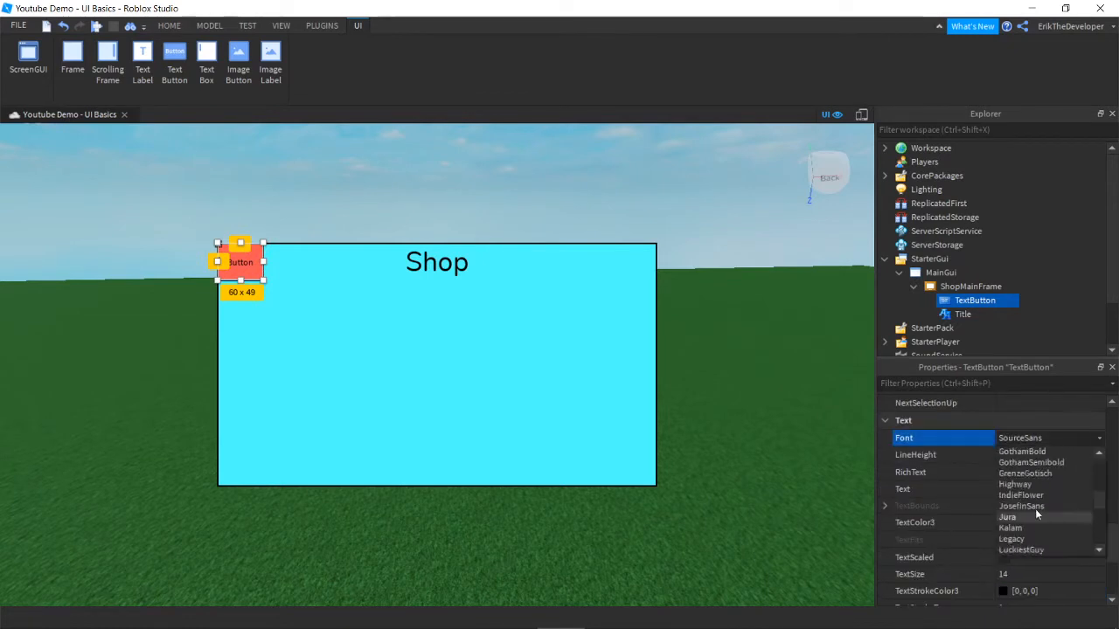
pyautogui.click(1023, 485)
pyautogui.click(1016, 489)
pyautogui.write('X')
pyautogui.scroll(-3, 1006, 488)
pyautogui.click(1004, 422)
pyautogui.click(668, 226)
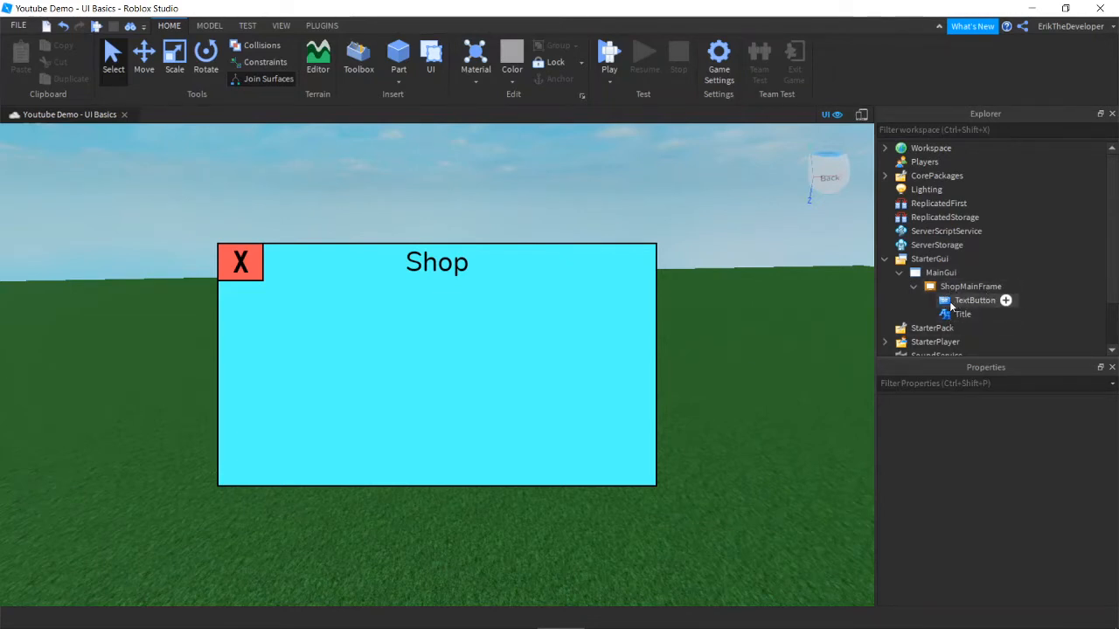
# Step: Move TextButton and Title directly under MainGui, then delete and restore ShopMainFrame
pyautogui.scroll(-2, 983, 320)
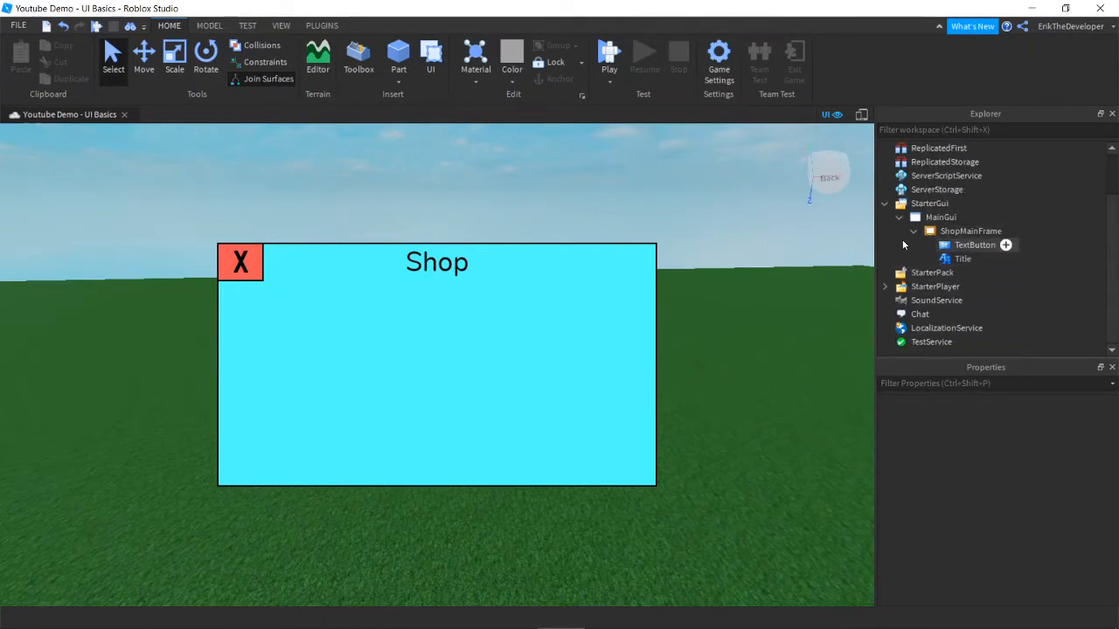
pyautogui.moveTo(1028, 265); pyautogui.dragTo(951, 218)
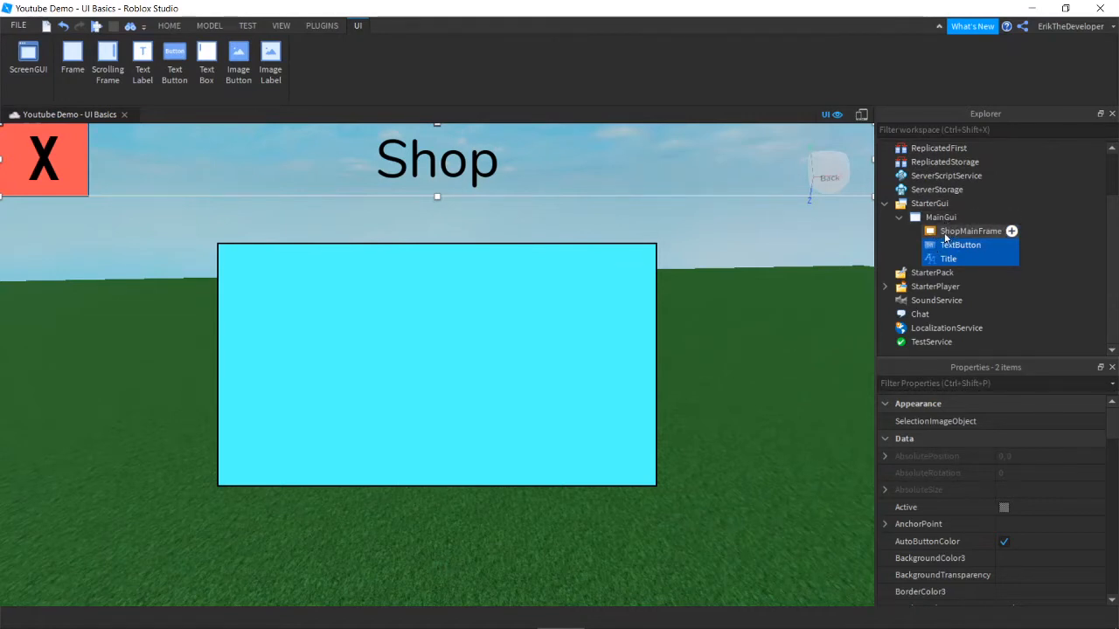
pyautogui.click(942, 232)
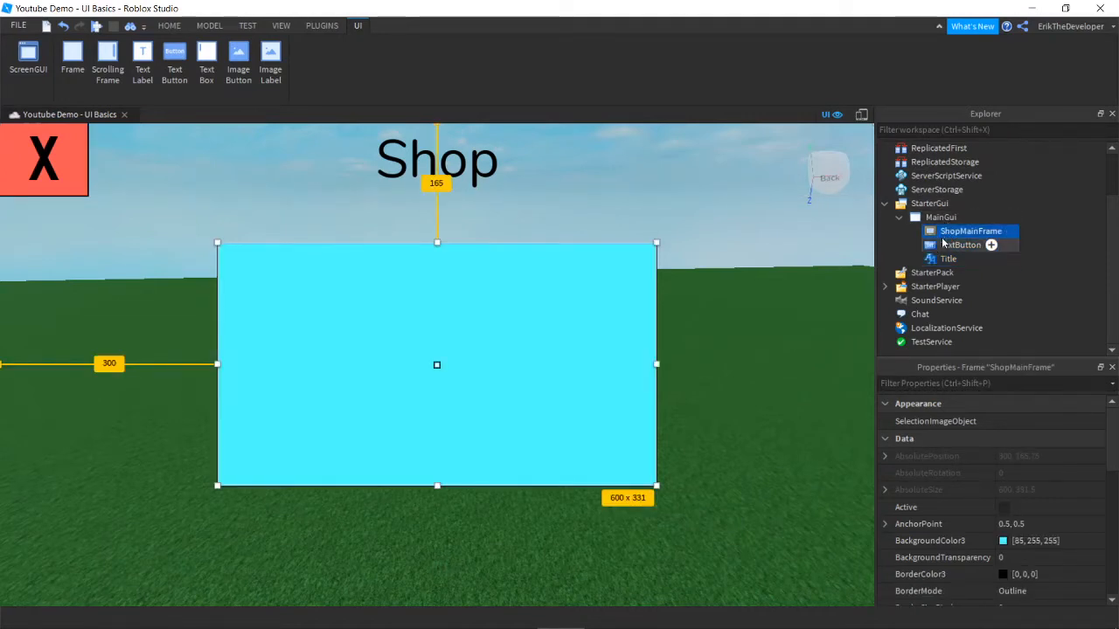
pyautogui.press('Delete')
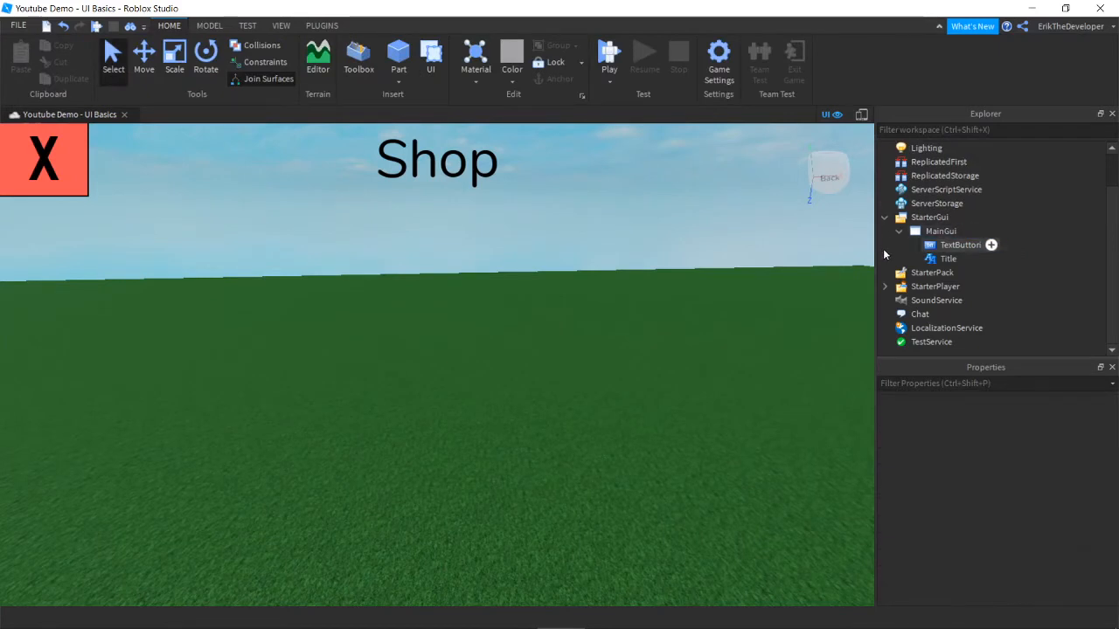
pyautogui.hotkey('ctrl', 'z')
# Step: Uncheck ShopMainFrame's Visible property to hide the cyan frame
pyautogui.click(959, 249)
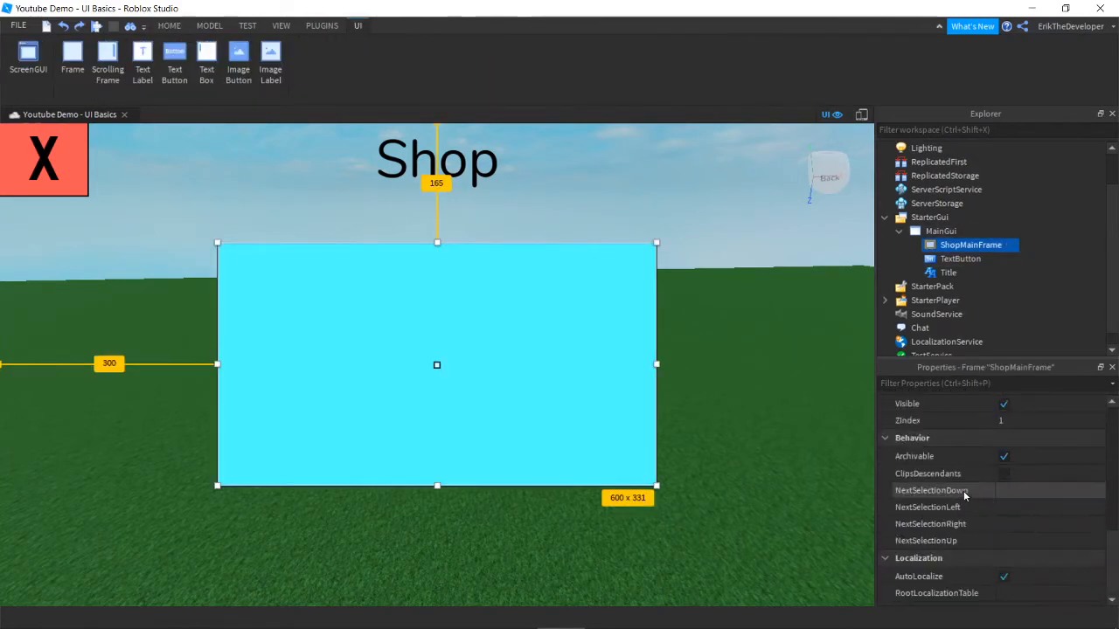
pyautogui.click(1003, 472)
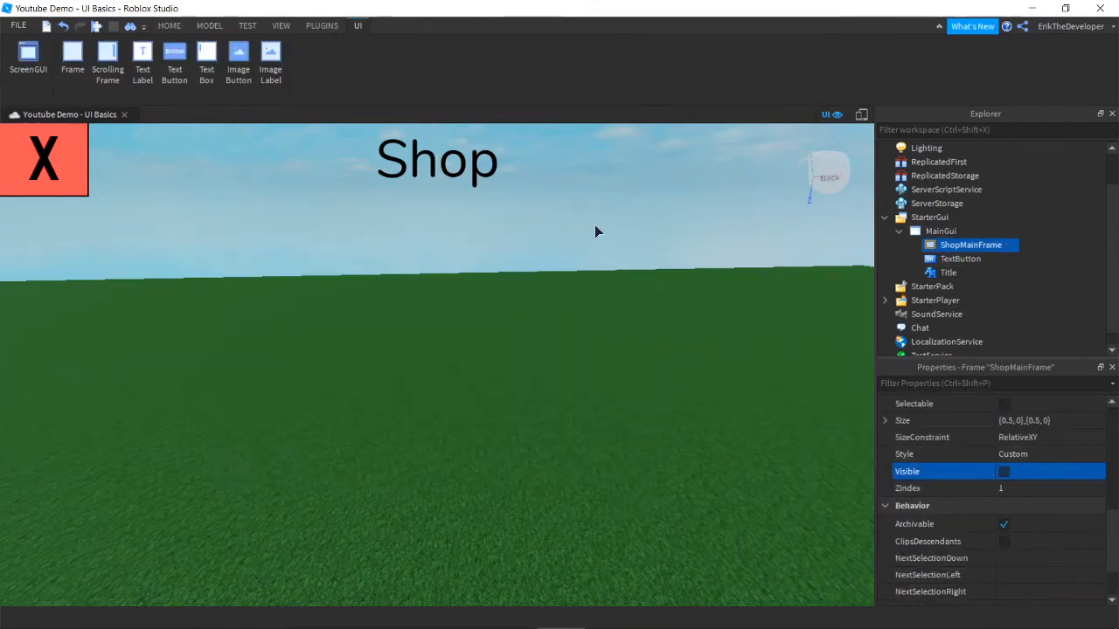
pyautogui.click(388, 243)
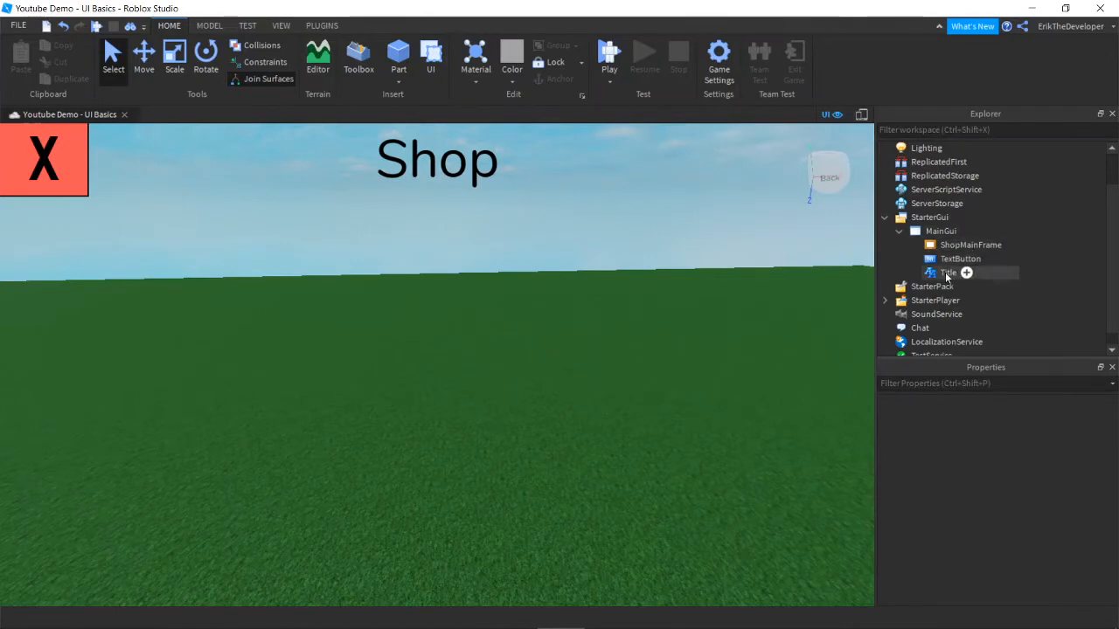
# Step: Put TextButton and Title back in ShopMainFrame and tick the frame's Visible property
pyautogui.moveTo(952, 267)
pyautogui.mouseDown()
pyautogui.moveTo(960, 288)
pyautogui.moveTo(1032, 268)
pyautogui.moveTo(992, 278)
pyautogui.moveTo(961, 249)
pyautogui.mouseUp()
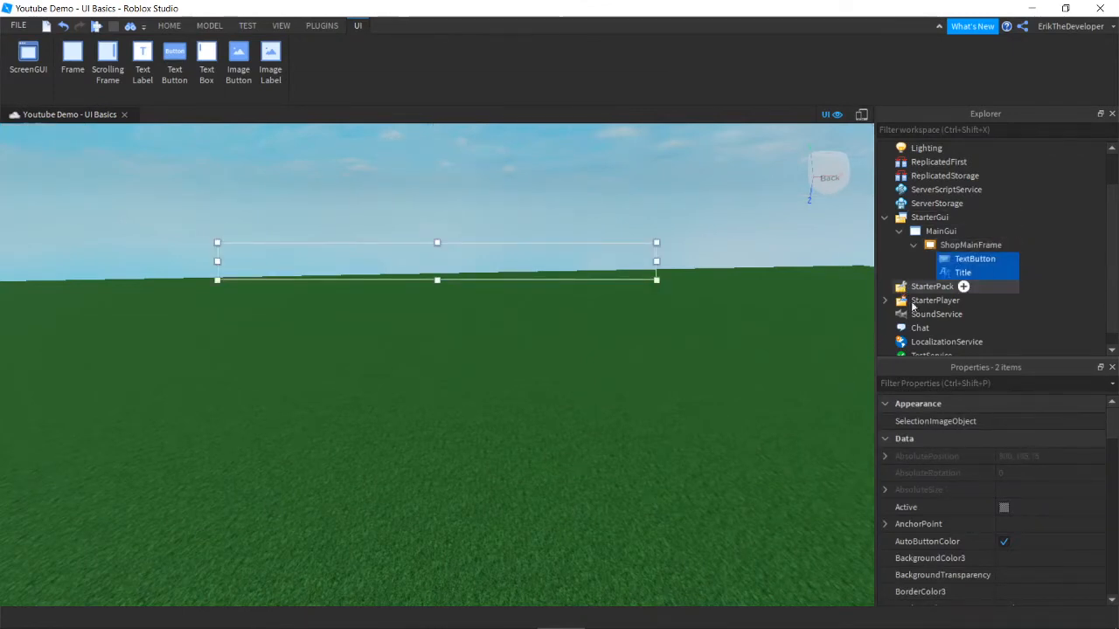
pyautogui.scroll(-6, 966, 514)
pyautogui.scroll(2, 974, 509)
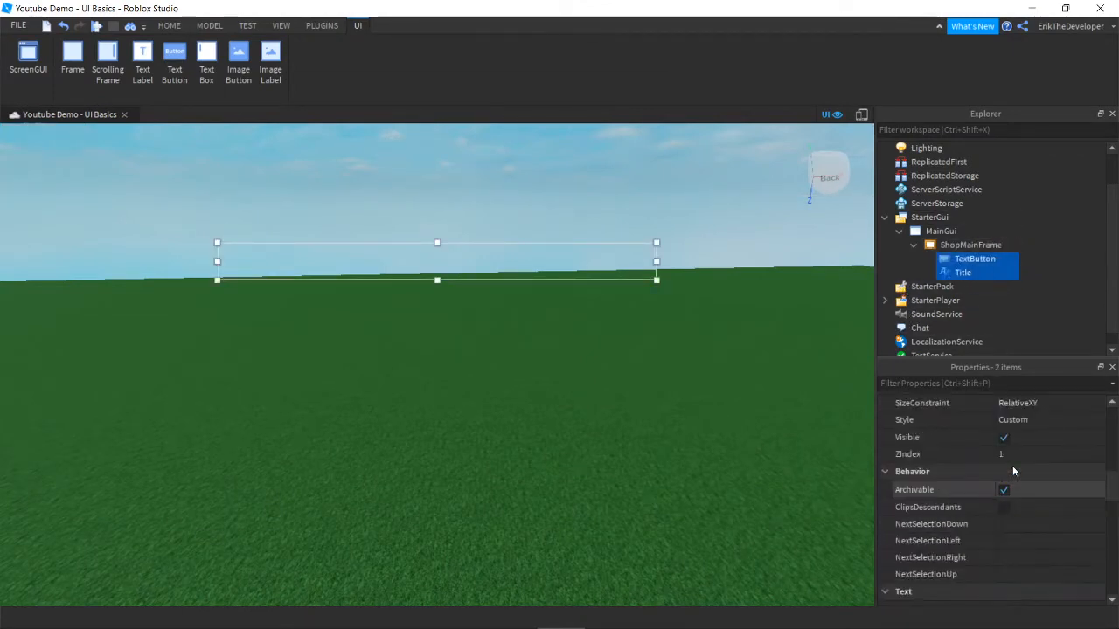
pyautogui.click(1004, 437)
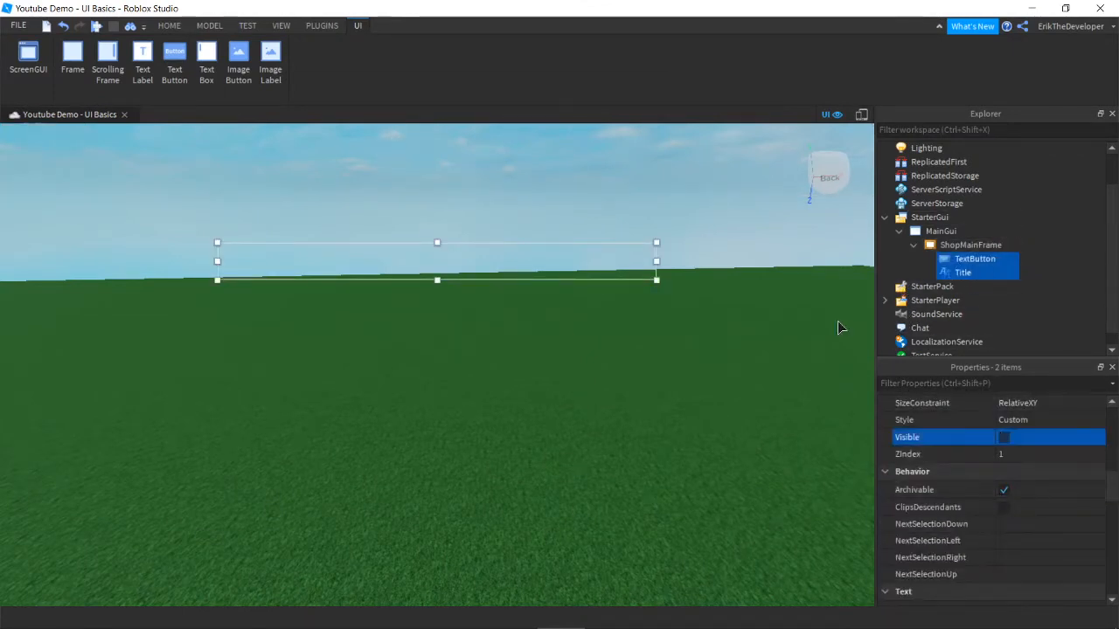
pyautogui.click(1004, 437)
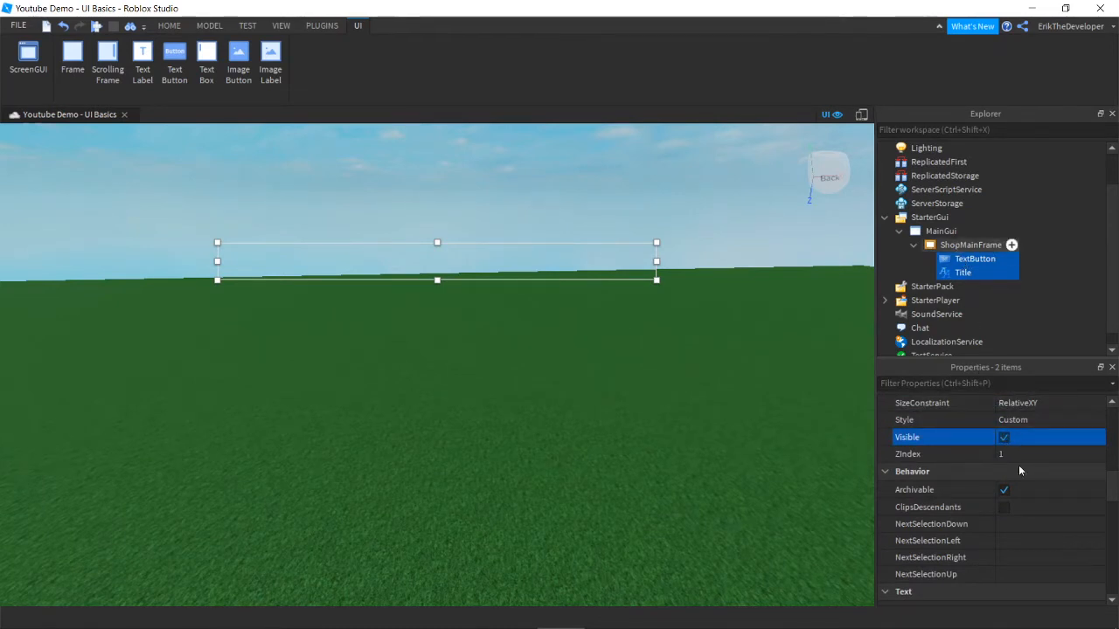
pyautogui.click(1003, 403)
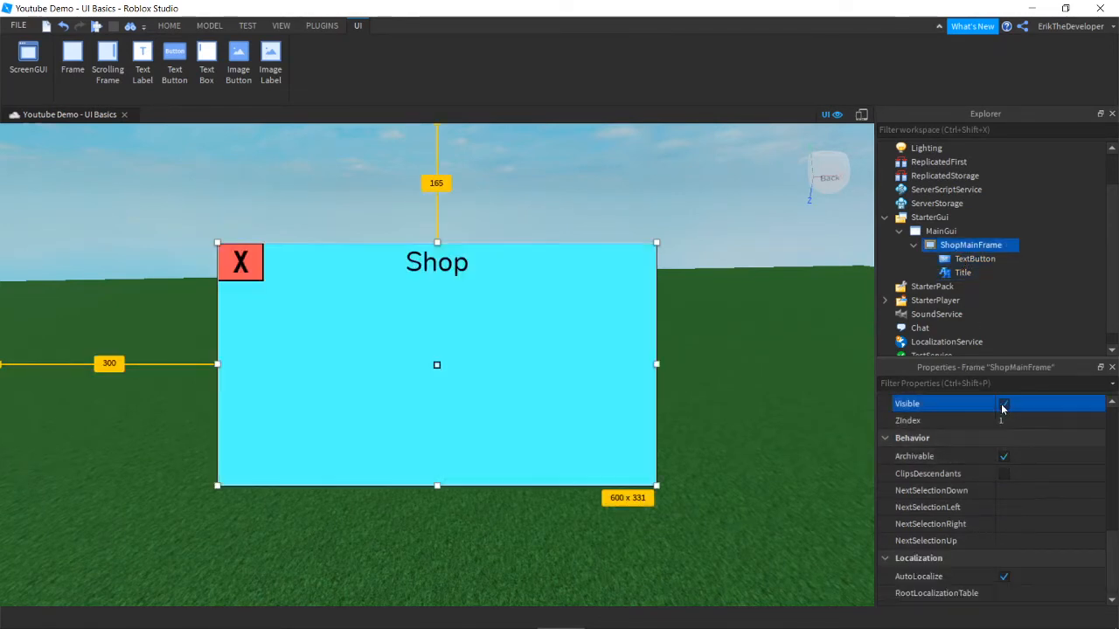
pyautogui.click(690, 210)
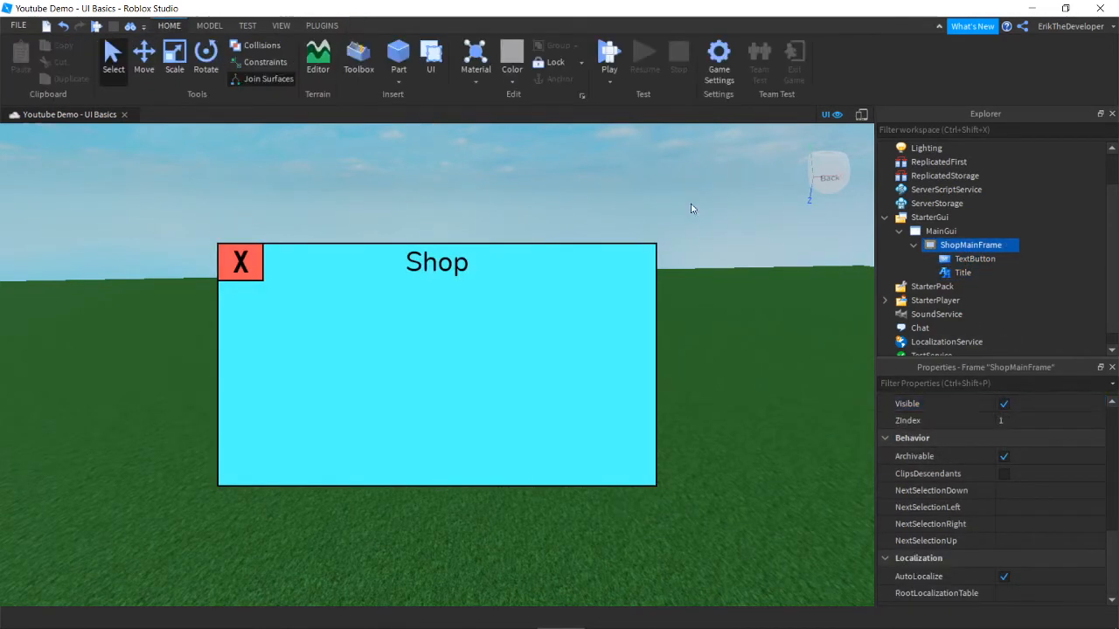
pyautogui.click(963, 248)
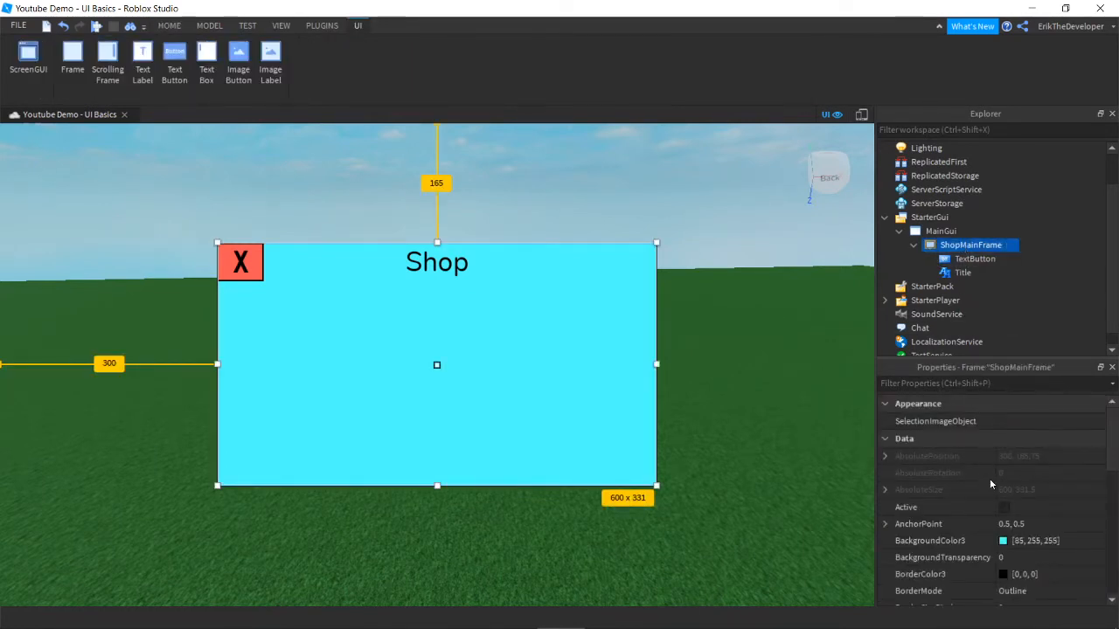
pyautogui.scroll(-2, 996, 476)
pyautogui.scroll(-4, 1002, 472)
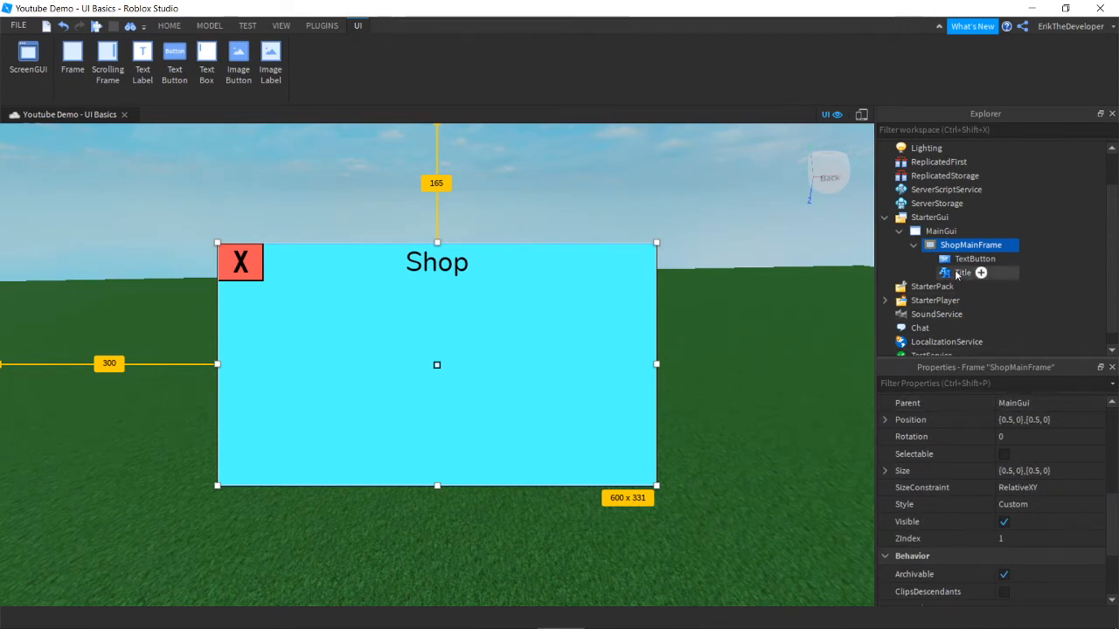
pyautogui.click(960, 272)
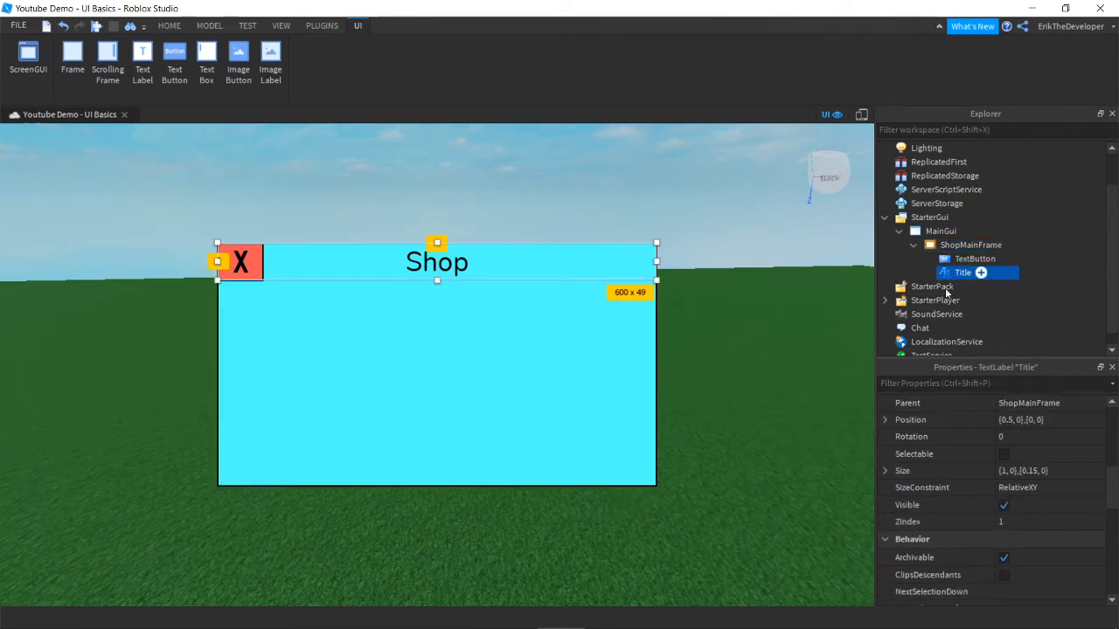
pyautogui.click(1004, 506)
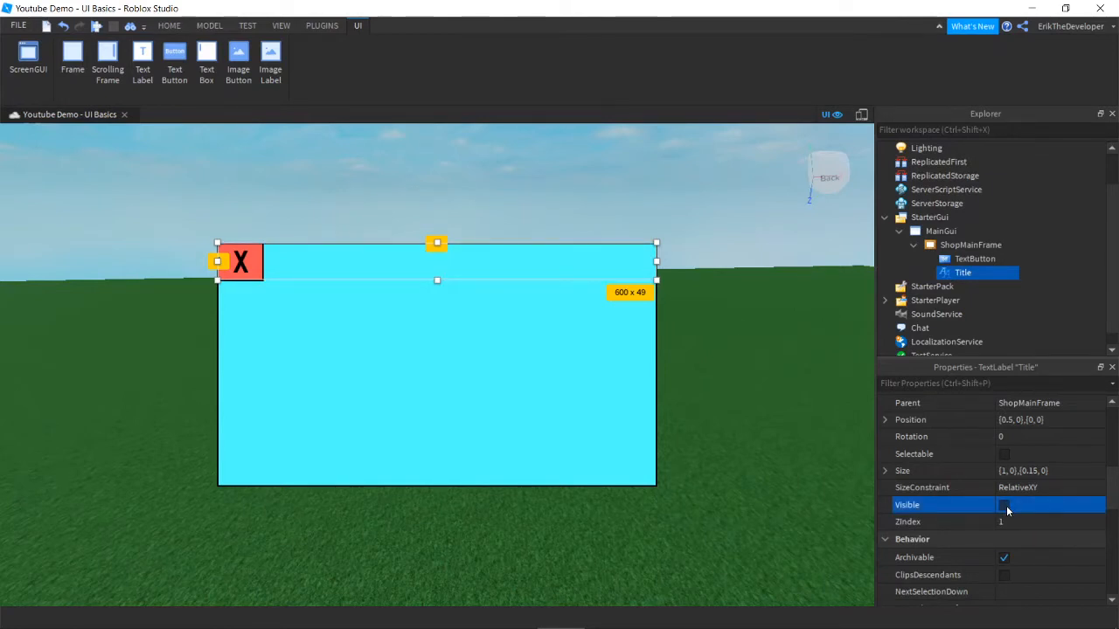
pyautogui.click(1005, 507)
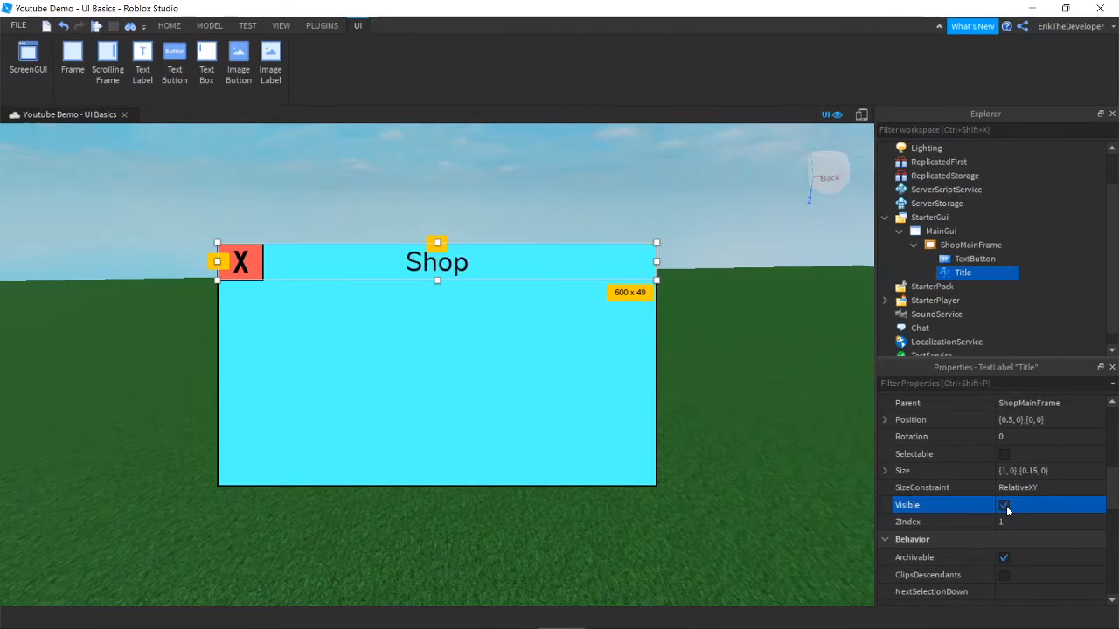
pyautogui.click(973, 259)
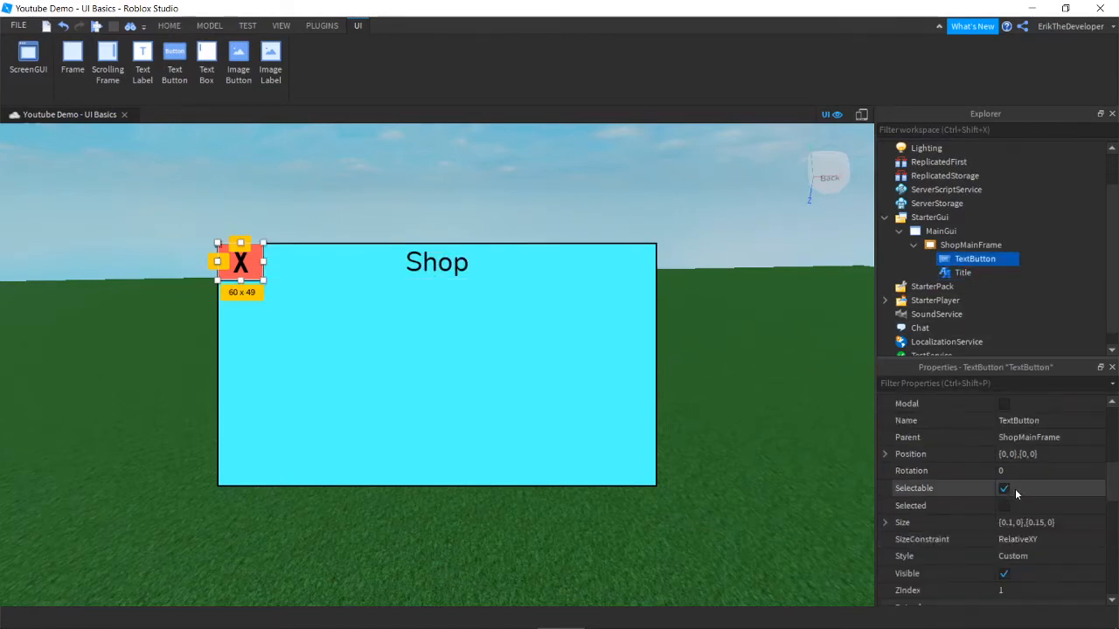
pyautogui.scroll(-2, 1003, 494)
pyautogui.click(1004, 437)
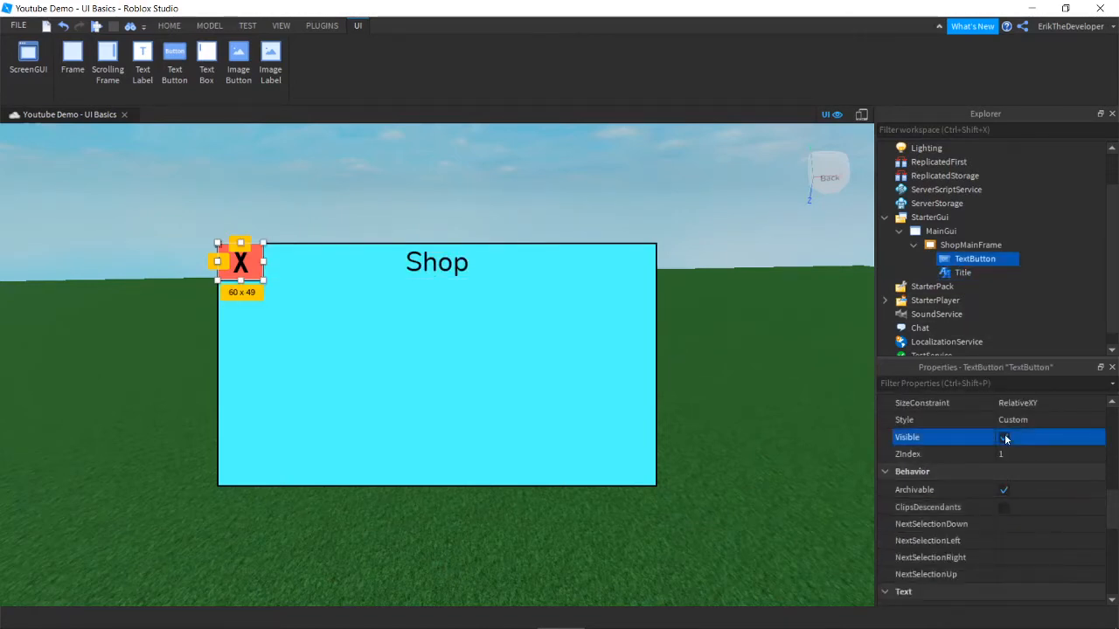
pyautogui.click(1005, 437)
pyautogui.click(685, 194)
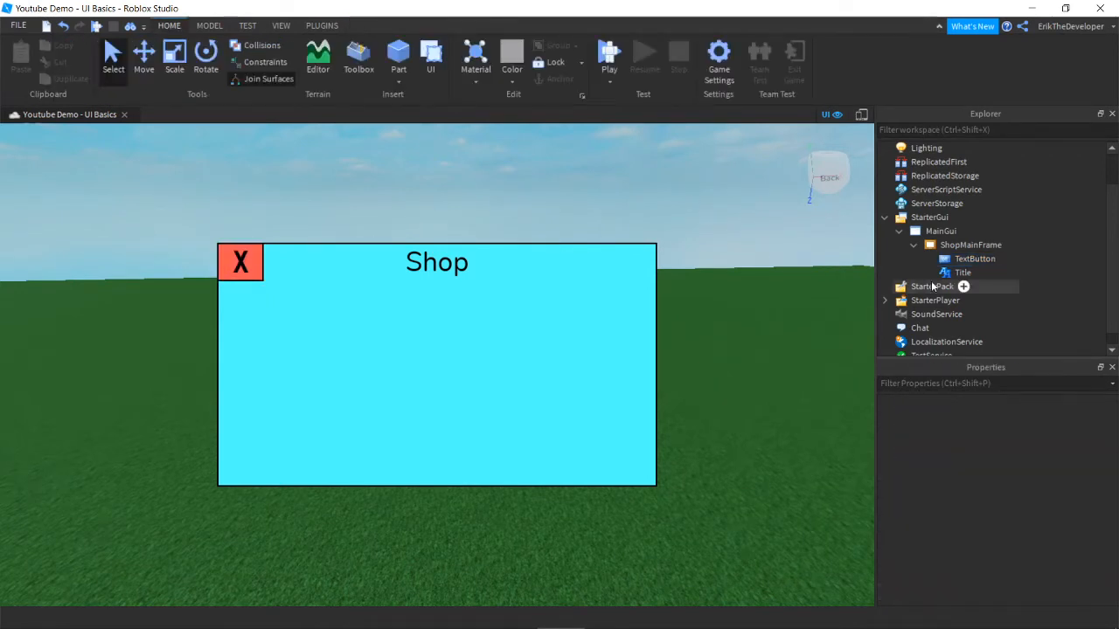
pyautogui.click(966, 244)
pyautogui.scroll(-3, 928, 496)
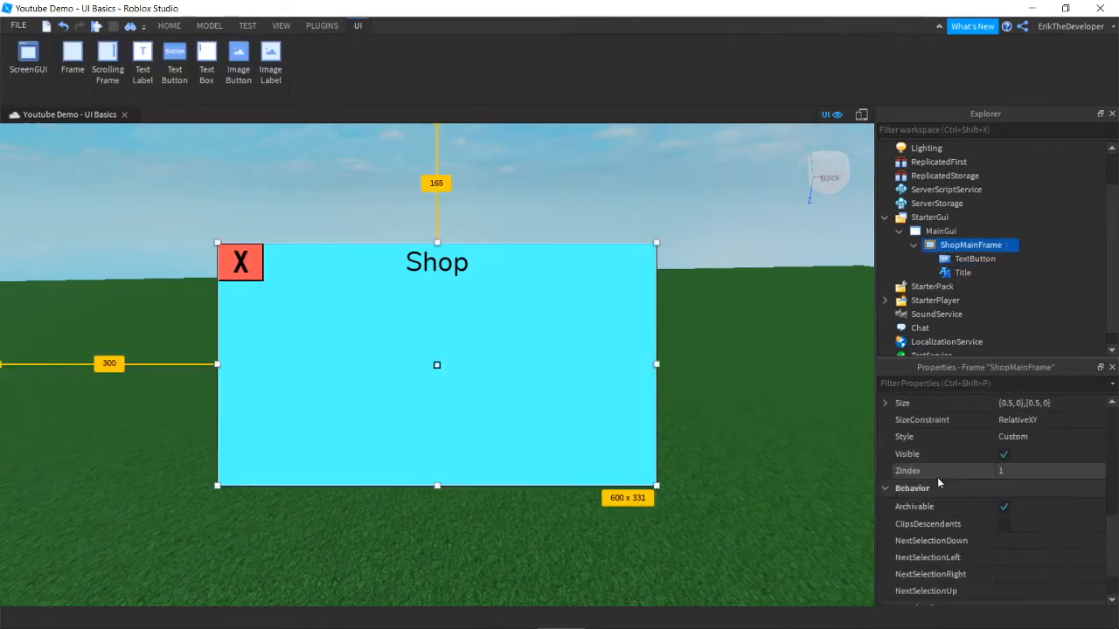
pyautogui.click(1004, 455)
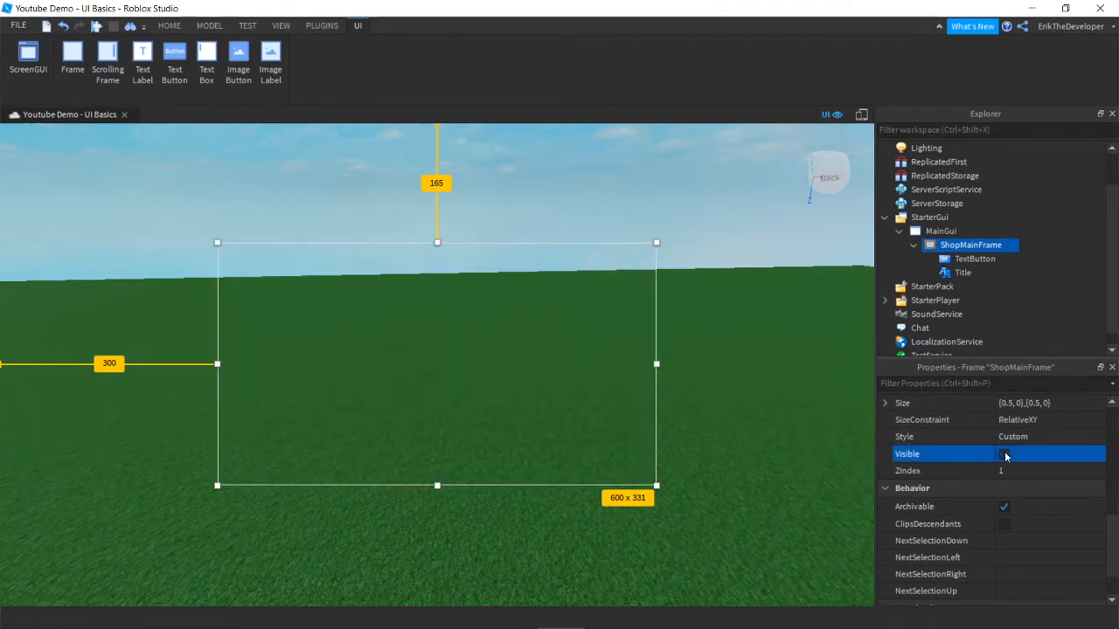
pyautogui.click(712, 219)
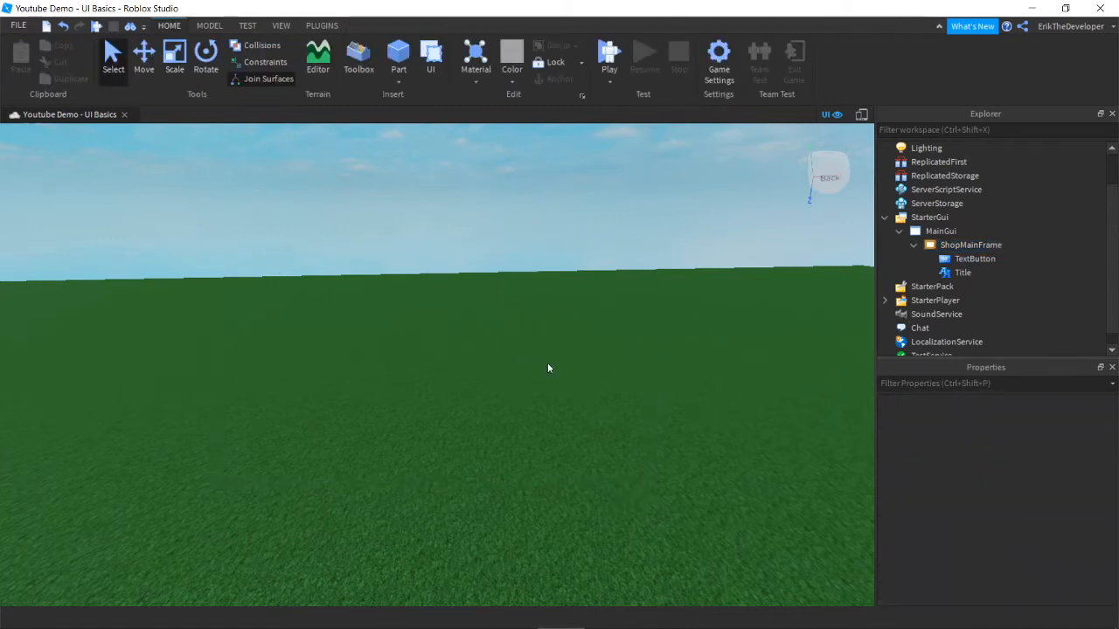
pyautogui.click(938, 248)
pyautogui.click(1005, 522)
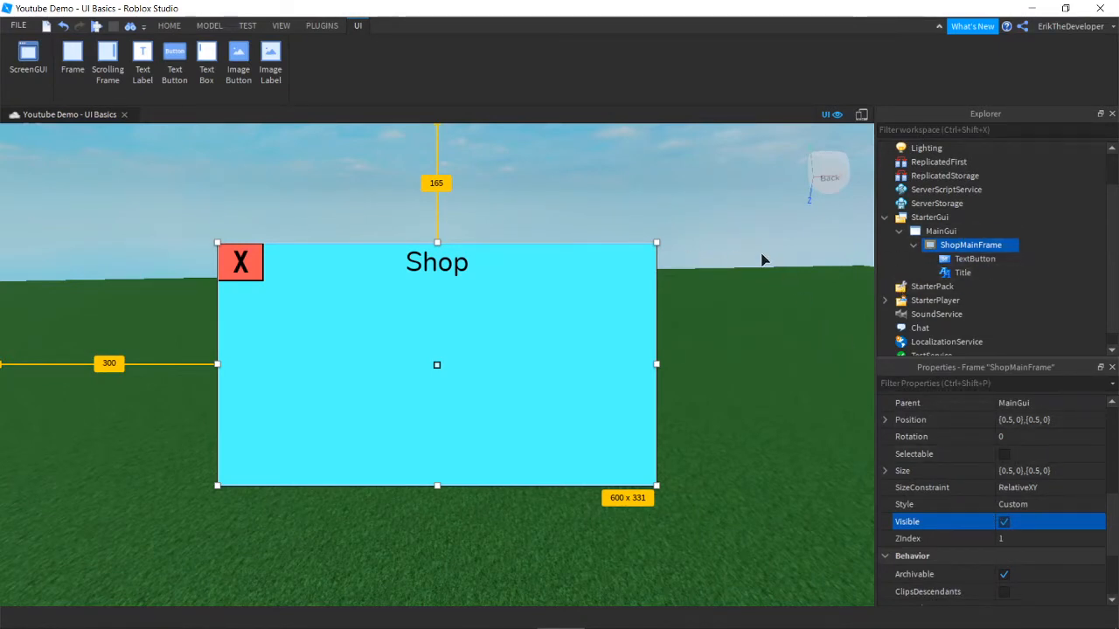
pyautogui.click(1004, 522)
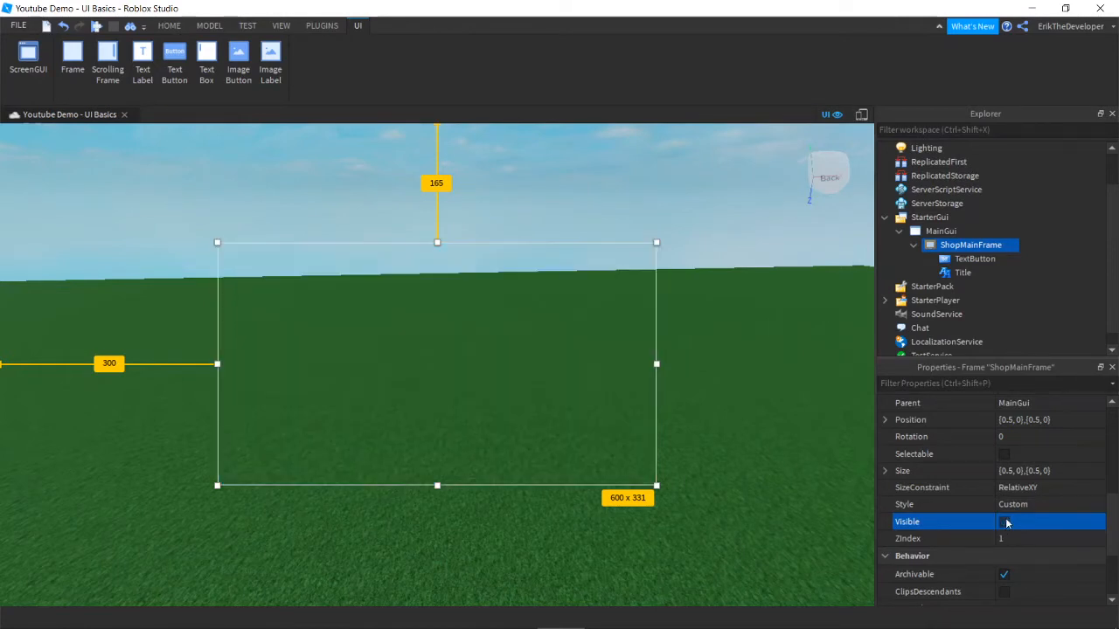
pyautogui.click(1005, 522)
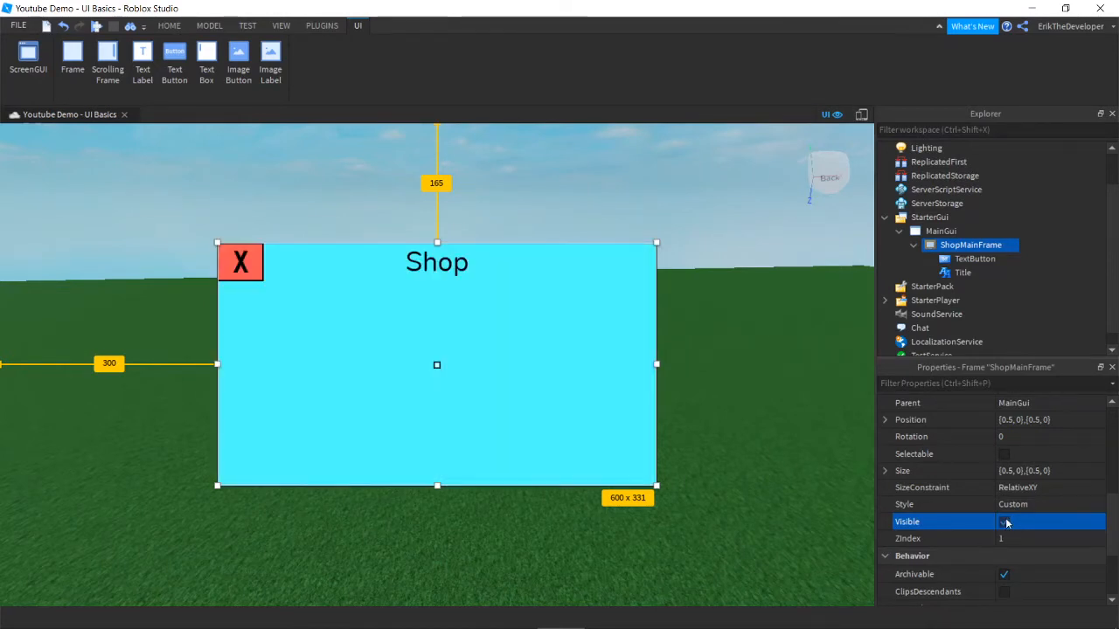
pyautogui.click(959, 260)
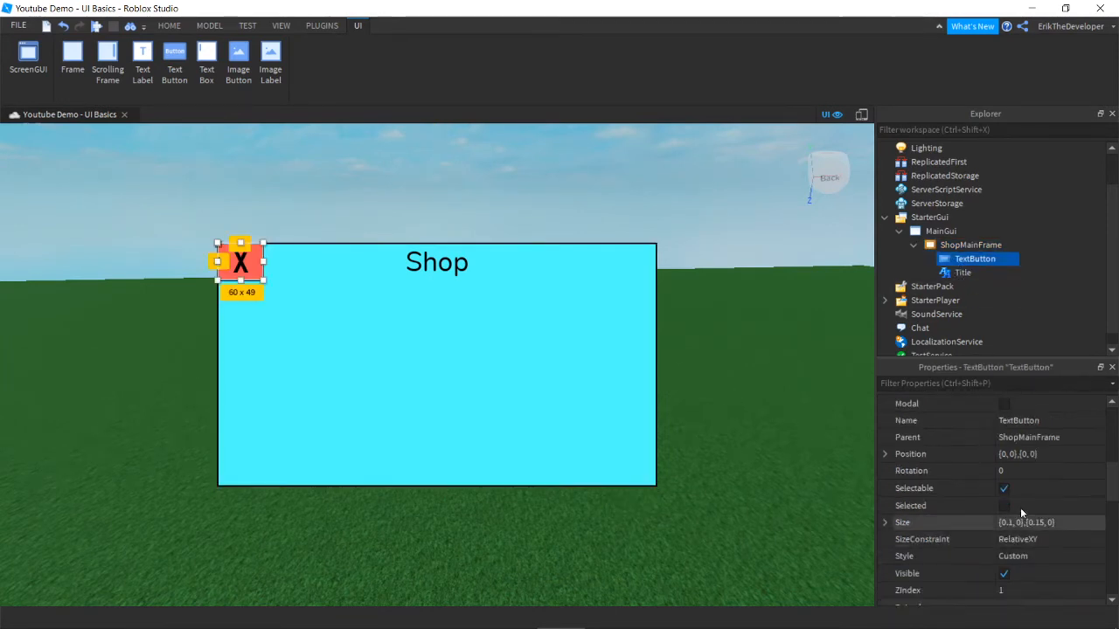
pyautogui.click(1004, 505)
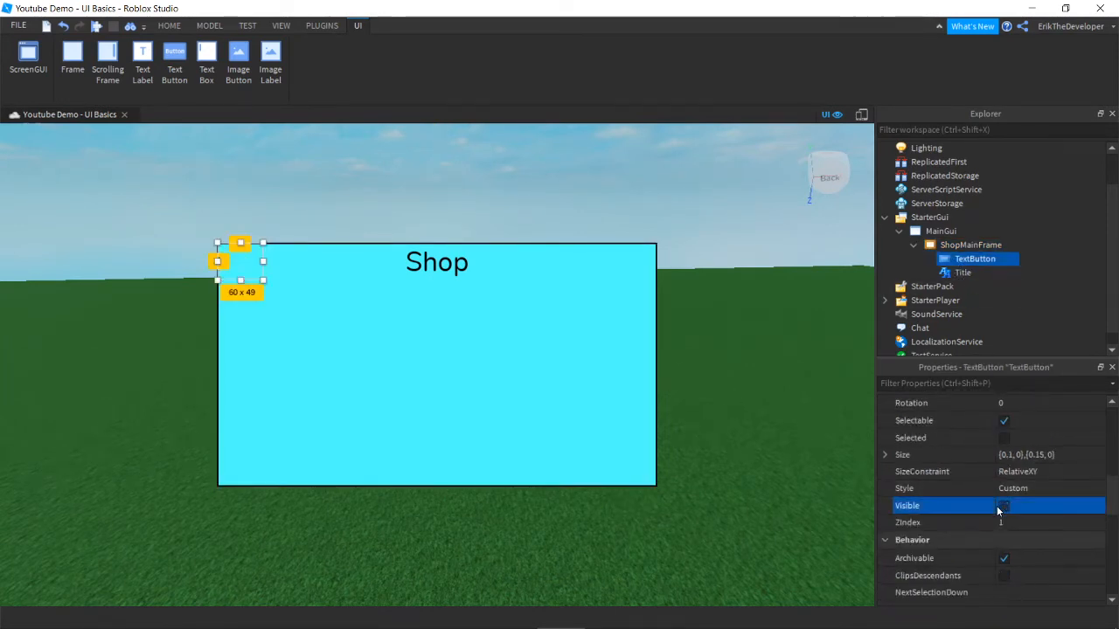
pyautogui.click(963, 273)
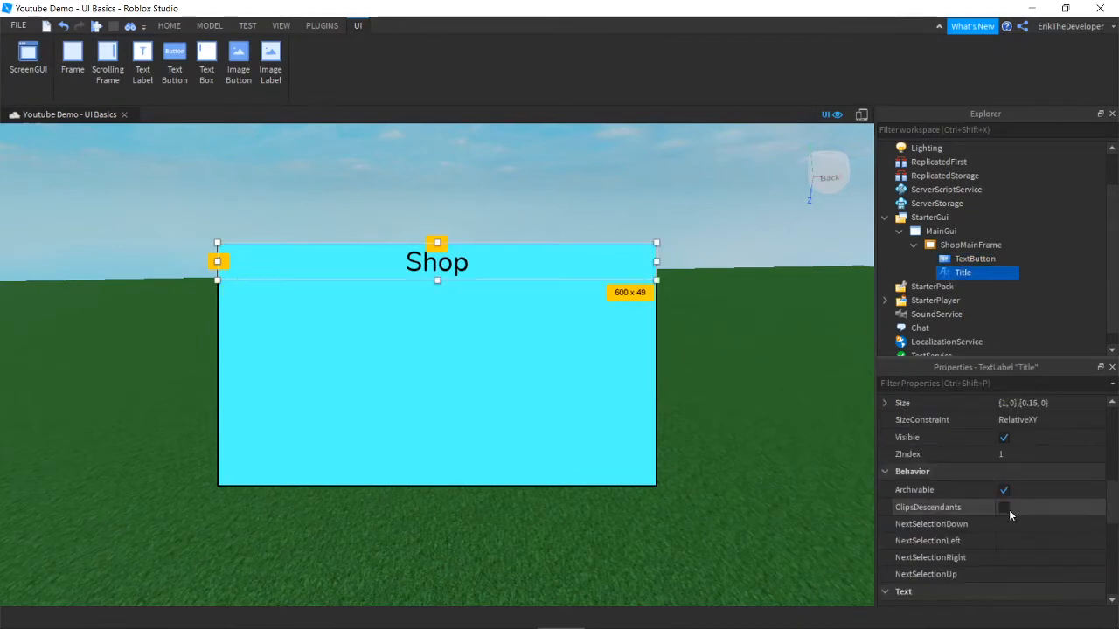
pyautogui.click(1002, 439)
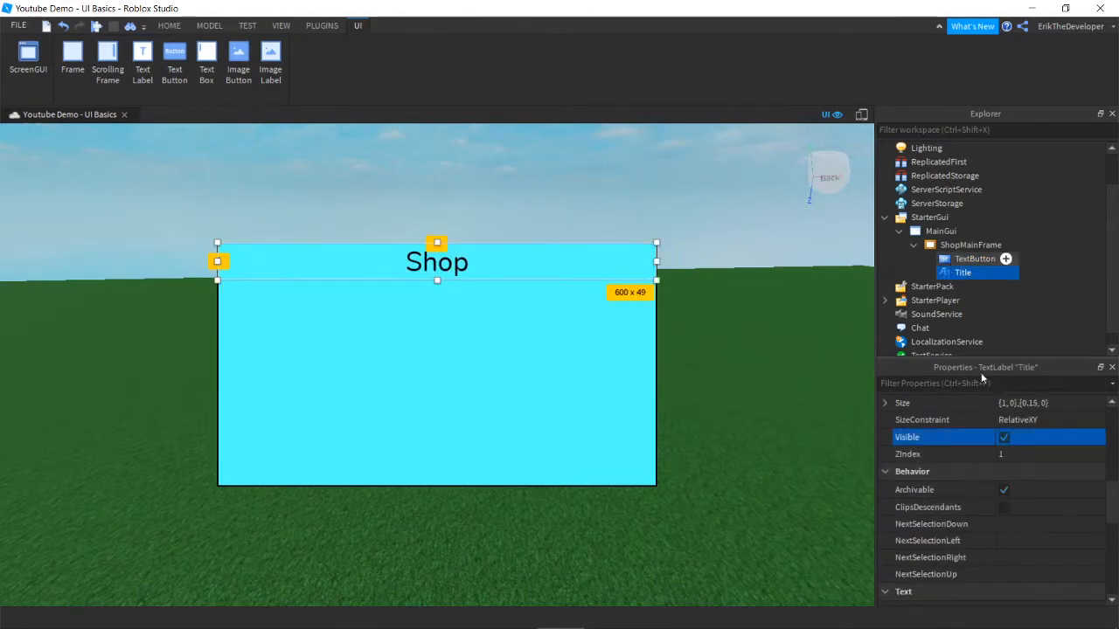
pyautogui.click(1002, 260)
pyautogui.click(1003, 505)
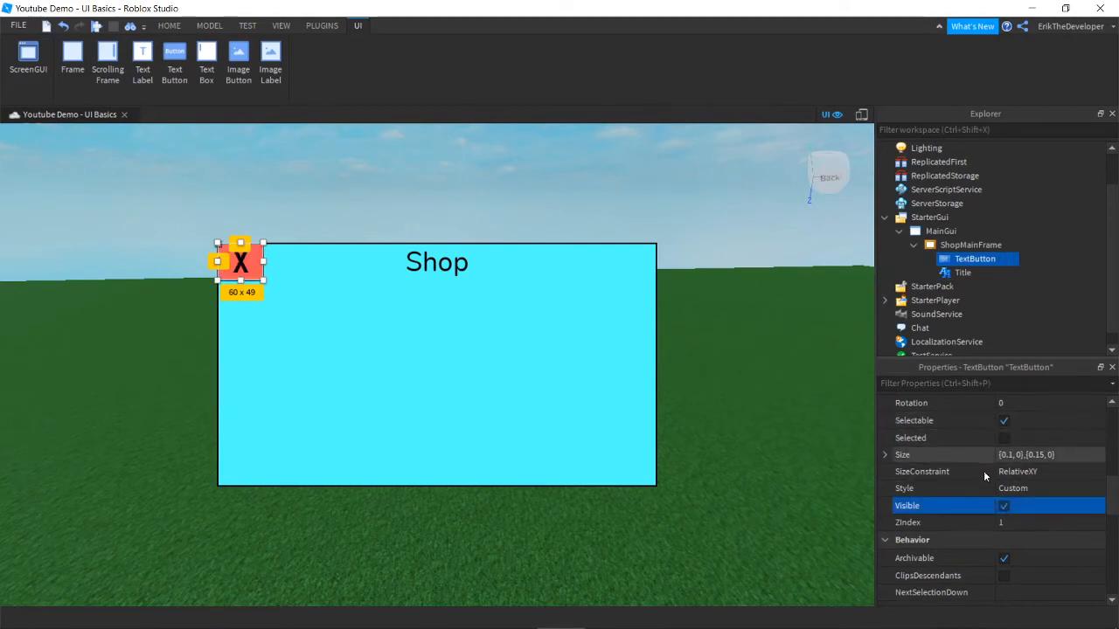
pyautogui.scroll(5, 986, 473)
pyautogui.scroll(2, 970, 474)
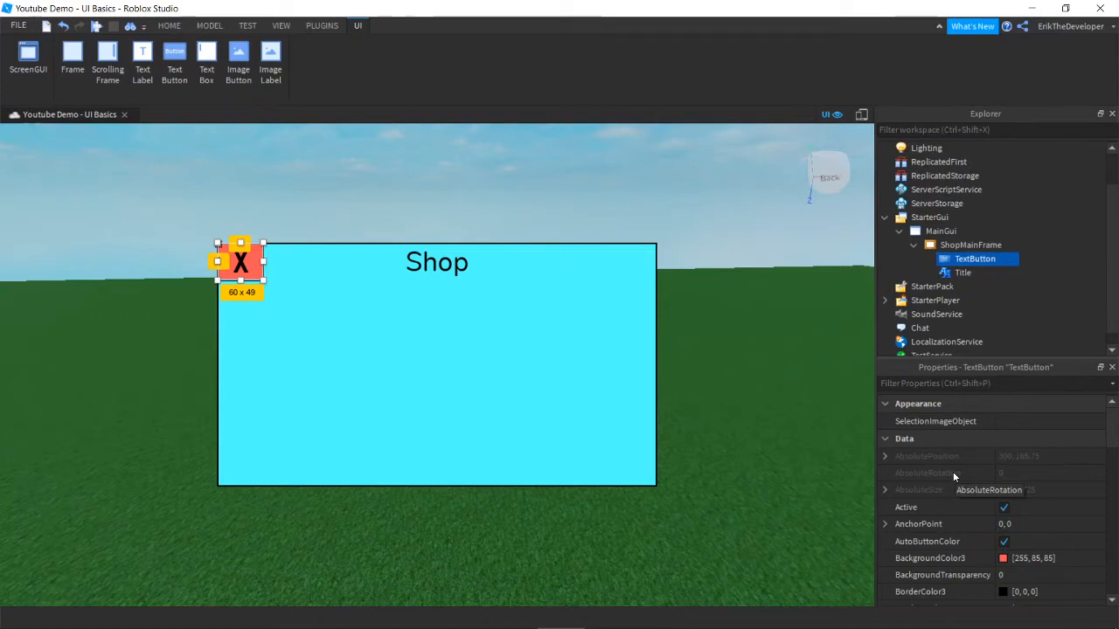
pyautogui.click(913, 245)
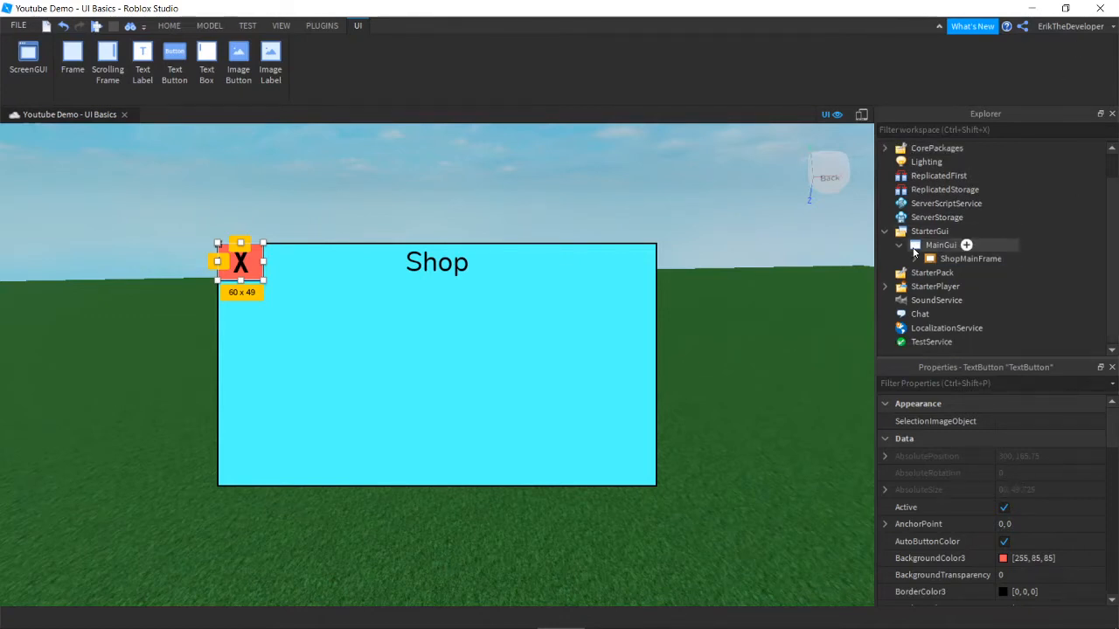
pyautogui.click(913, 258)
pyautogui.scroll(-1, 943, 259)
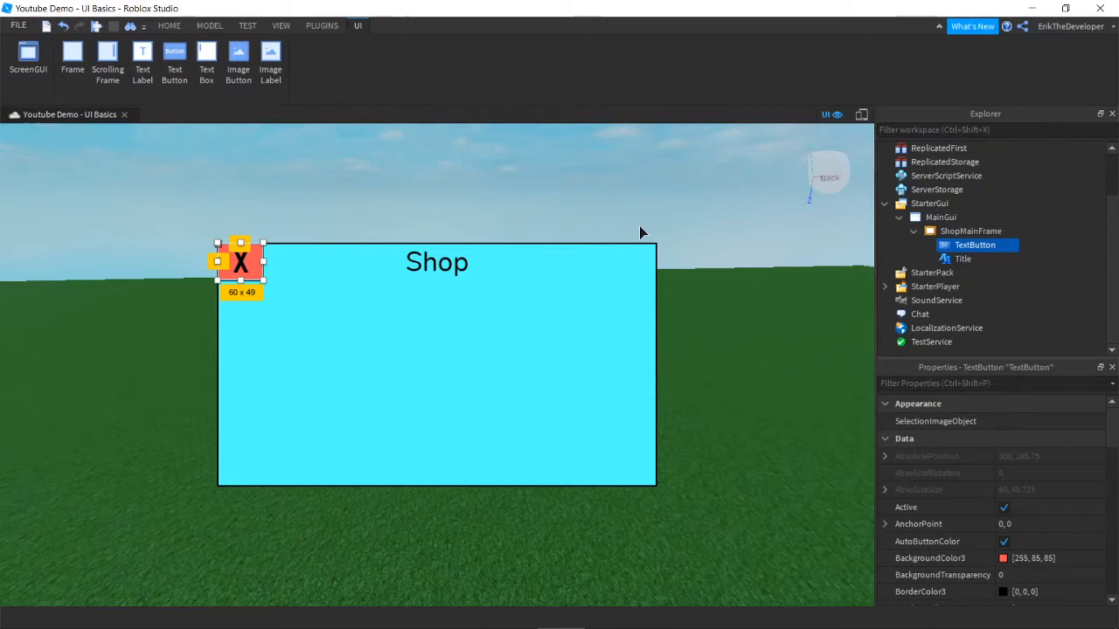
pyautogui.click(564, 240)
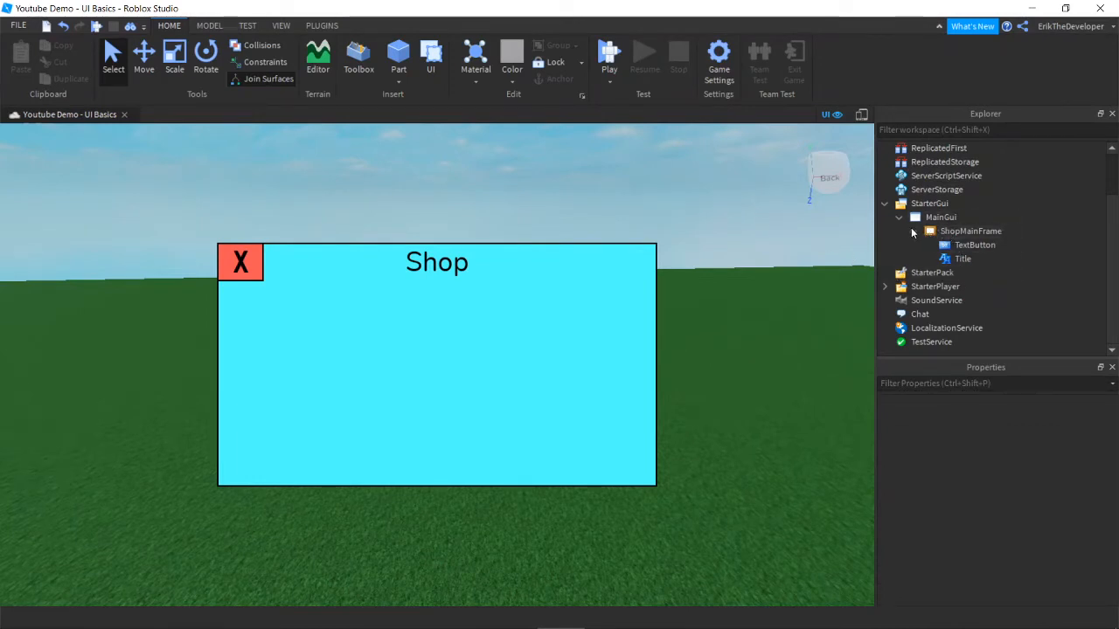
# Step: Collapse ShopMainFrame in Explorer and open MainGui's insert-object list
pyautogui.scroll(1, 917, 259)
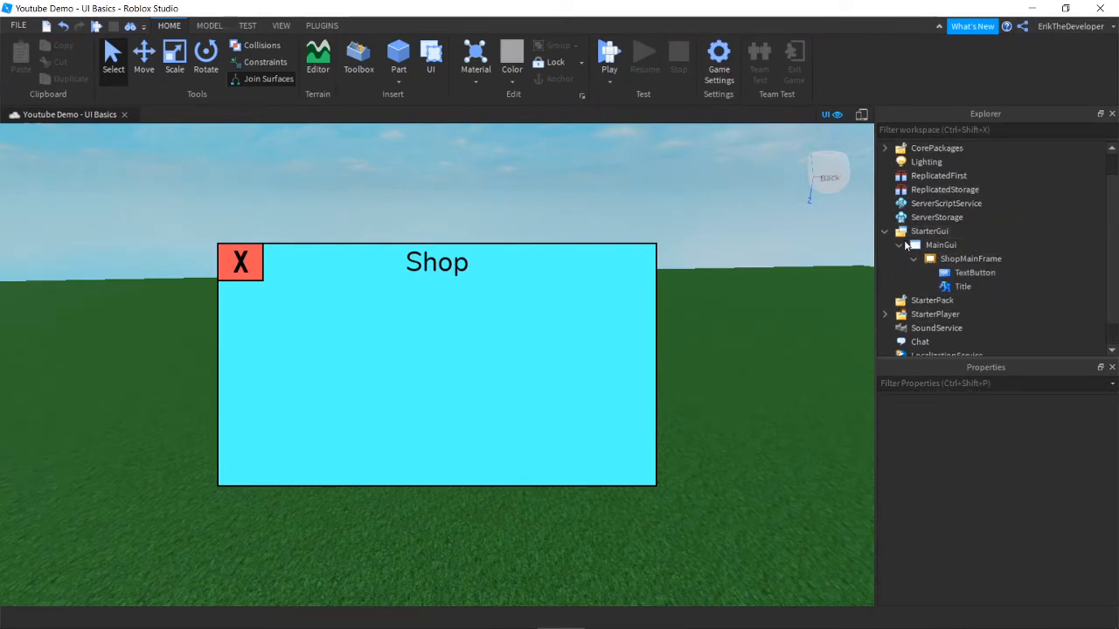
pyautogui.scroll(-1, 905, 246)
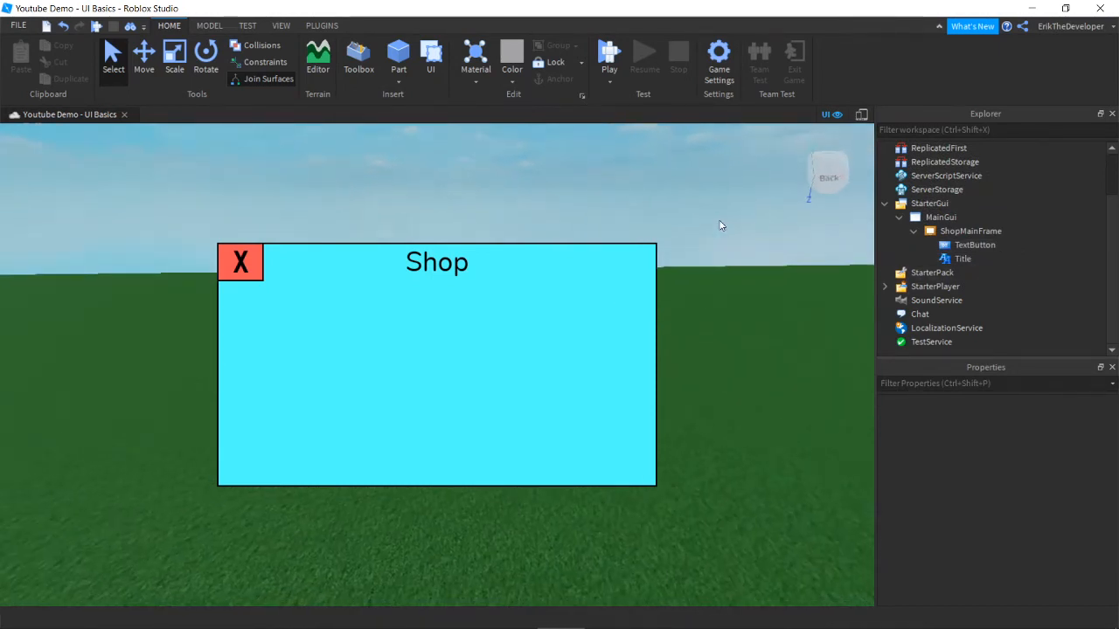
pyautogui.scroll(-3, 722, 225)
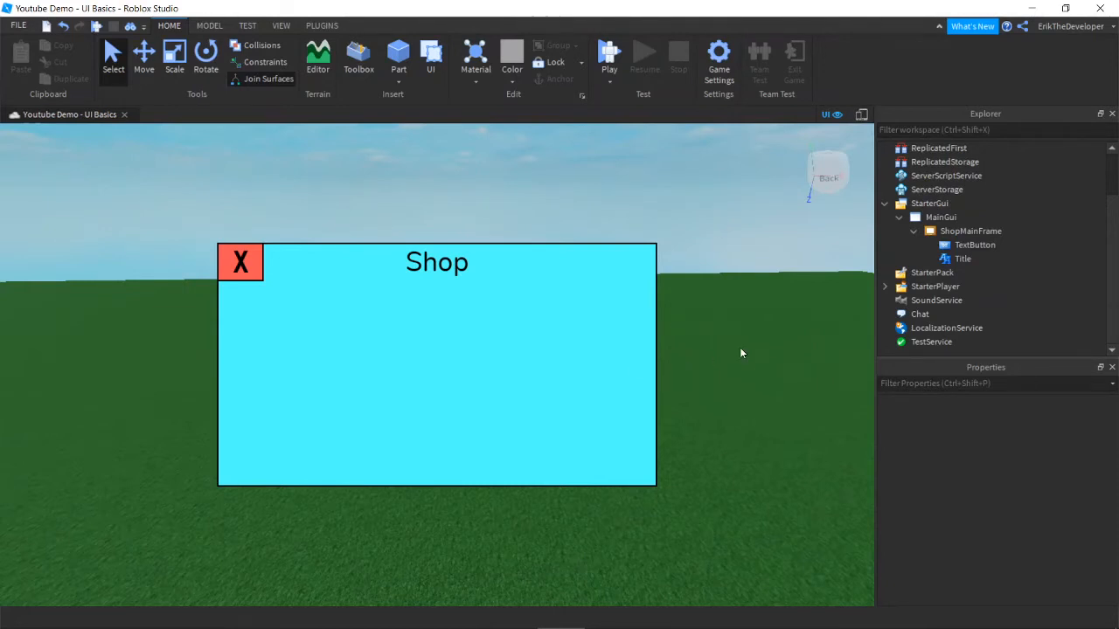
pyautogui.moveTo(740, 348); pyautogui.dragTo(739, 346, button='right')
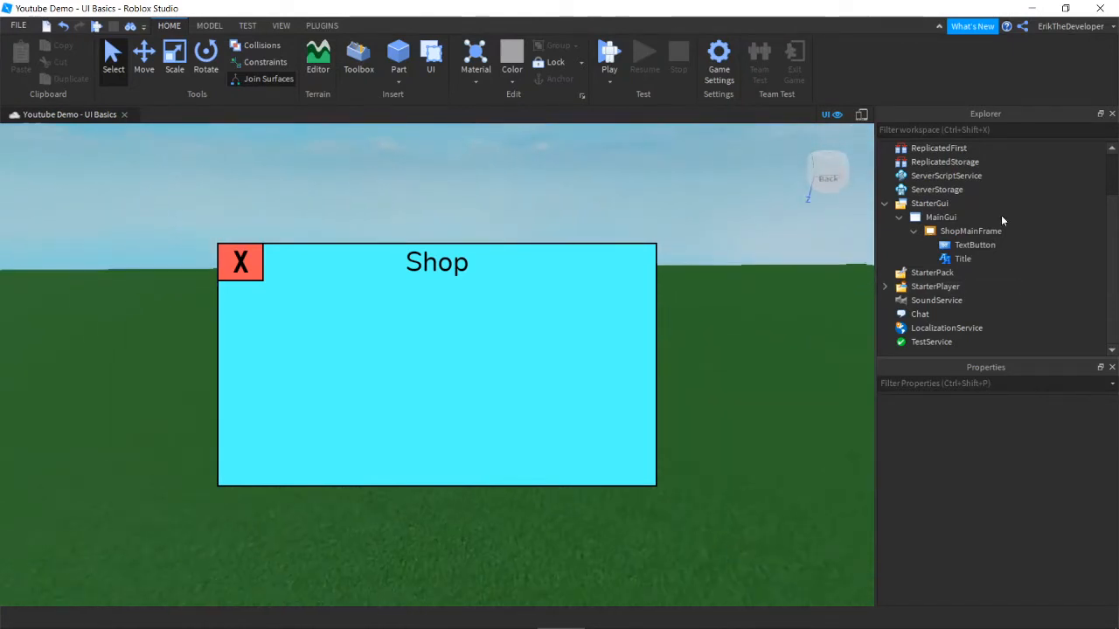
pyautogui.click(914, 231)
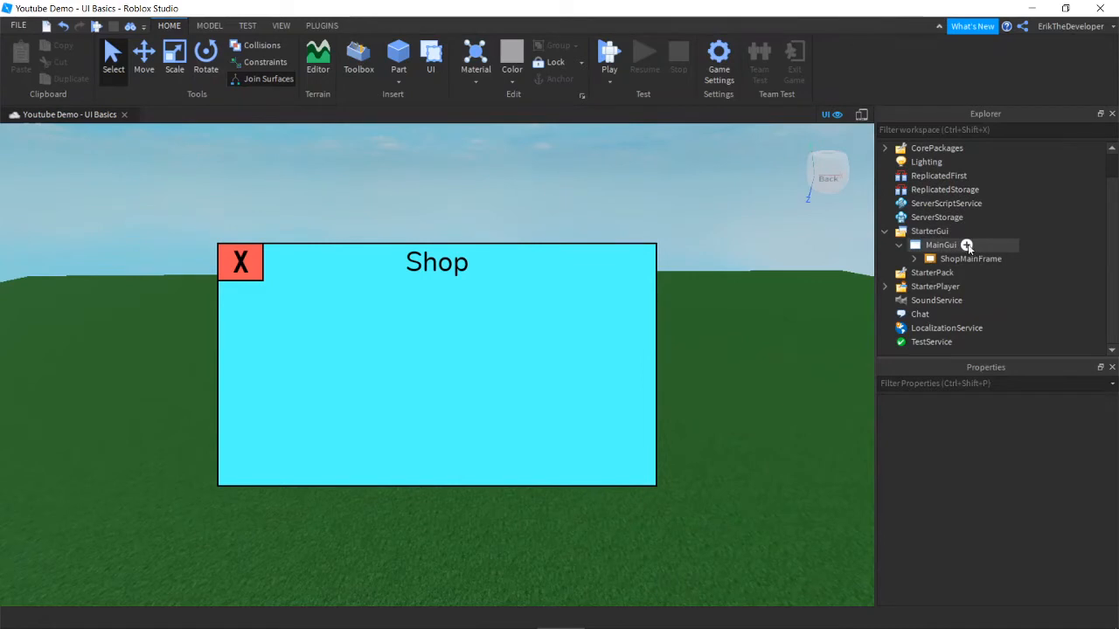
pyautogui.click(967, 245)
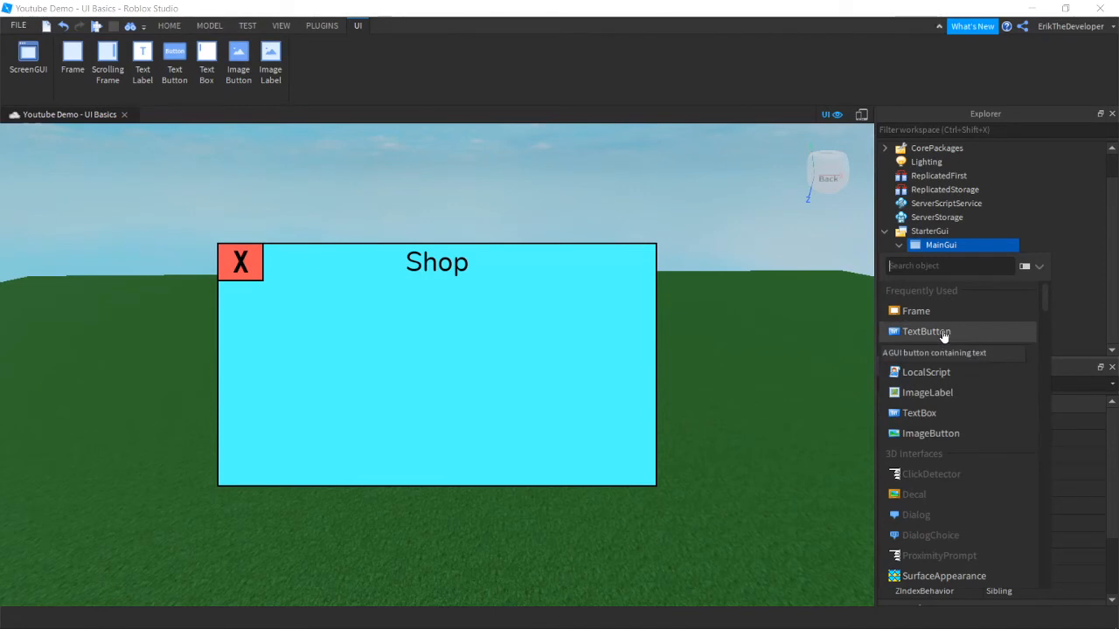
# Step: Insert an extra TextButton into MainGui and delete it again
pyautogui.click(944, 335)
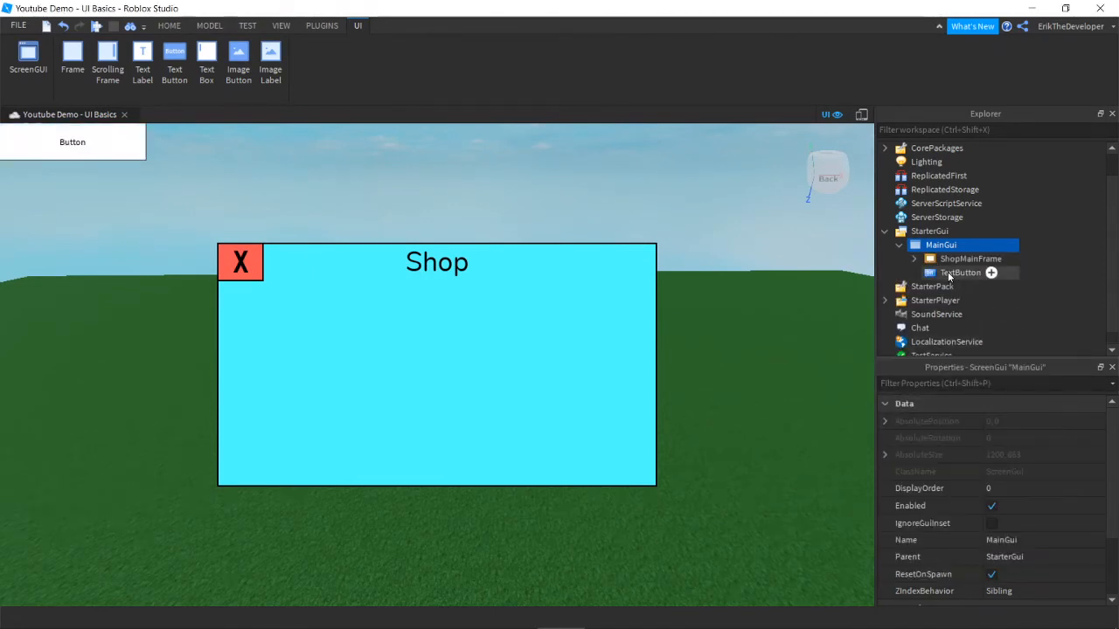
pyautogui.click(948, 273)
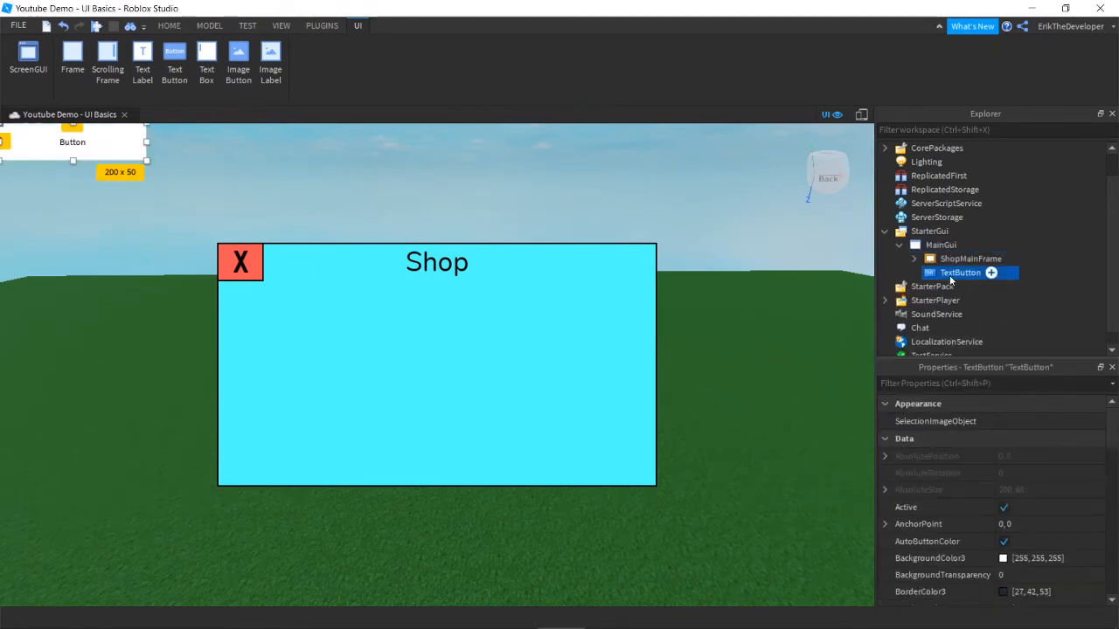
pyautogui.press('Delete')
# Step: Expand ShopMainFrame and inspect the red X button's properties
pyautogui.click(913, 259)
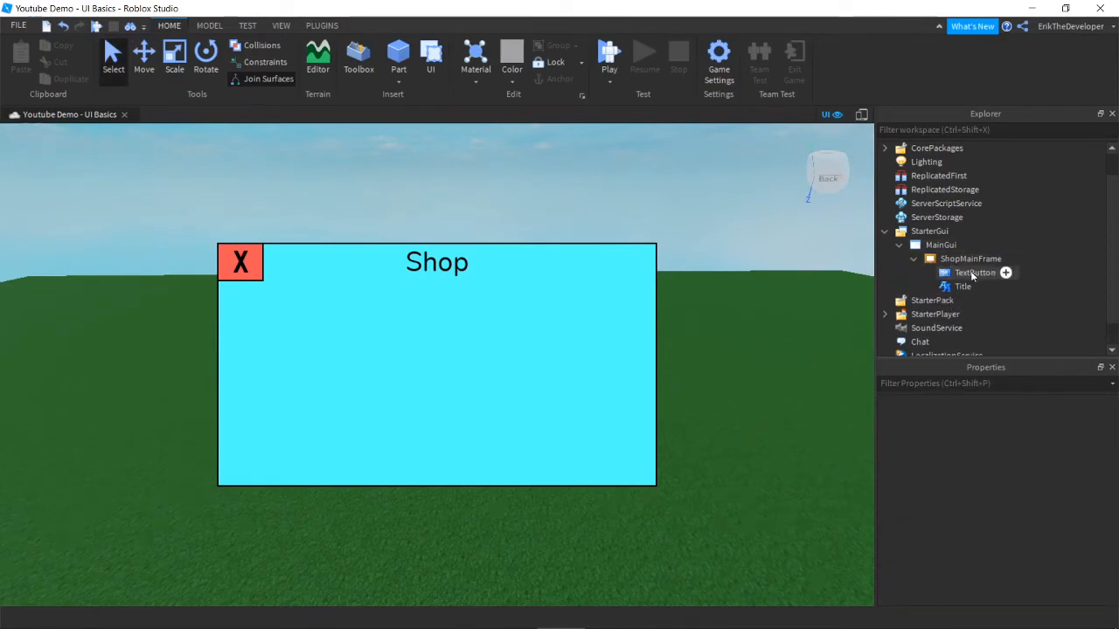
pyautogui.click(973, 274)
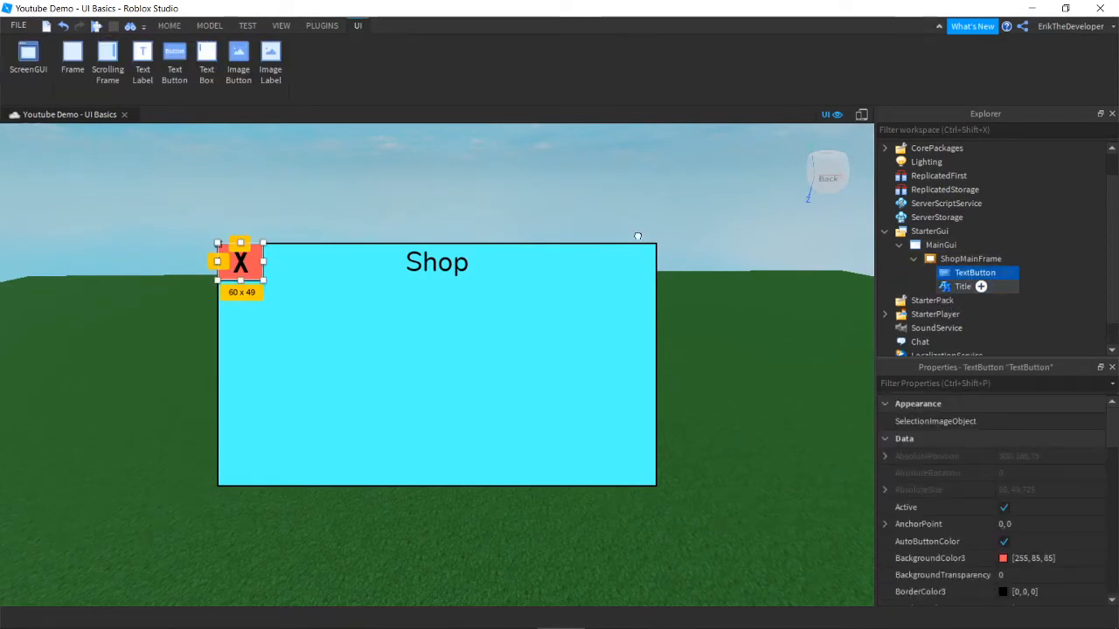
pyautogui.click(637, 195)
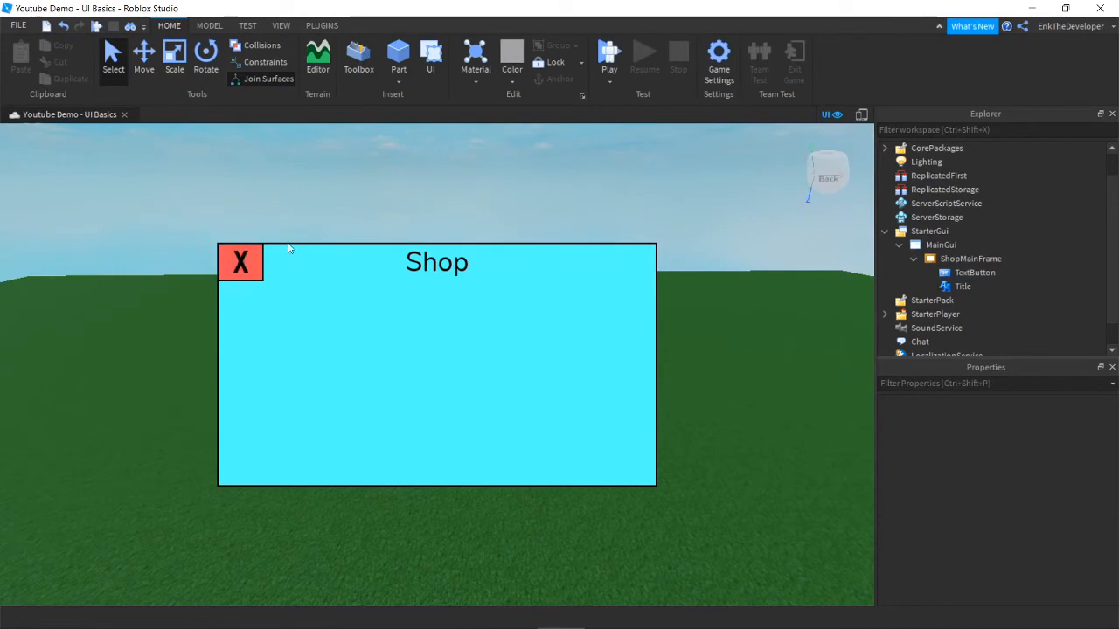
pyautogui.click(966, 276)
pyautogui.scroll(-10, 987, 483)
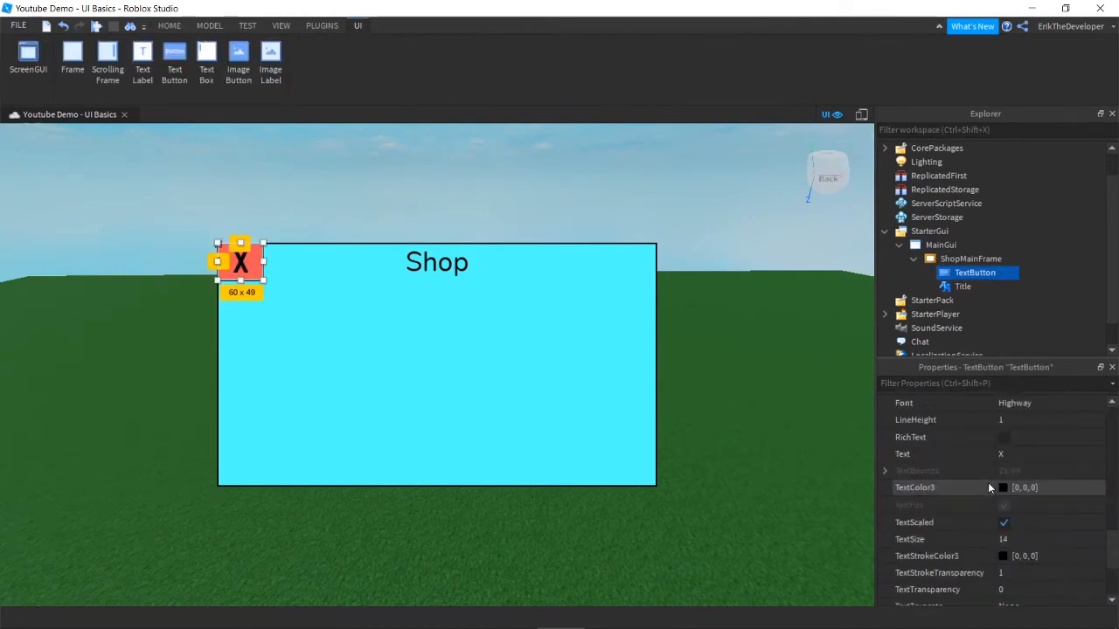
pyautogui.scroll(10, 997, 503)
pyautogui.click(636, 197)
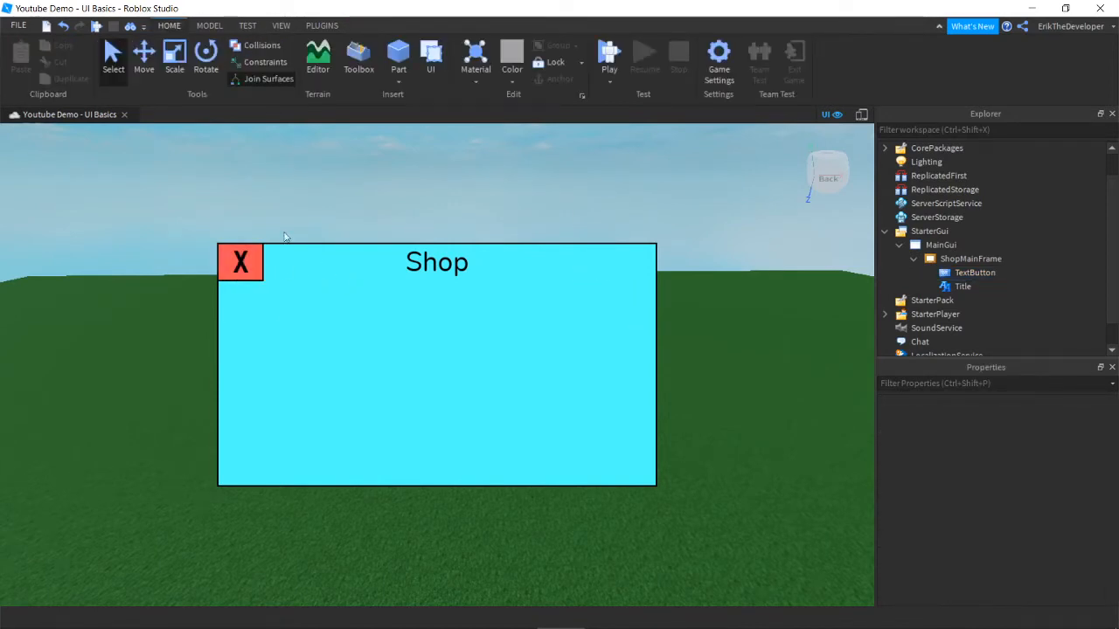
# Step: Dismiss MainGui's insert list, select the red X button and scroll to its Text properties
pyautogui.moveTo(979, 288)
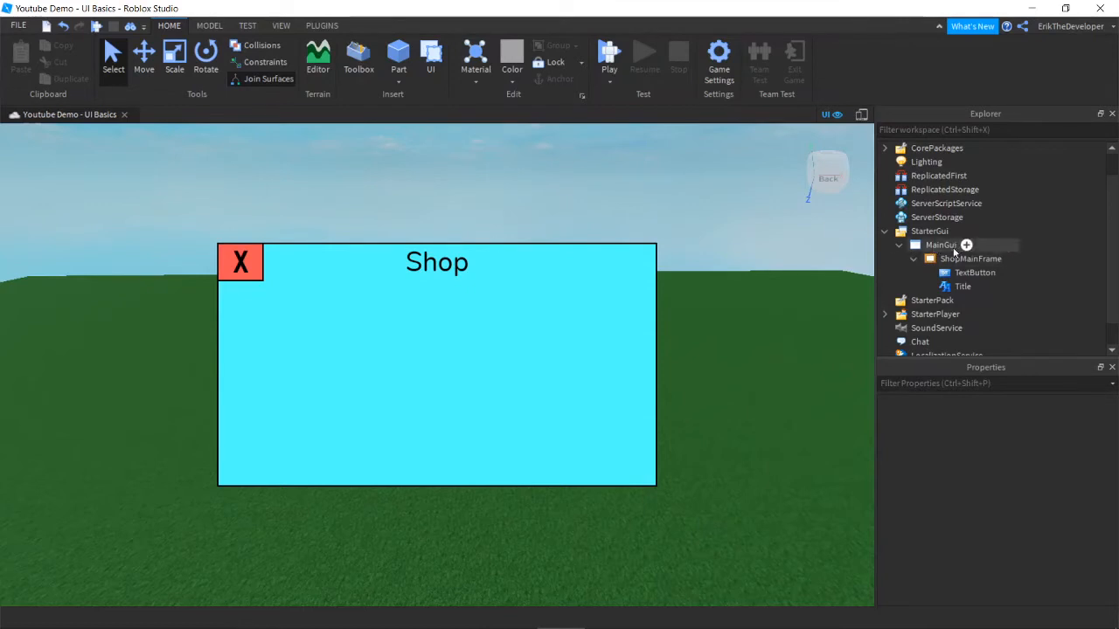
pyautogui.click(966, 246)
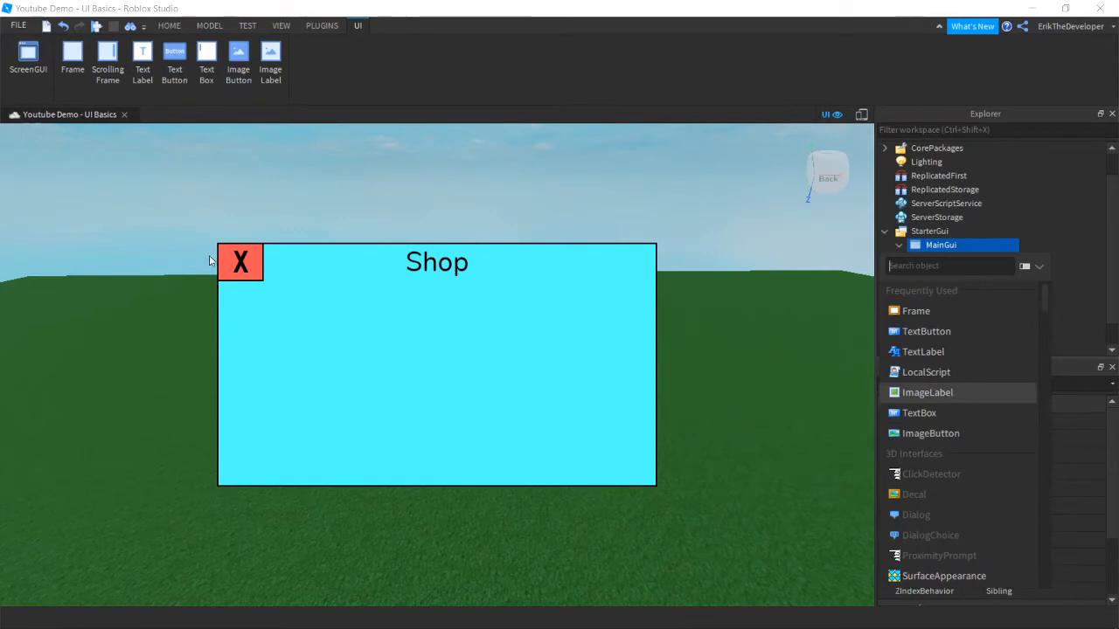
pyautogui.click(650, 208)
pyautogui.click(673, 219)
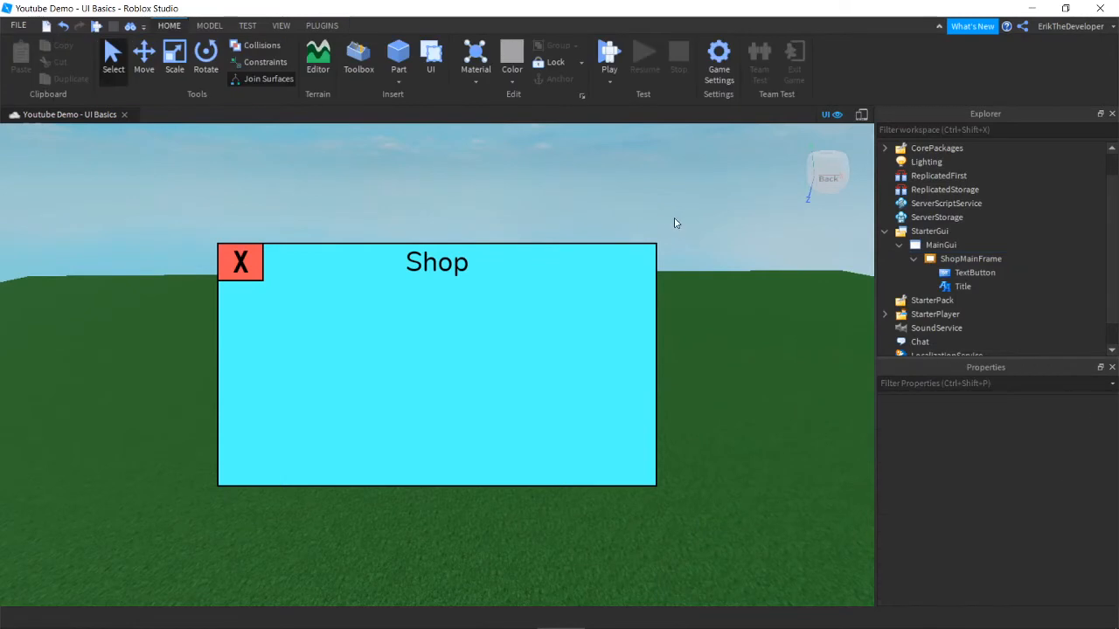
pyautogui.click(970, 272)
pyautogui.scroll(-10, 970, 483)
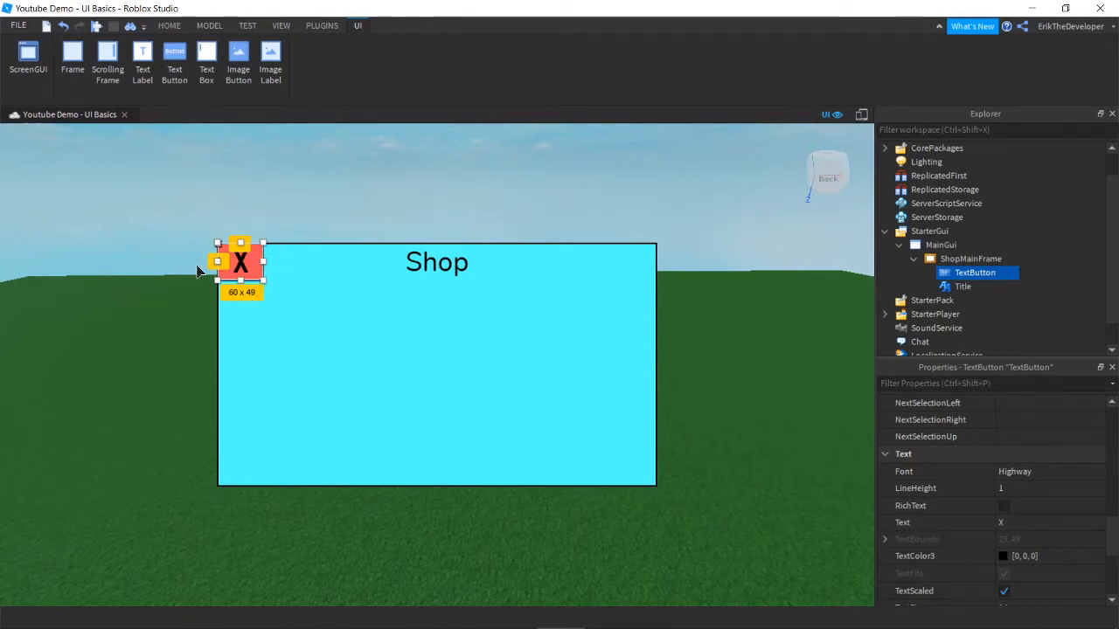
pyautogui.click(1033, 523)
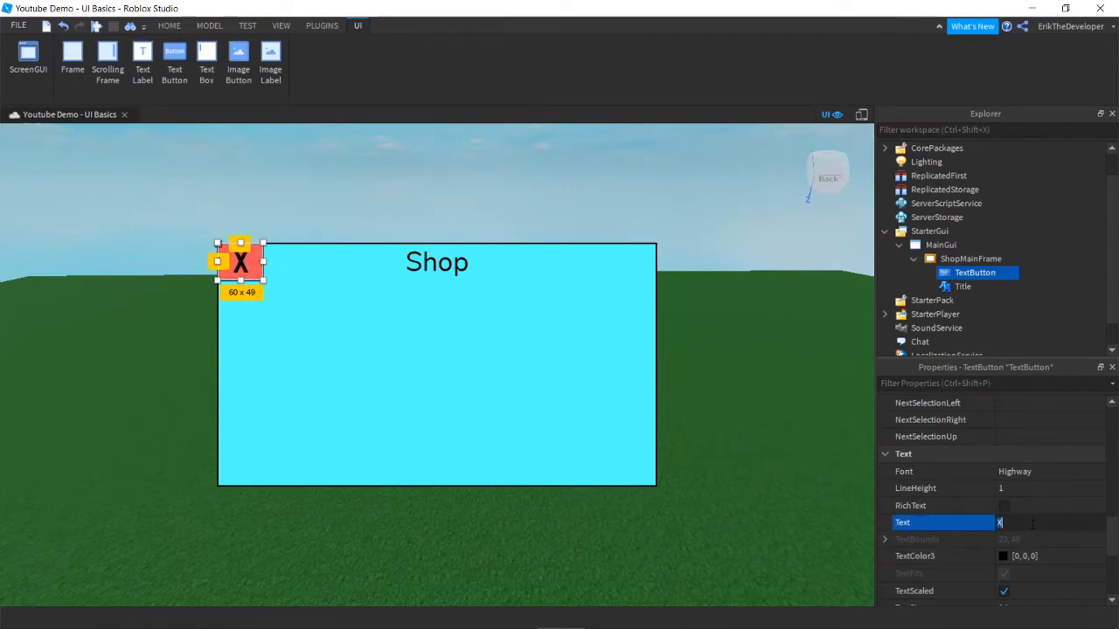
pyautogui.write('X')
pyautogui.press('Return')
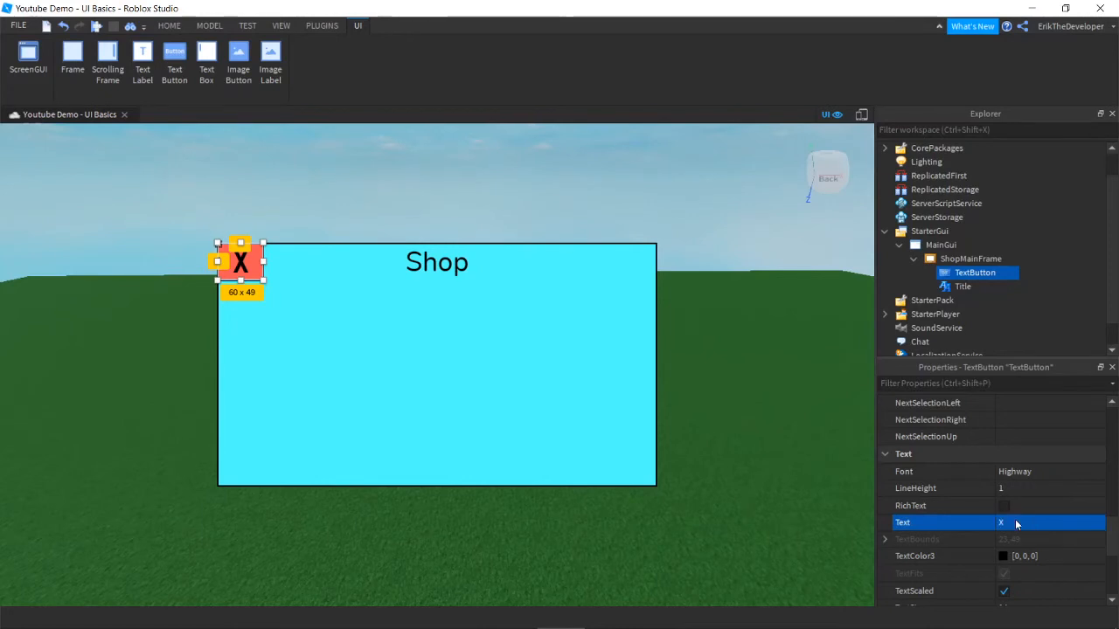
pyautogui.scroll(-2, 1053, 490)
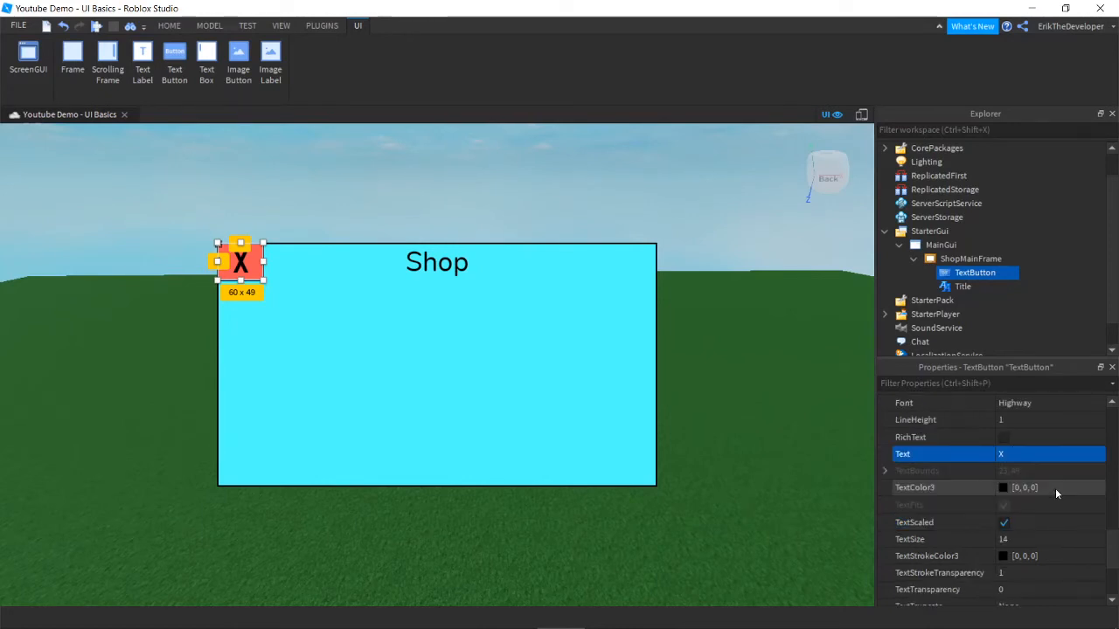
pyautogui.click(1004, 522)
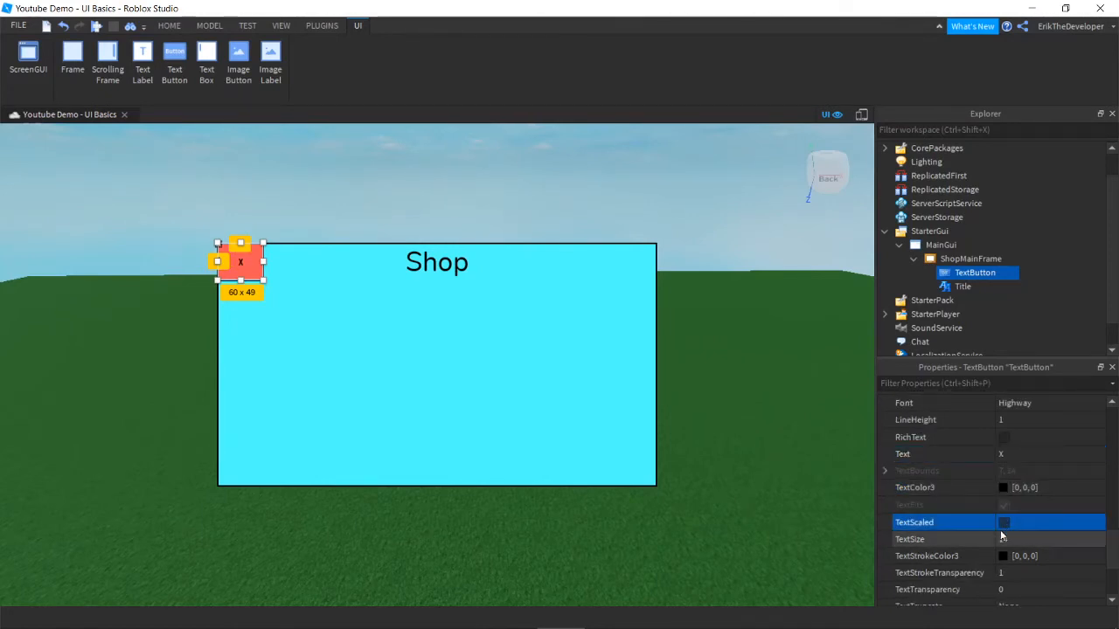
pyautogui.click(240, 256)
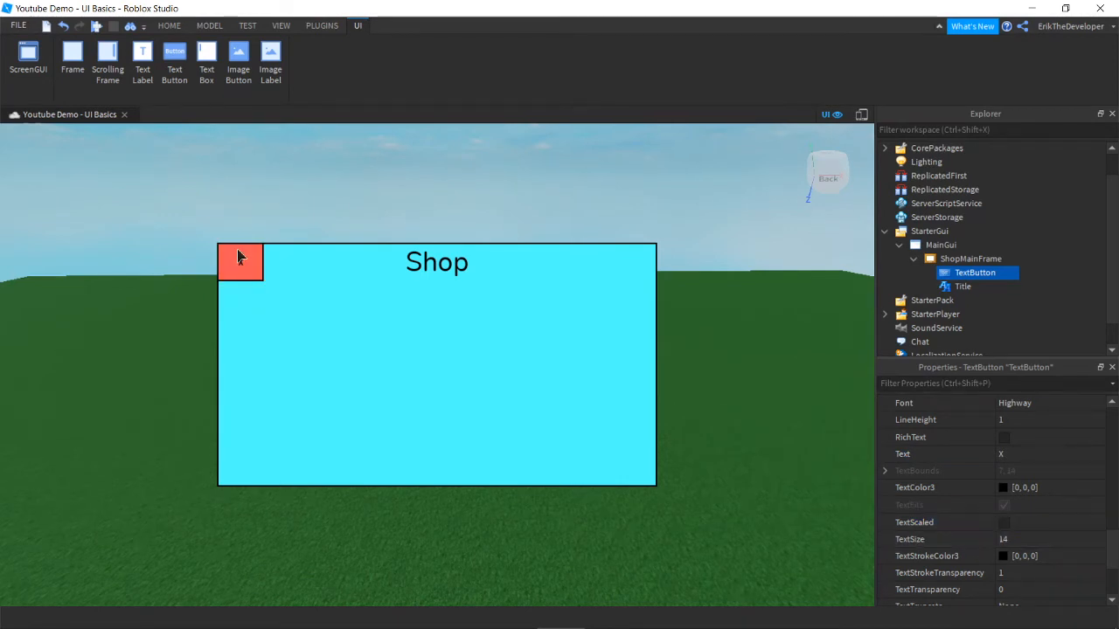
pyautogui.click(243, 271)
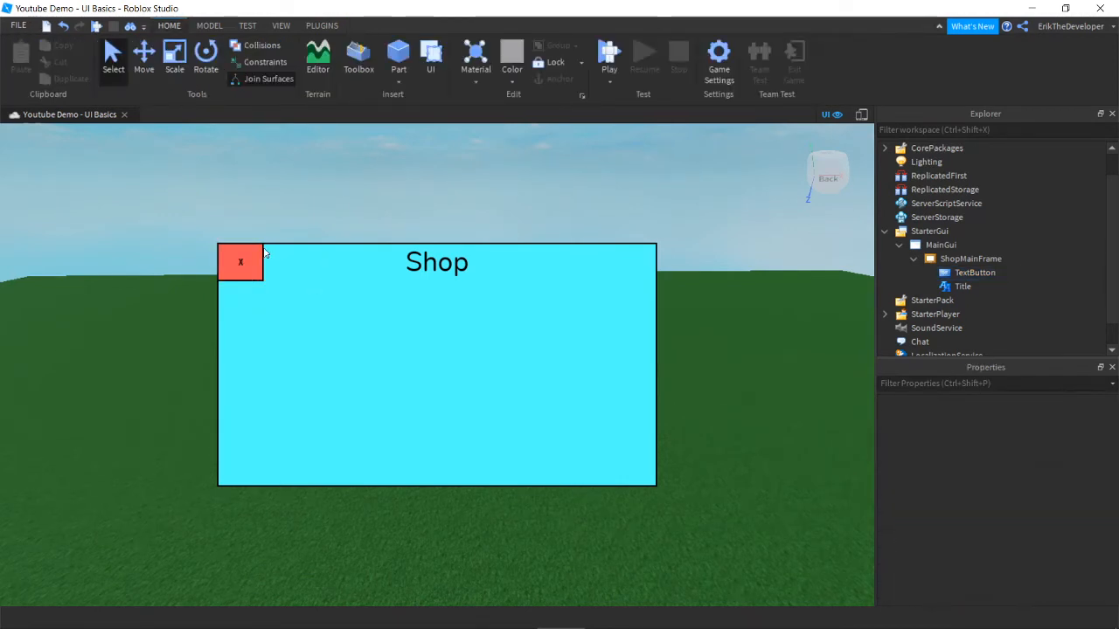
pyautogui.click(971, 272)
pyautogui.scroll(-10, 974, 448)
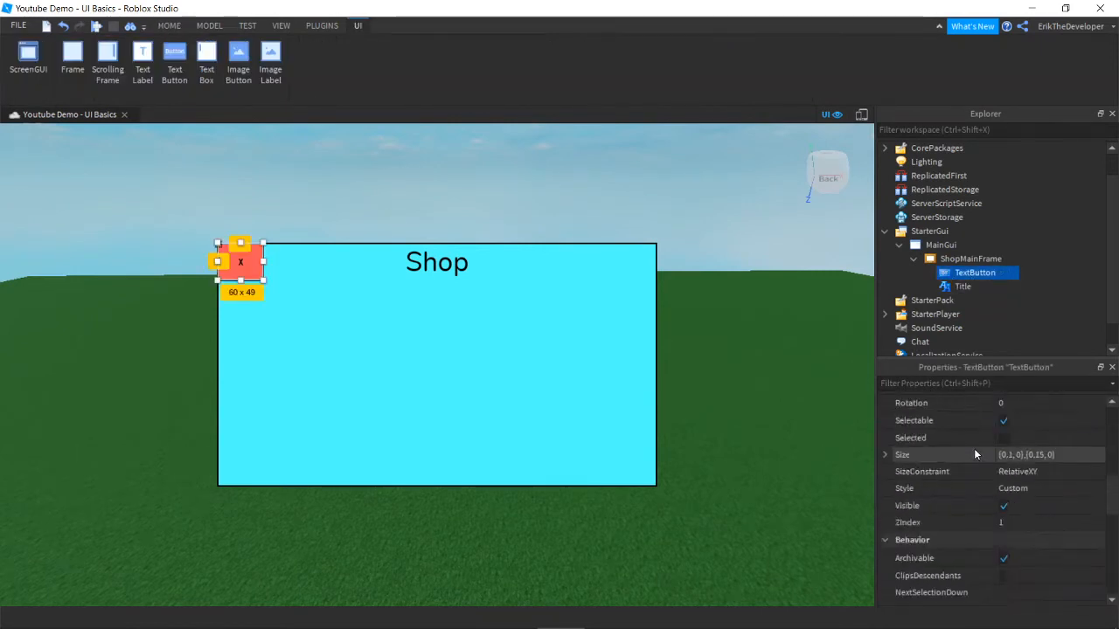
pyautogui.scroll(-2, 997, 502)
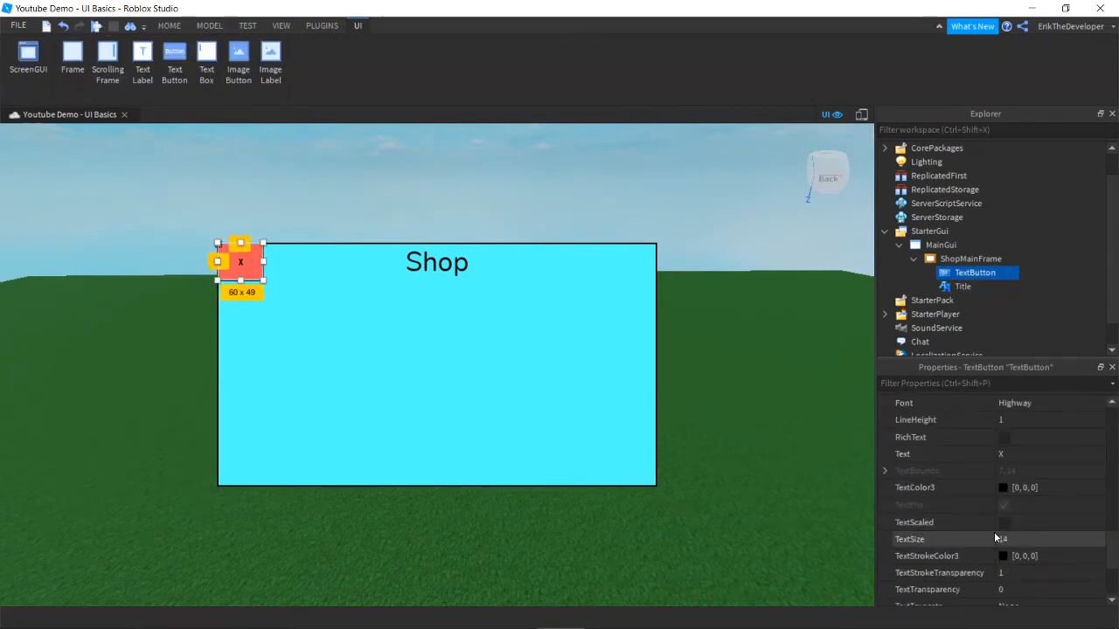
pyautogui.click(1021, 540)
pyautogui.write('100')
pyautogui.press('Return')
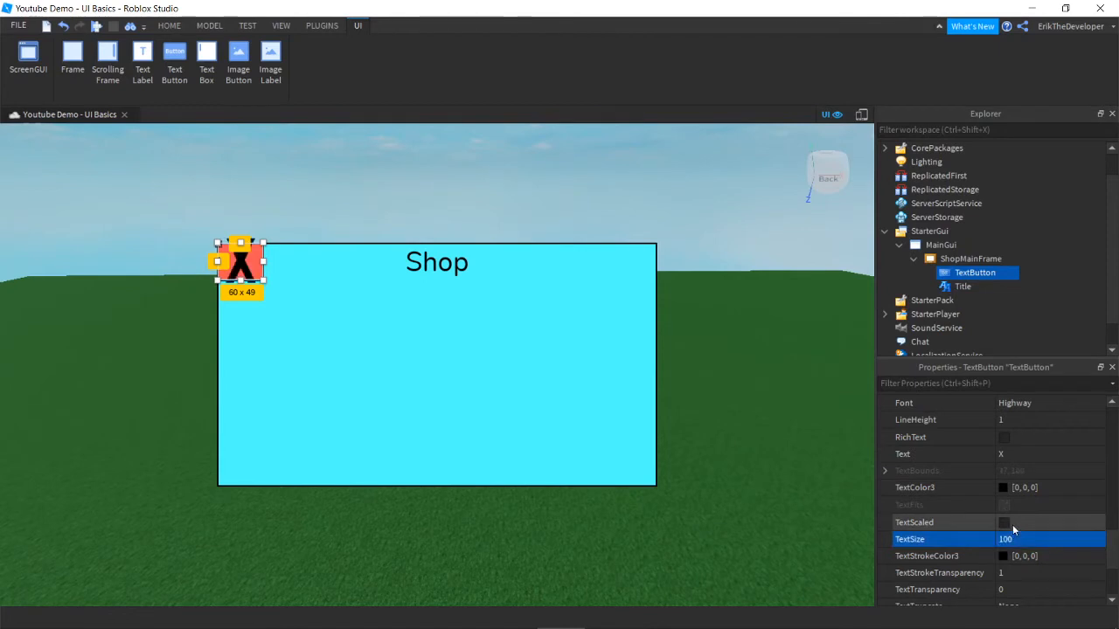
pyautogui.click(1013, 524)
pyautogui.click(1004, 523)
pyautogui.click(1023, 540)
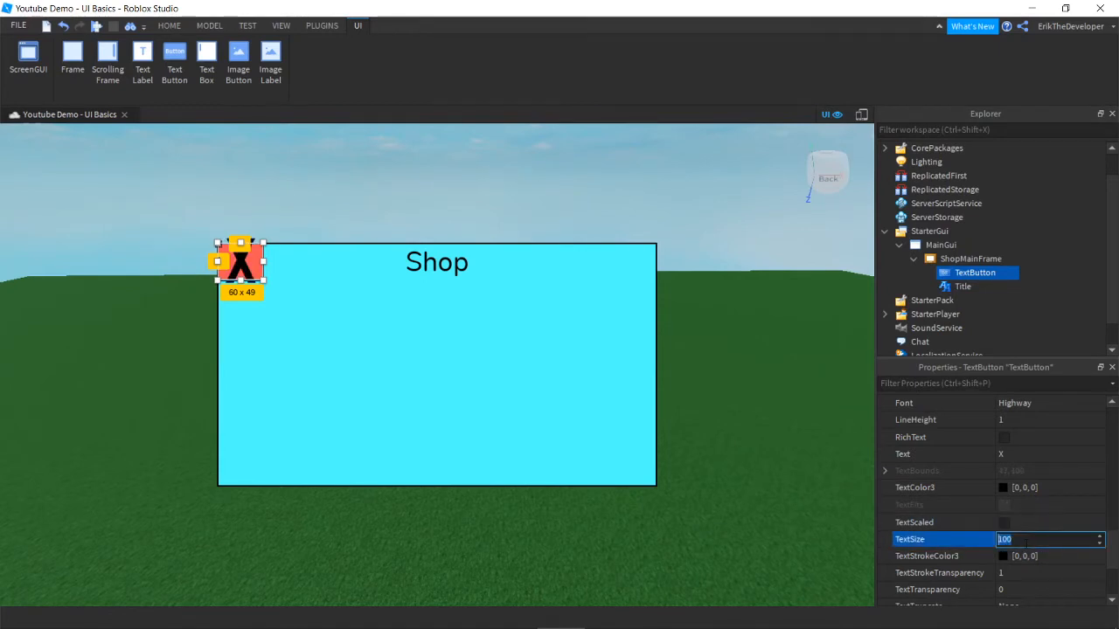
pyautogui.write('75')
pyautogui.press('Return')
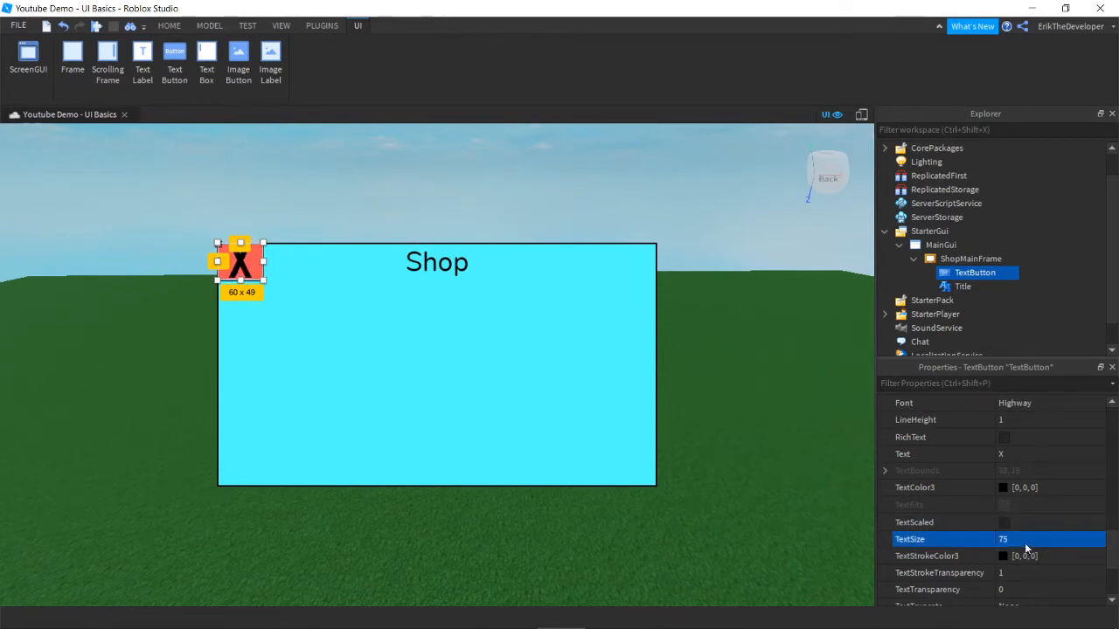
pyautogui.click(1026, 543)
pyautogui.write('50')
pyautogui.press('Return')
pyautogui.click(1003, 522)
pyautogui.click(862, 115)
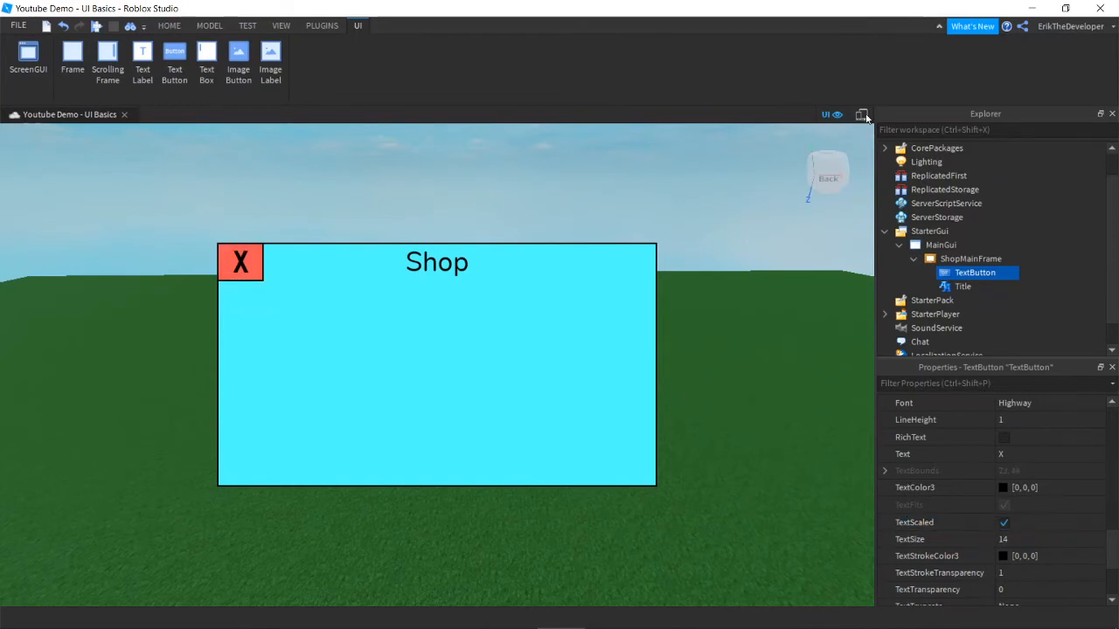
# Step: Toggle the iPhone 7 device emulator on and off, then select ShopMainFrame to view its properties
pyautogui.click(862, 115)
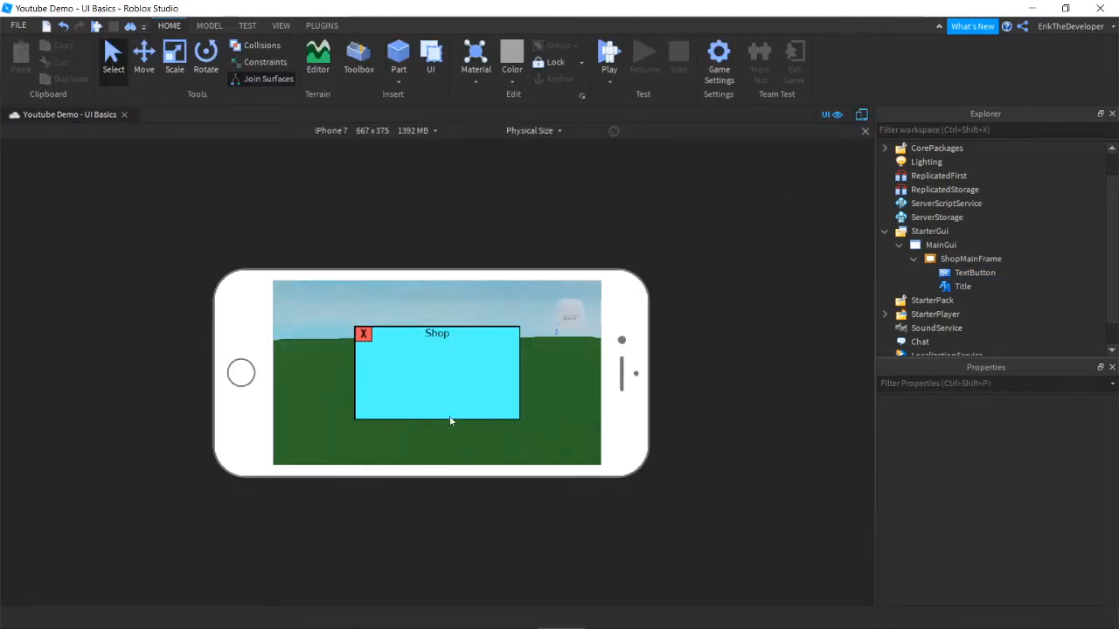
pyautogui.click(863, 115)
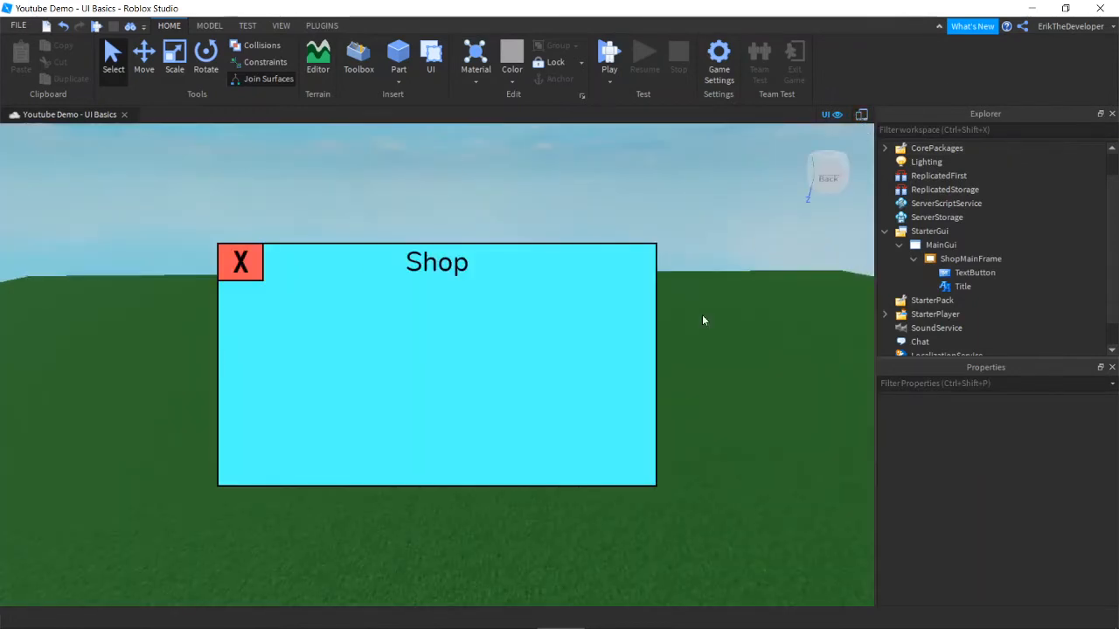
pyautogui.click(914, 259)
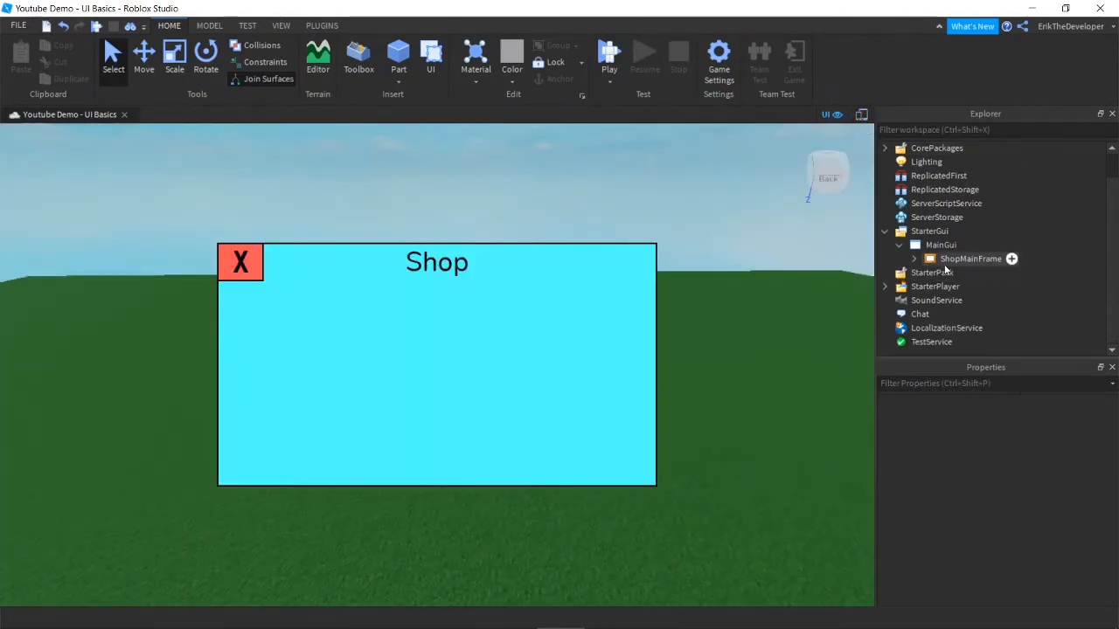
pyautogui.click(961, 259)
pyautogui.scroll(-8, 972, 521)
pyautogui.scroll(2, 1002, 551)
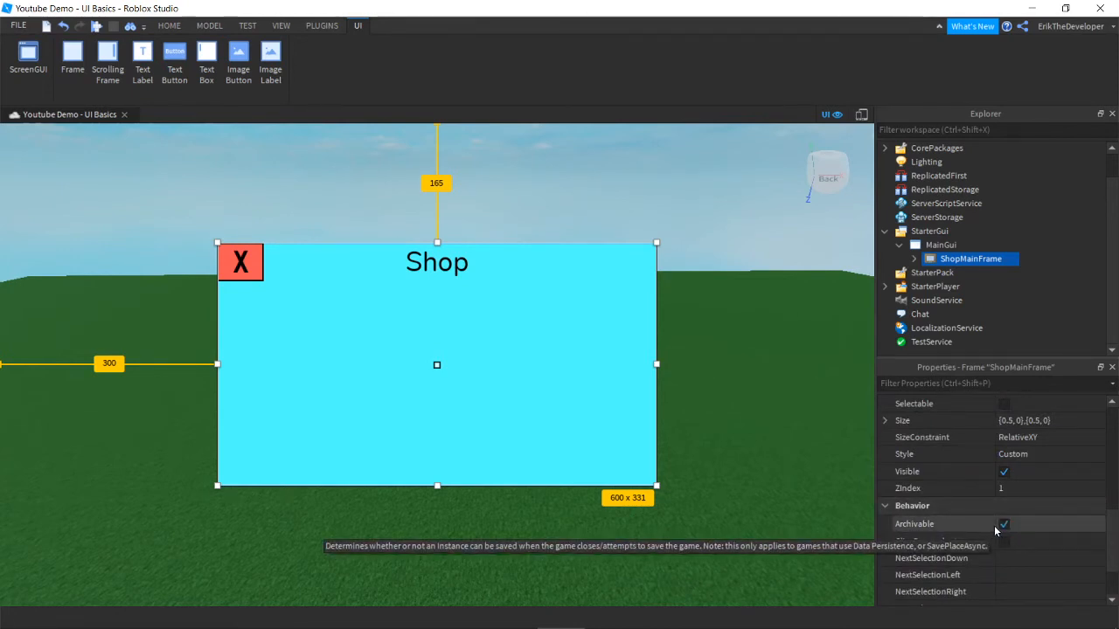
pyautogui.scroll(5, 994, 531)
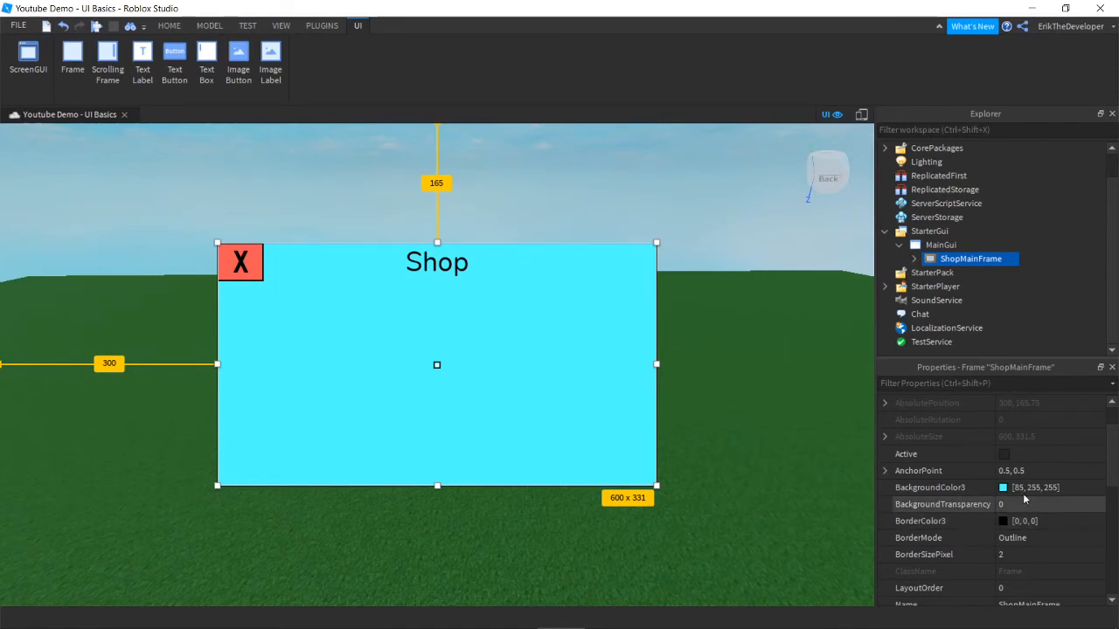
# Step: Switch to the Home tab and delete ShopMainFrame from MainGui
pyautogui.scroll(-5, 1025, 498)
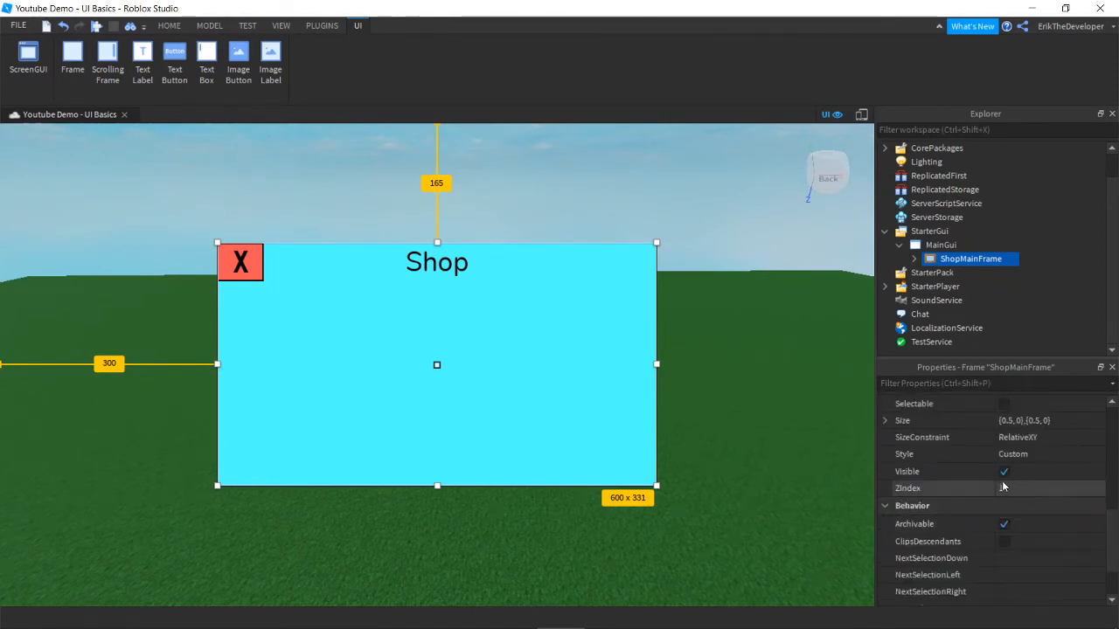
pyautogui.scroll(4, 996, 499)
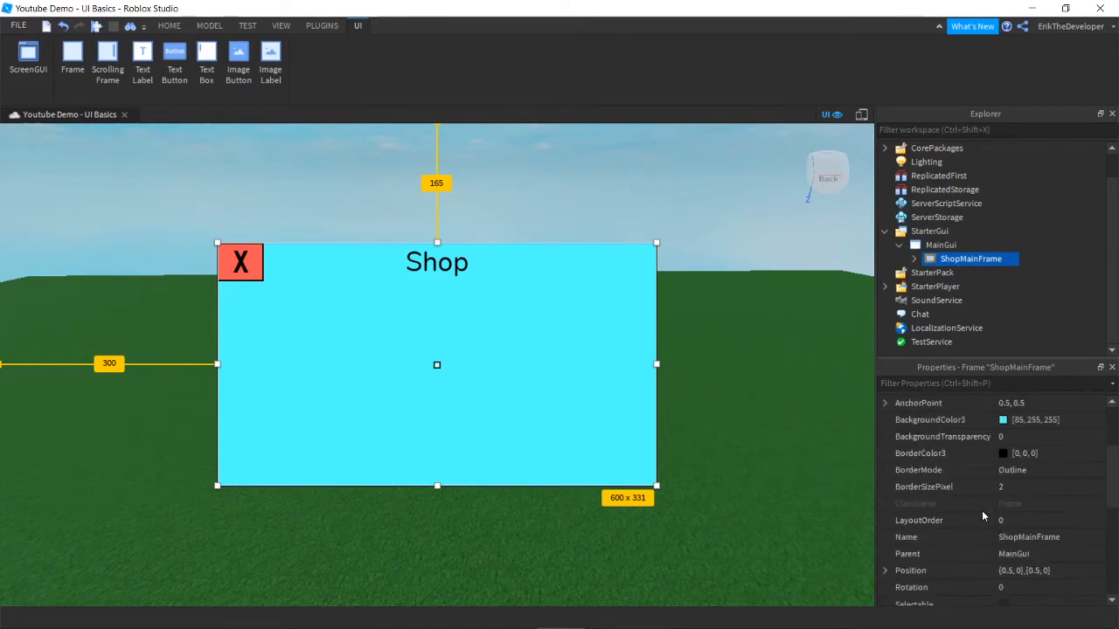
pyautogui.scroll(3, 975, 516)
pyautogui.scroll(-6, 927, 507)
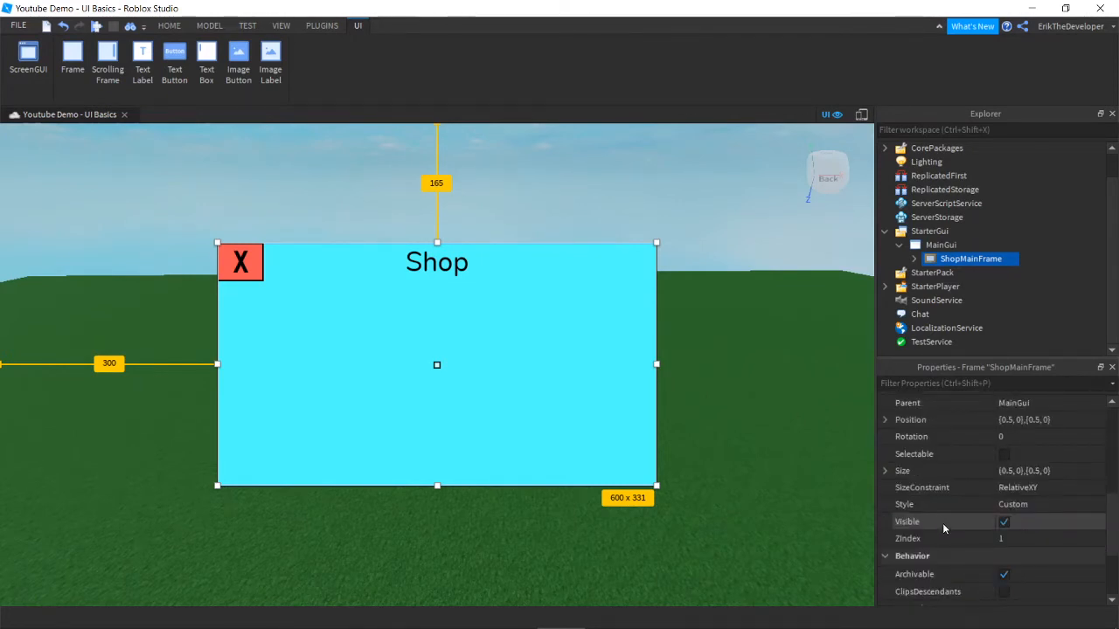
pyautogui.scroll(-4, 975, 506)
pyautogui.scroll(2, 1032, 471)
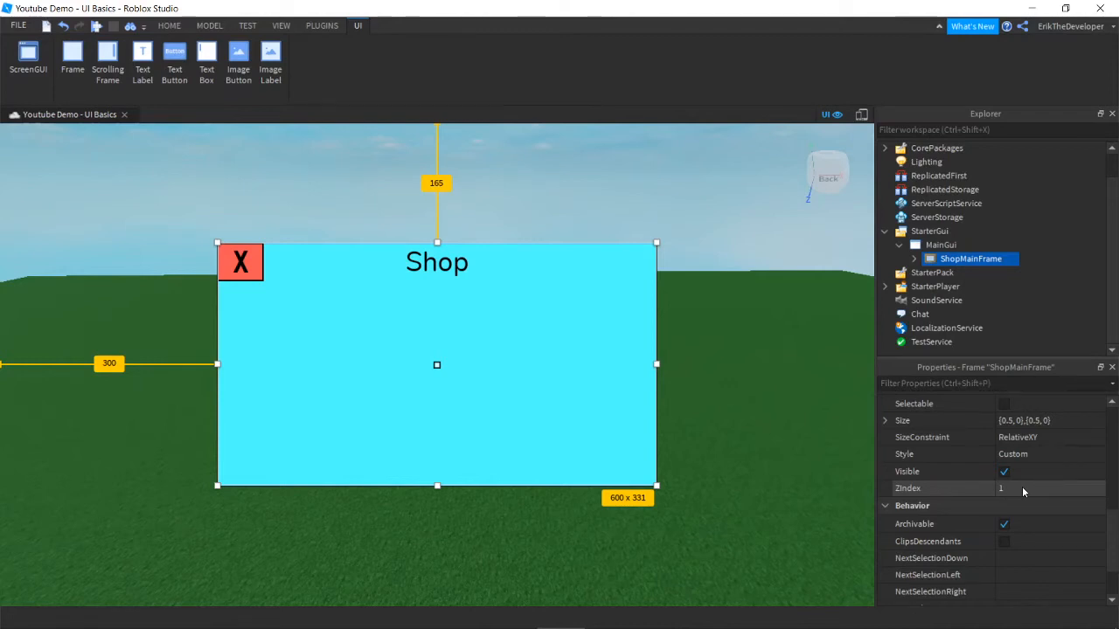
pyautogui.click(169, 26)
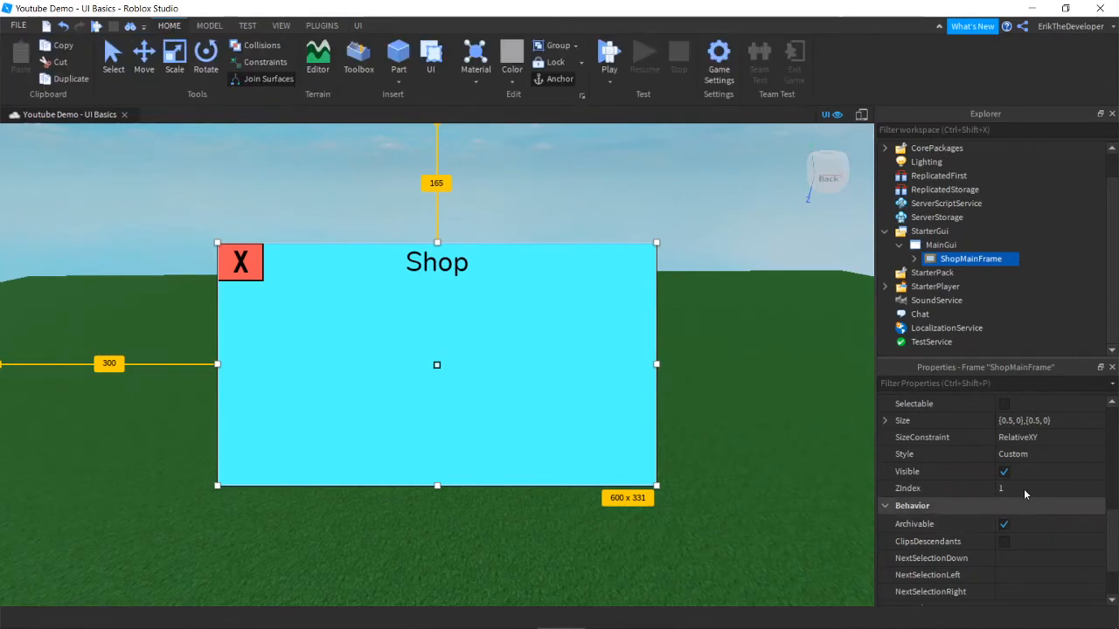
pyautogui.click(914, 260)
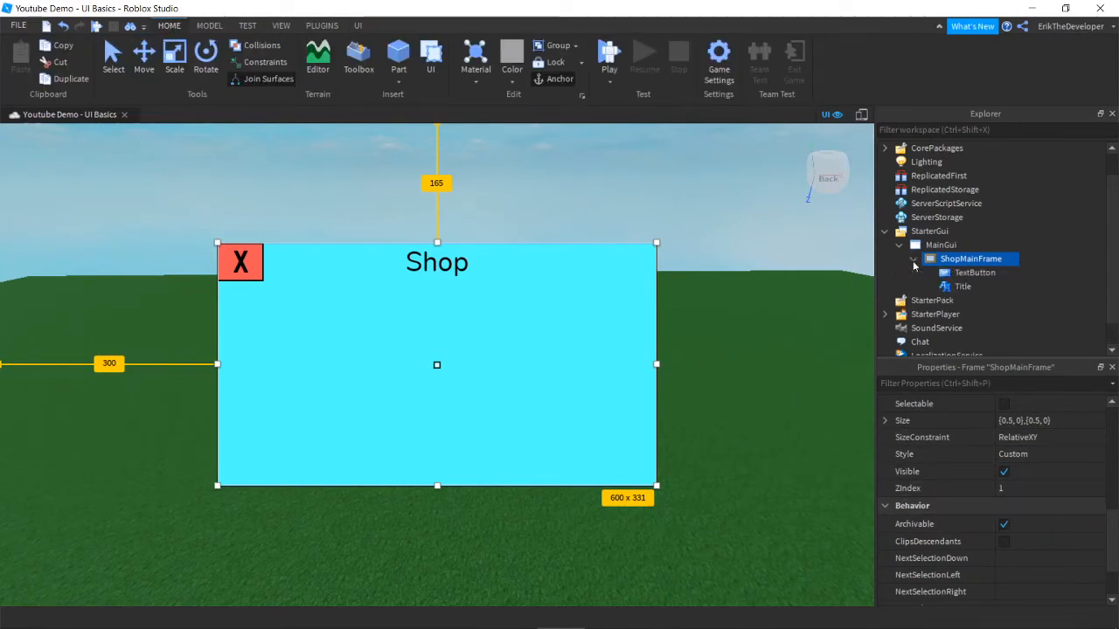
pyautogui.click(913, 260)
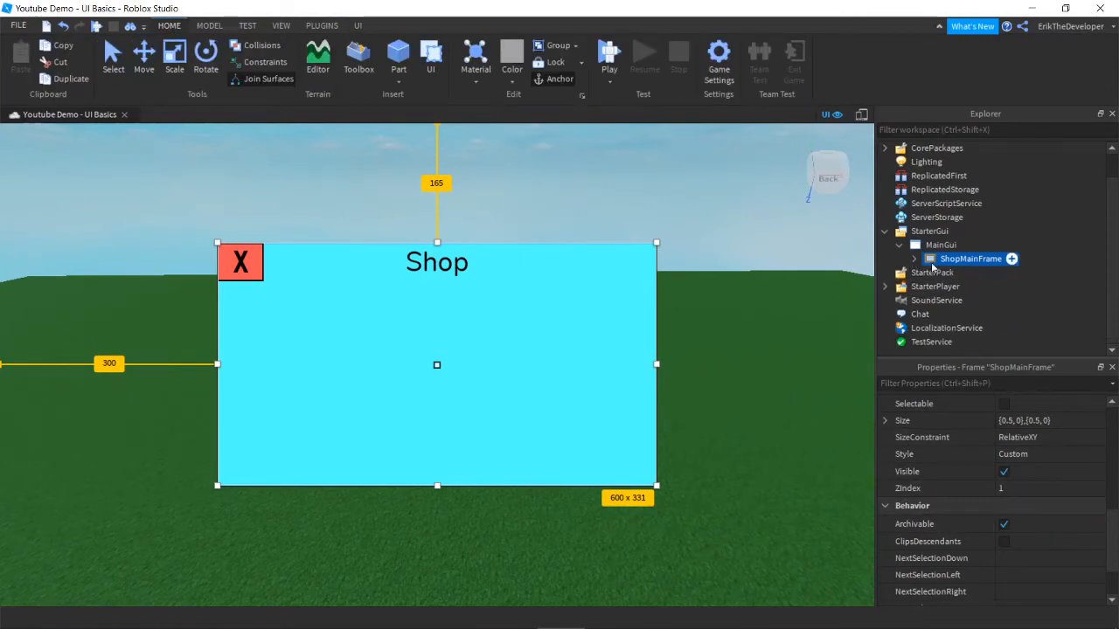
pyautogui.press('Delete')
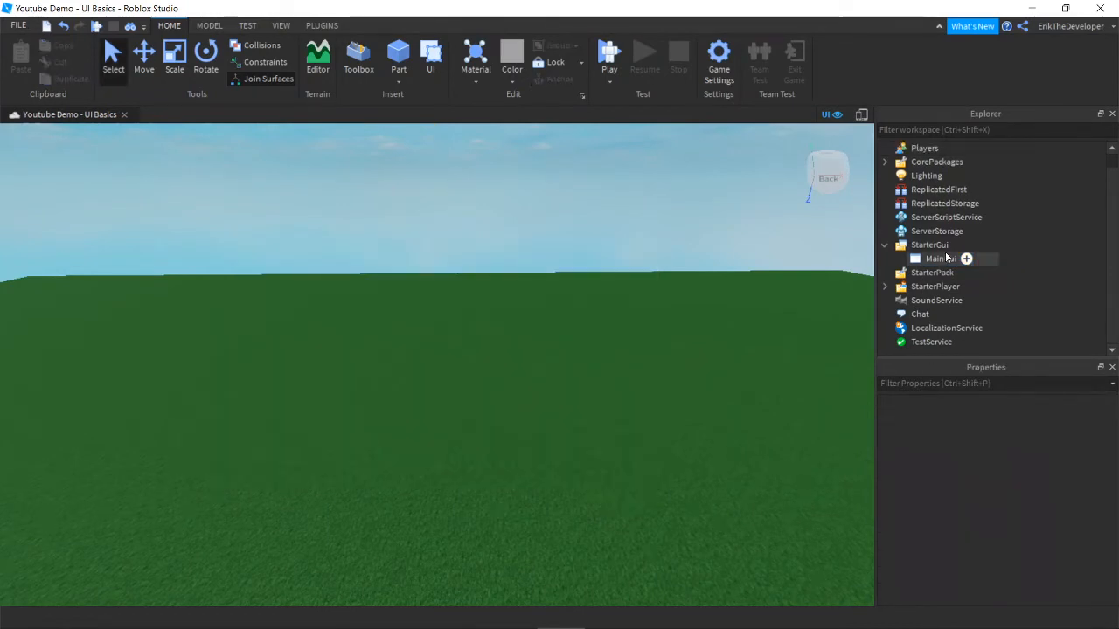
# Step: Insert two TextLabels into MainGui
pyautogui.click(950, 259)
pyautogui.click(966, 259)
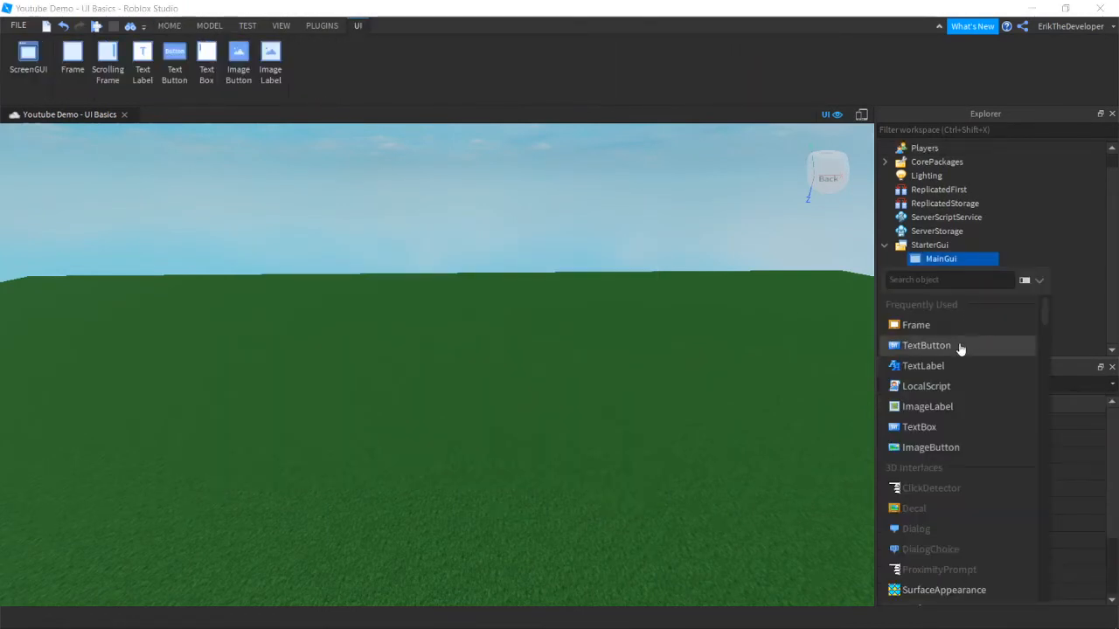
pyautogui.click(955, 368)
pyautogui.click(968, 259)
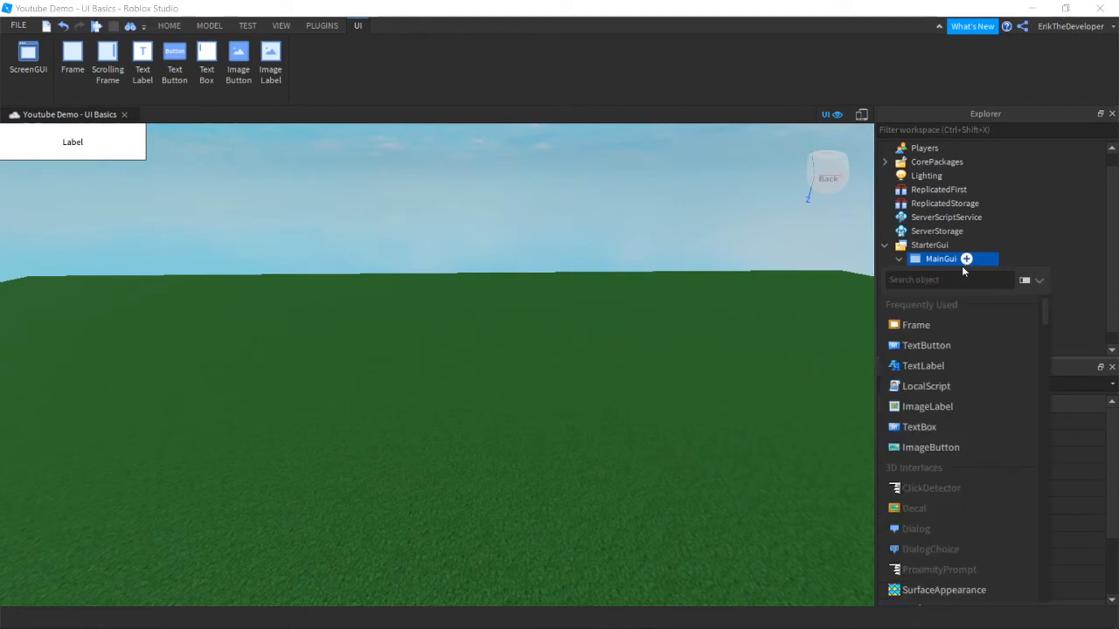
pyautogui.click(923, 365)
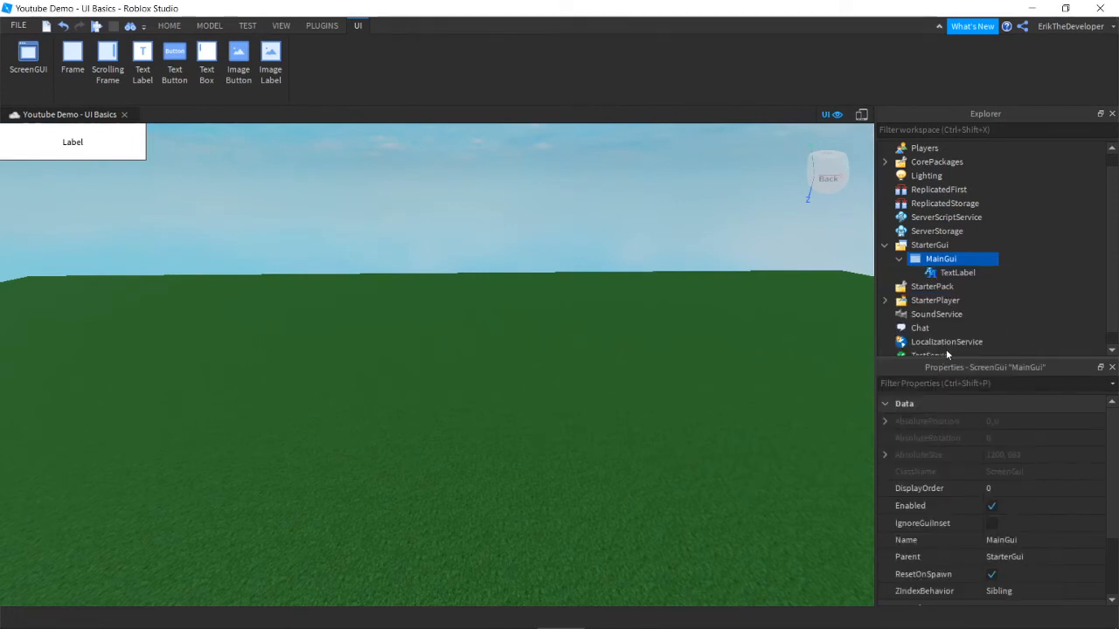
# Step: Rename the first TextLabel to Label1 and set its Text to '1'
pyautogui.rightClick(956, 276)
pyautogui.click(967, 95)
pyautogui.write('L')
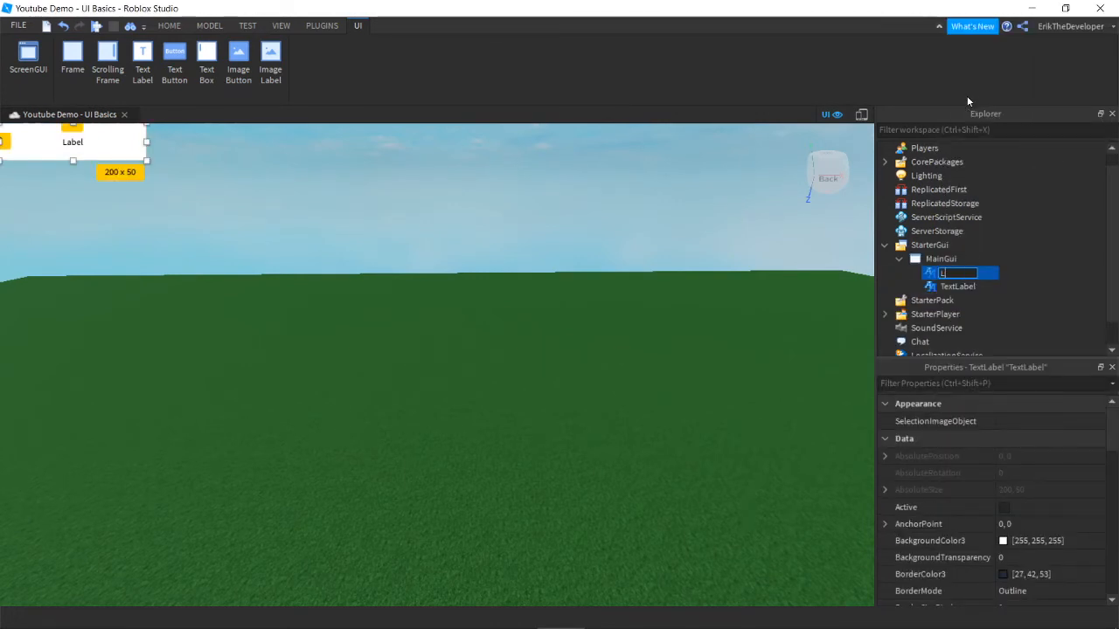
pyautogui.write('abel1')
pyautogui.press('Return')
pyautogui.scroll(-10, 1015, 482)
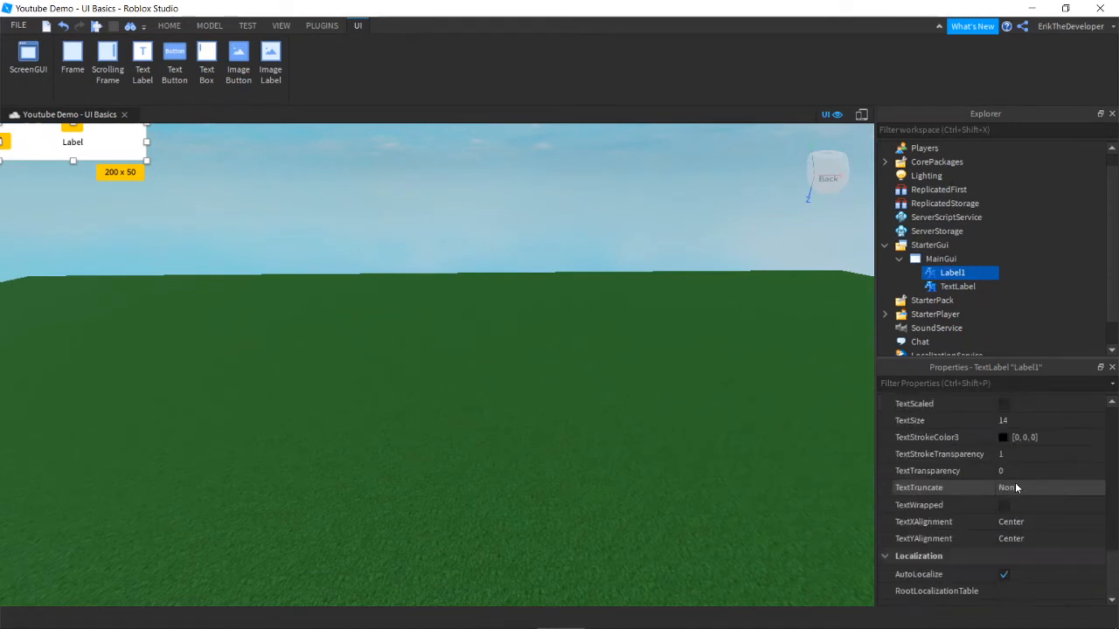
pyautogui.scroll(5, 1048, 466)
pyautogui.click(1046, 473)
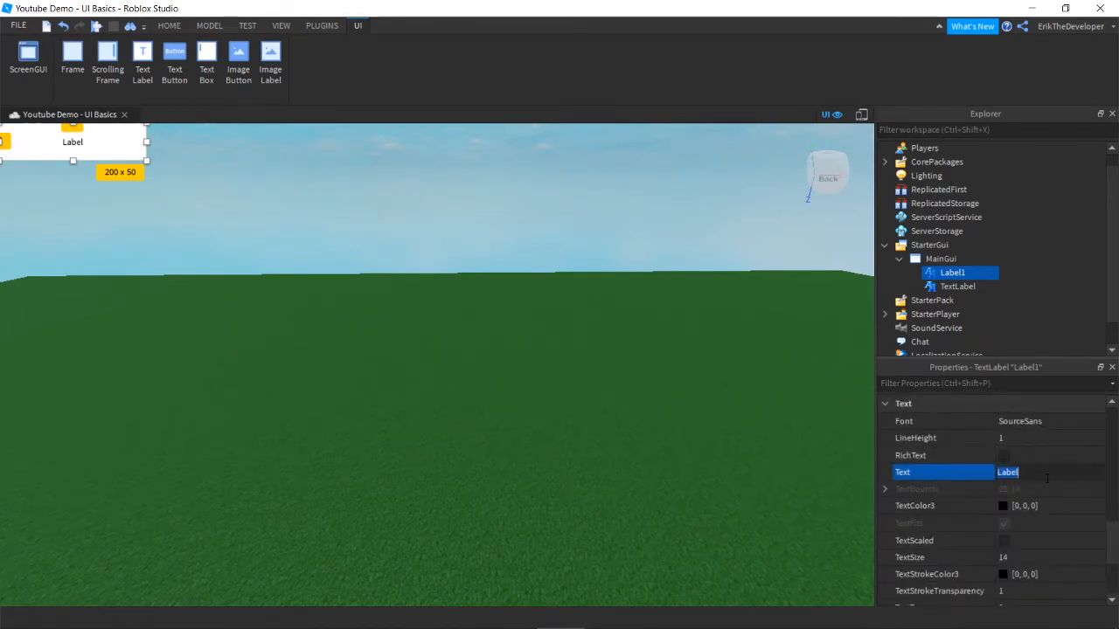
pyautogui.write('1')
pyautogui.press('Return')
pyautogui.scroll(-2, 1046, 477)
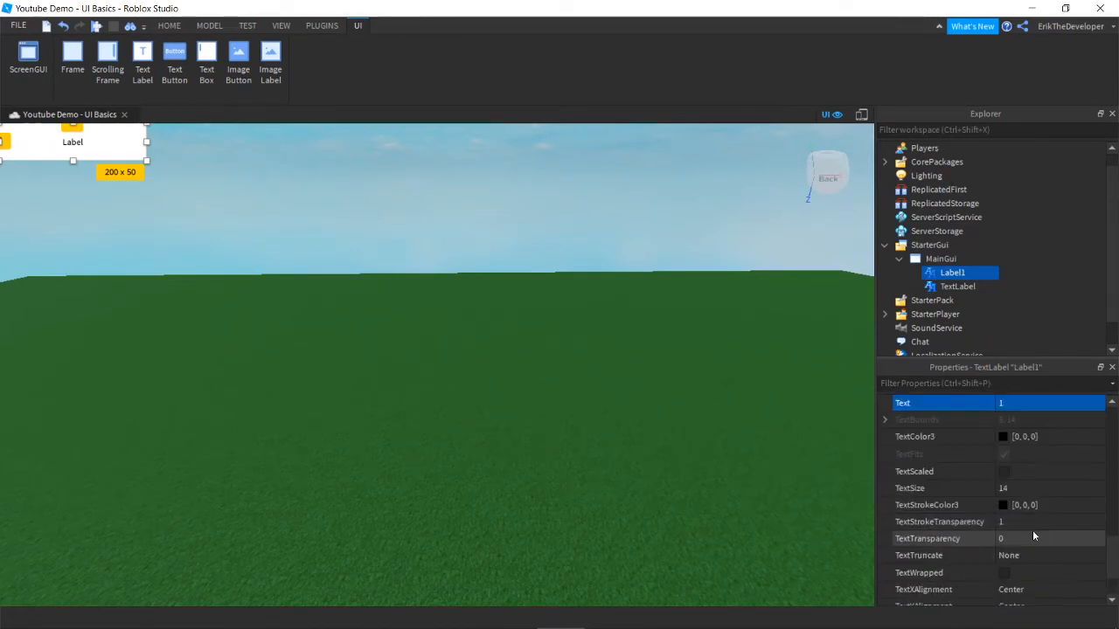
pyautogui.click(1003, 472)
# Step: Rename the second TextLabel to Label2, set its Text to '2' and turn on TextScaled
pyautogui.rightClick(949, 286)
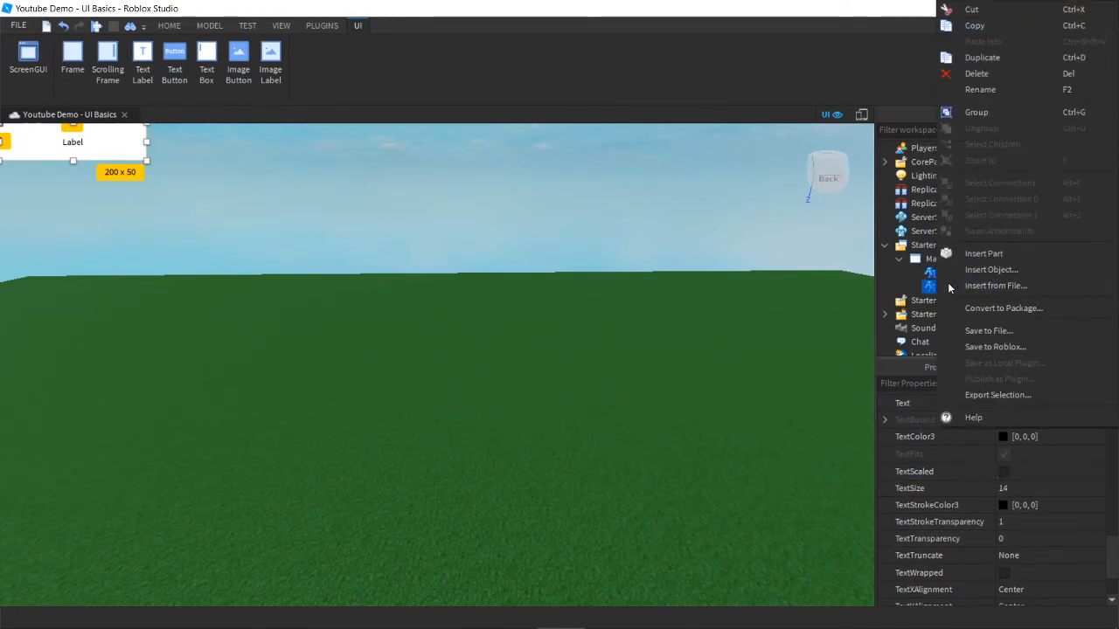
pyautogui.click(982, 93)
pyautogui.write('La')
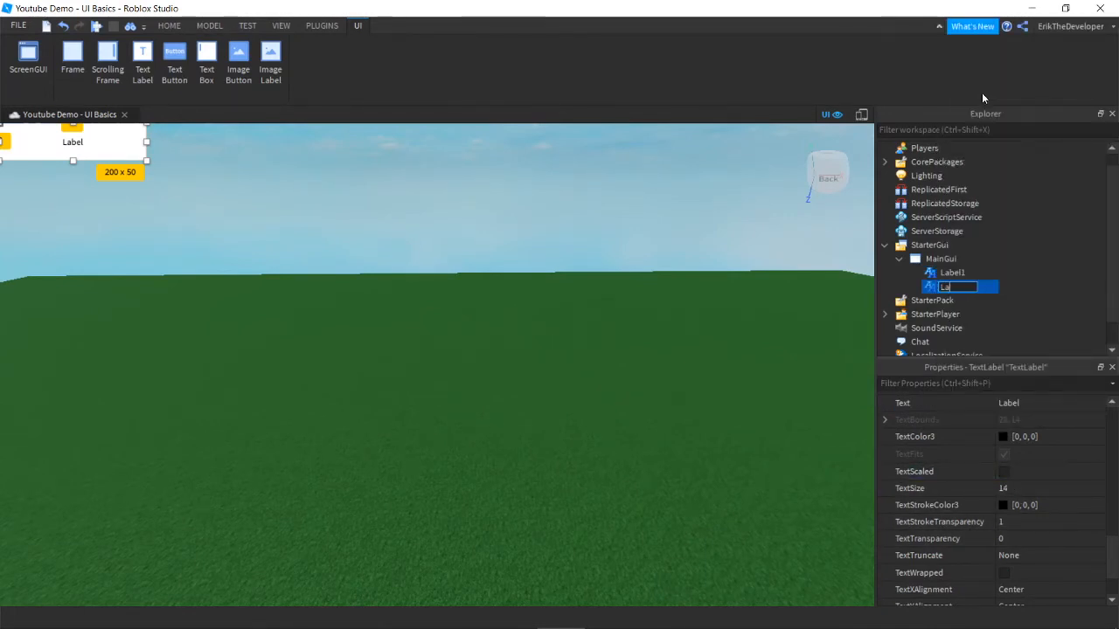
pyautogui.write('bel2')
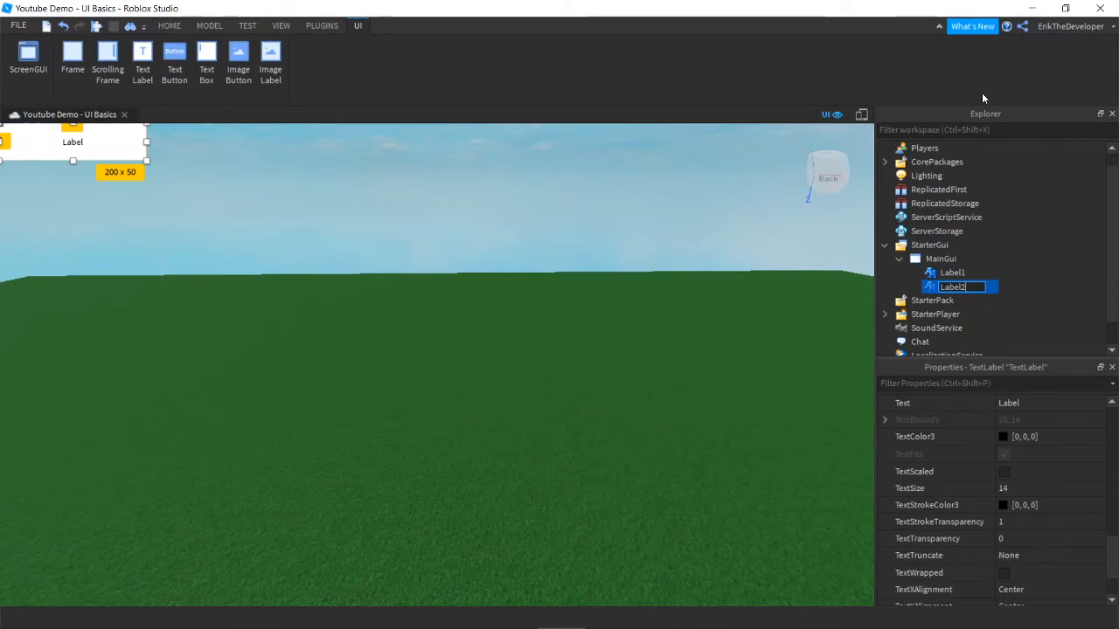
pyautogui.press('Return')
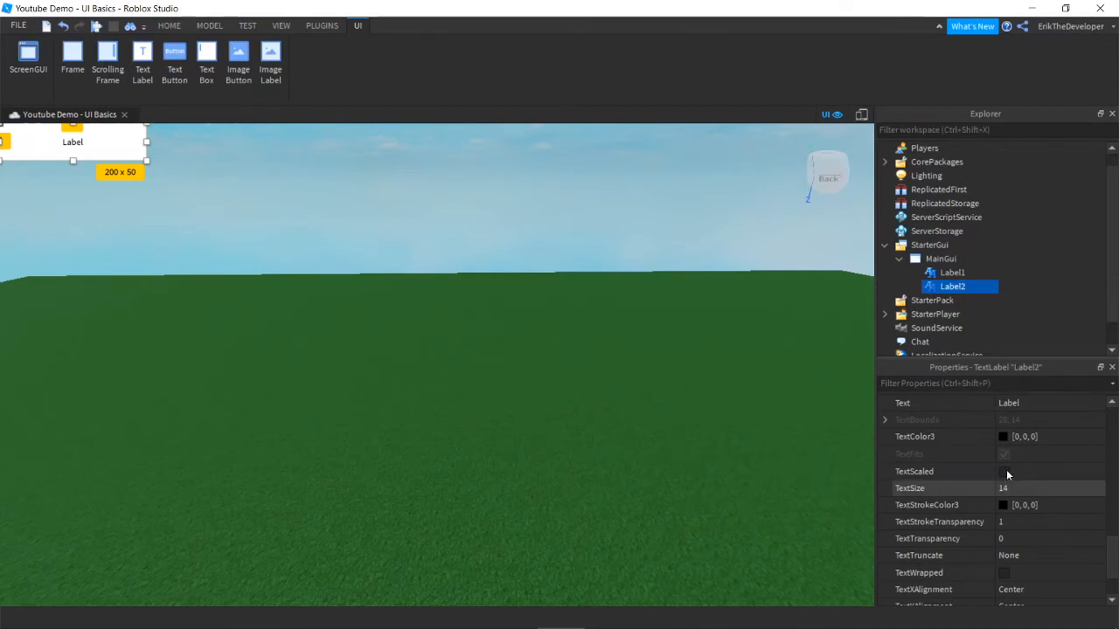
pyautogui.scroll(2, 1022, 482)
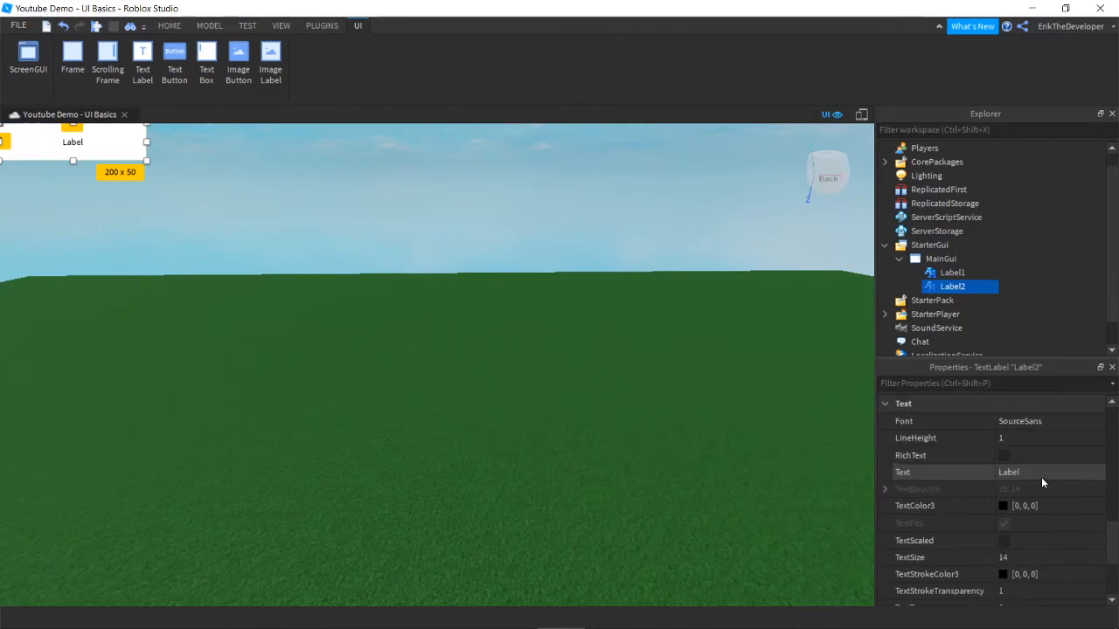
pyautogui.click(1041, 475)
pyautogui.write('2')
pyautogui.press('Return')
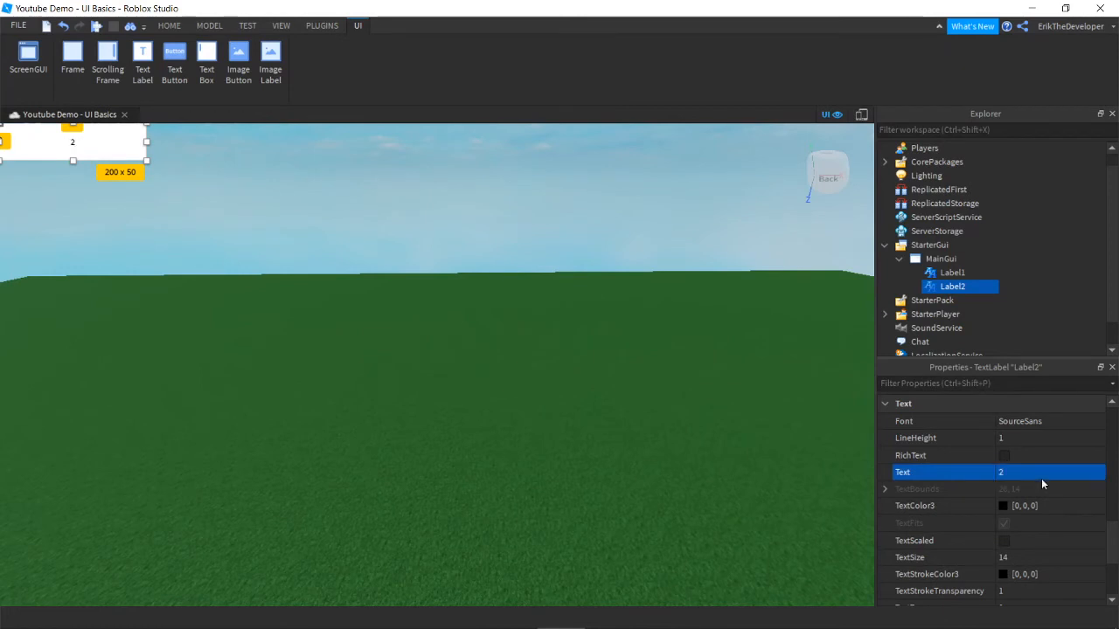
pyautogui.click(1002, 542)
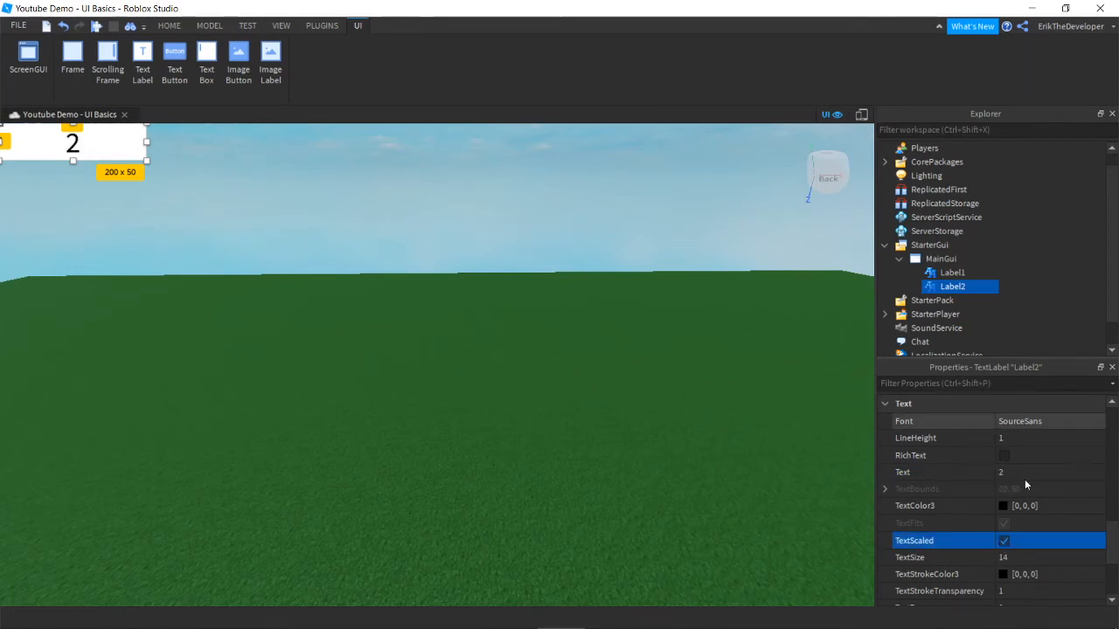
pyautogui.scroll(5, 1011, 507)
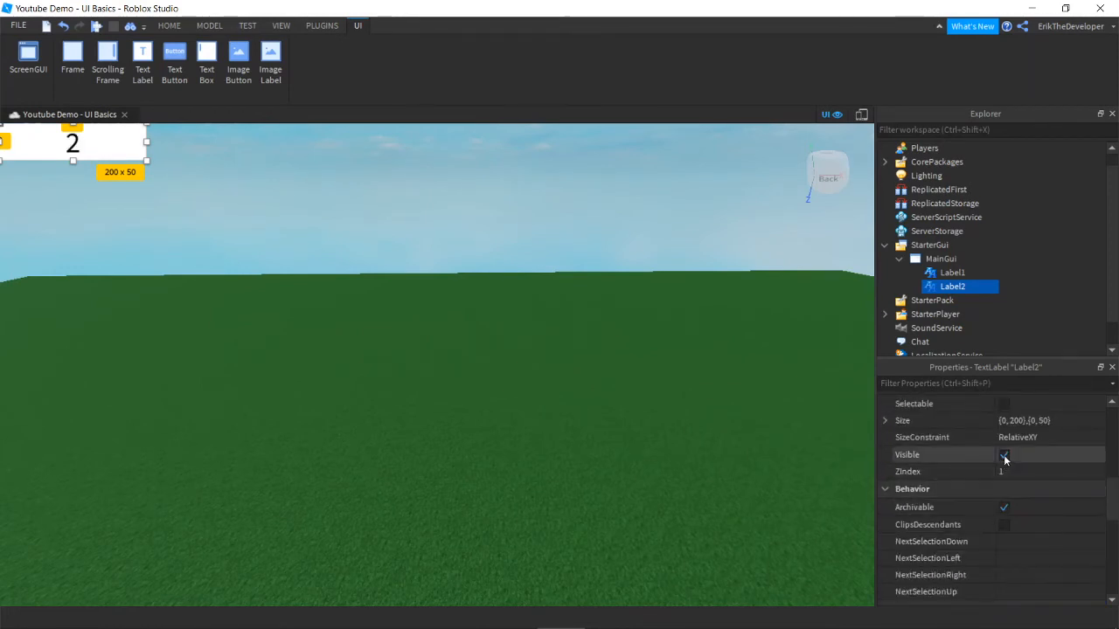
pyautogui.click(1002, 456)
pyautogui.click(592, 199)
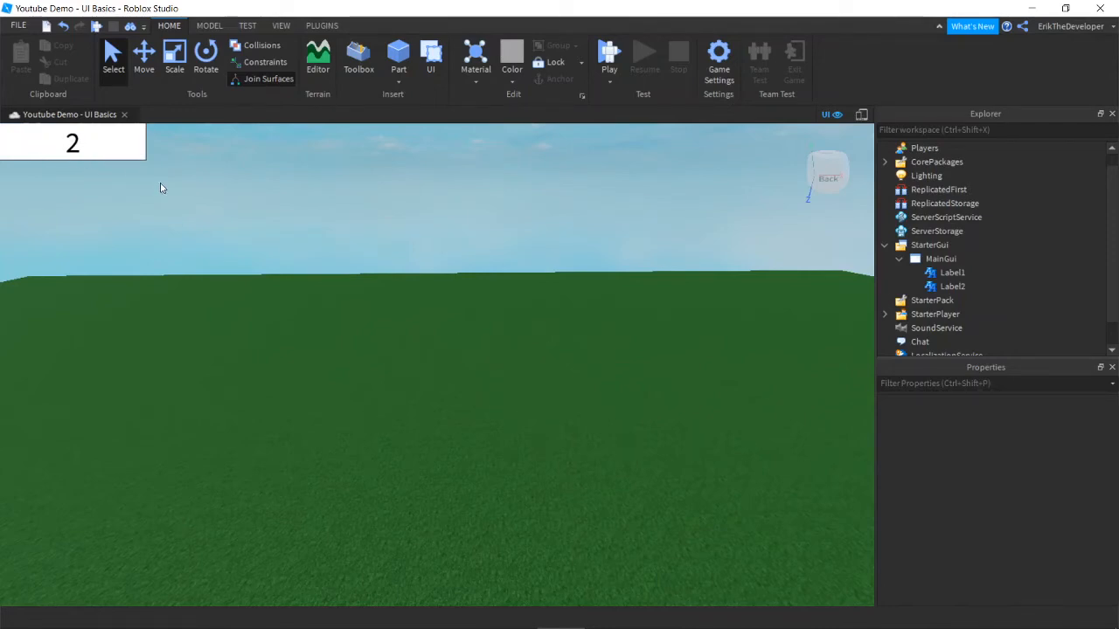
# Step: Duplicate the part with Ctrl+D and slide the copy along the blue axis
pyautogui.moveTo(395, 383); pyautogui.dragTo(395, 384, button='right')
pyautogui.press('w')
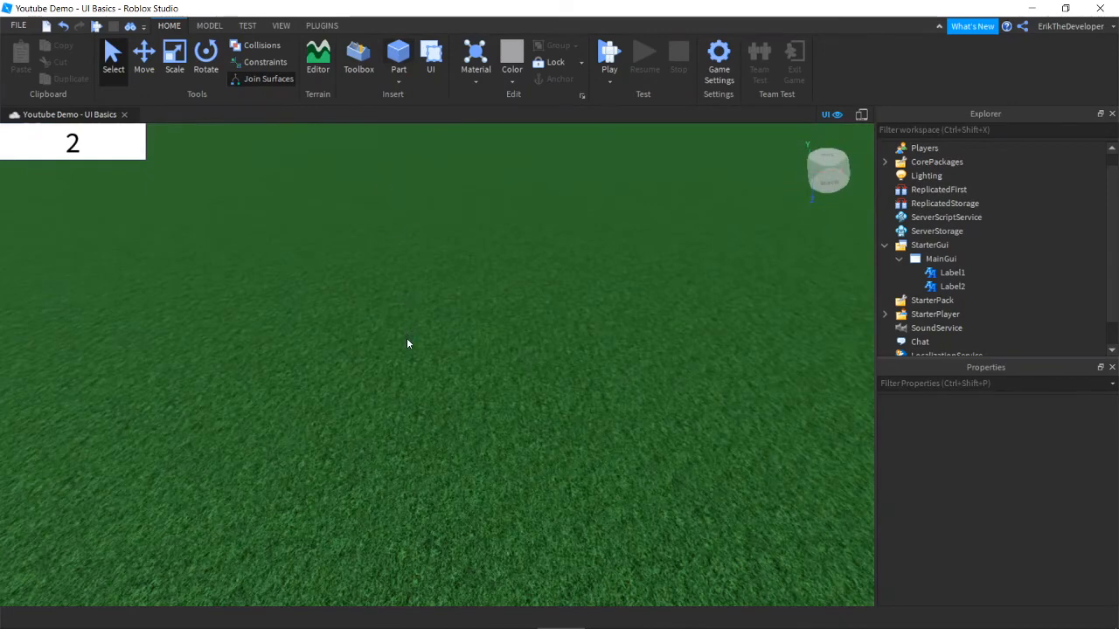
pyautogui.scroll(5, 408, 342)
pyautogui.moveTo(407, 343); pyautogui.dragTo(407, 342, button='right')
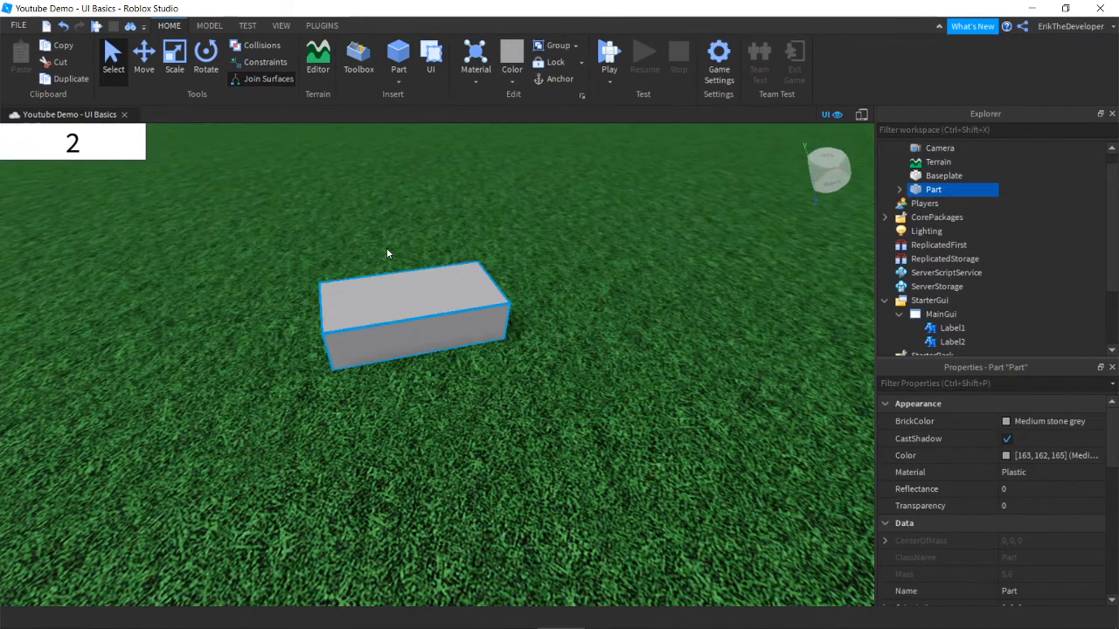
pyautogui.scroll(-2, 627, 170)
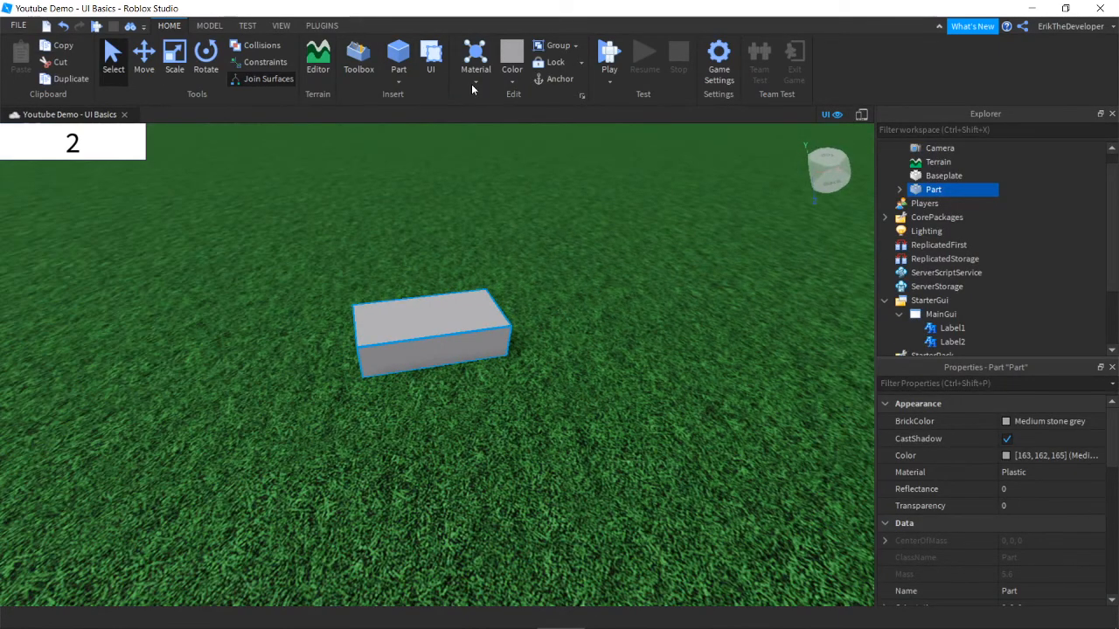
pyautogui.click(147, 53)
pyautogui.moveTo(385, 319); pyautogui.dragTo(420, 324, button='right')
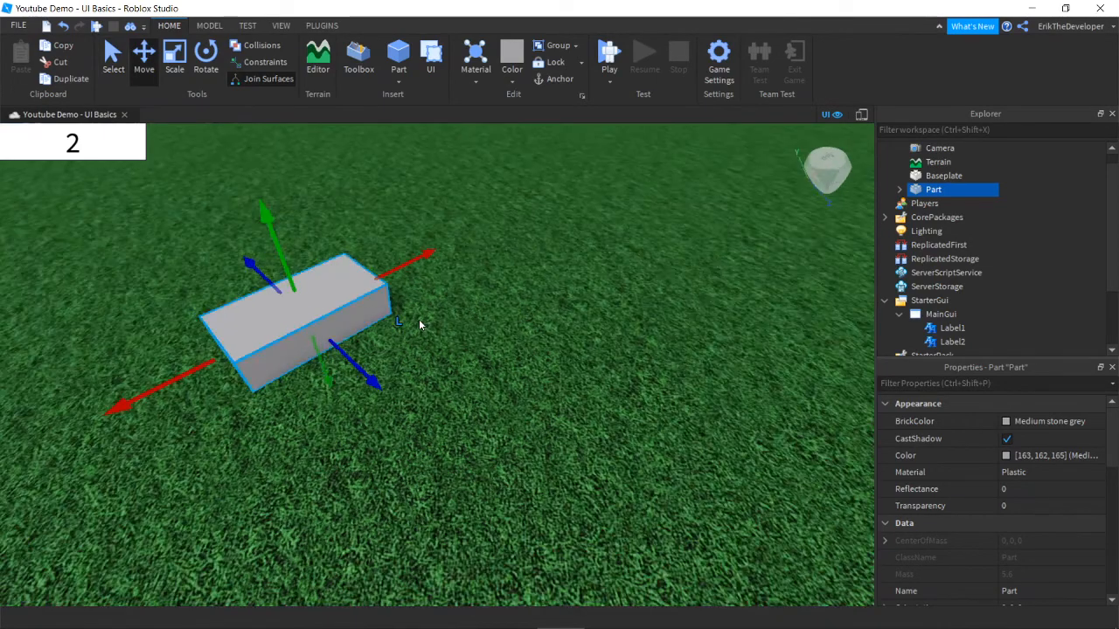
pyautogui.scroll(-3, 420, 328)
pyautogui.hotkey('ctrl', 'd')
pyautogui.moveTo(390, 366); pyautogui.dragTo(385, 361)
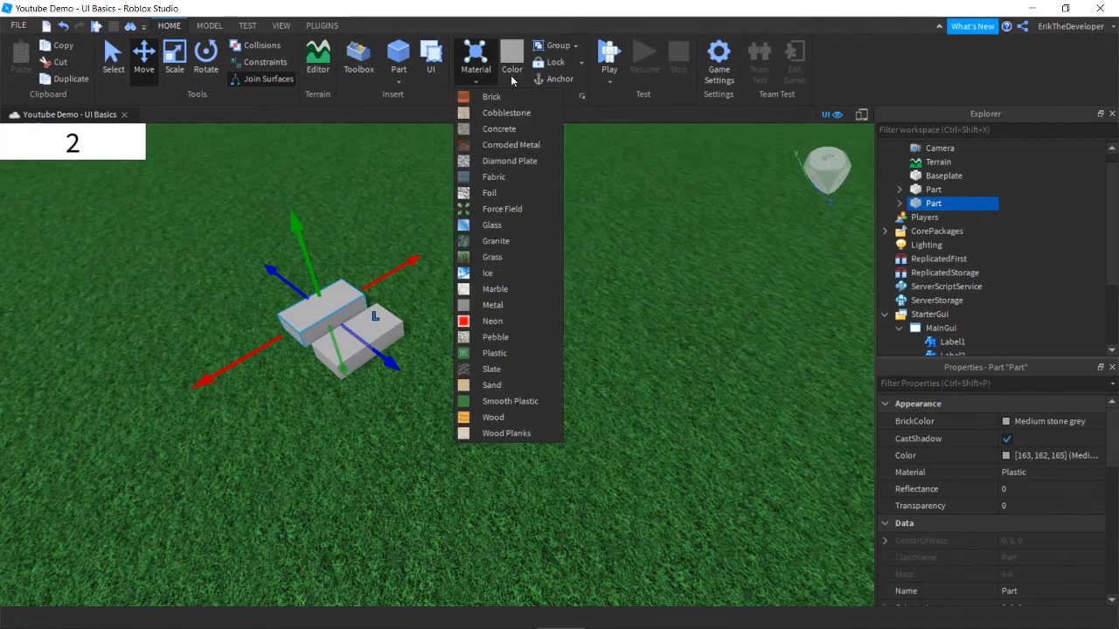
# Step: Colour the copied part Really blue and slide it into place
pyautogui.click(512, 72)
pyautogui.click(675, 138)
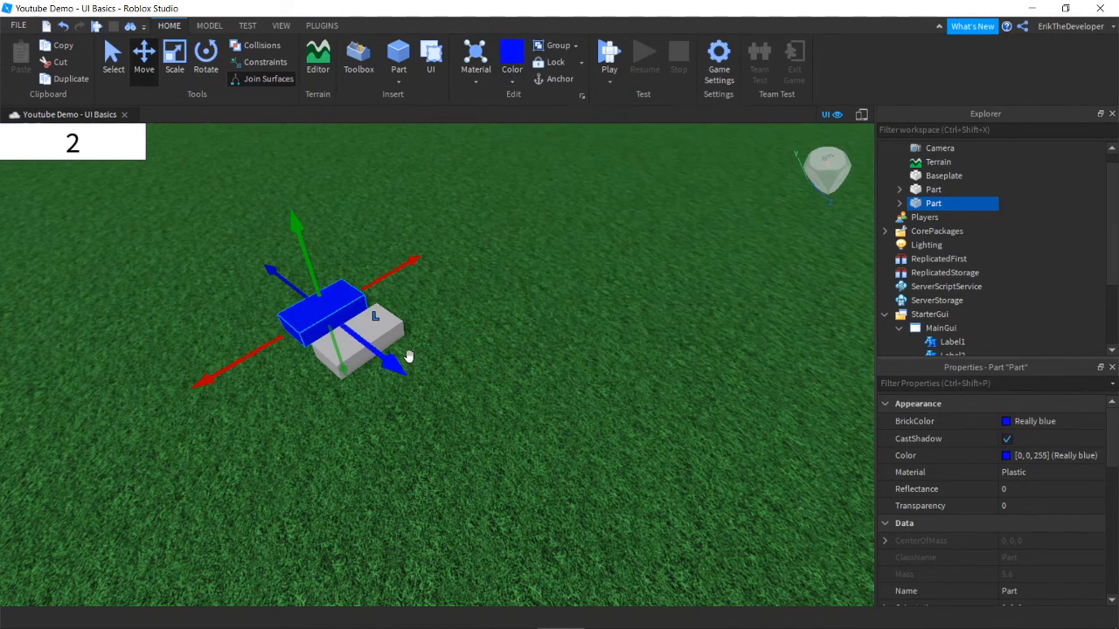
pyautogui.moveTo(405, 358); pyautogui.dragTo(456, 393)
pyautogui.click(507, 390)
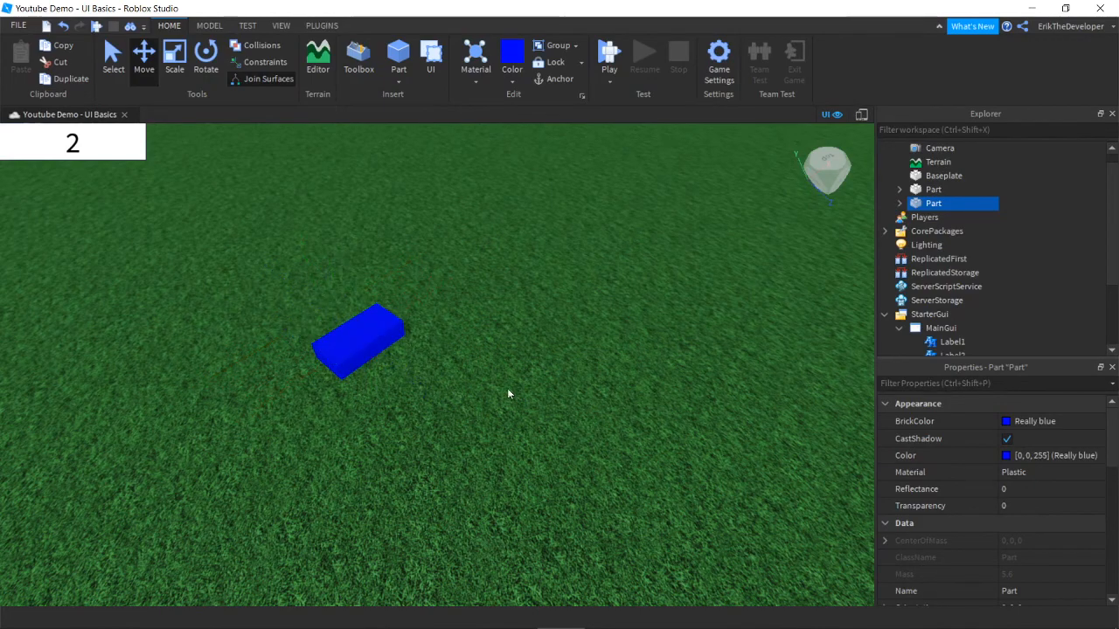
# Step: Slide the grey part so it partly overlaps the blue one
pyautogui.scroll(4, 516, 391)
pyautogui.scroll(-2, 516, 391)
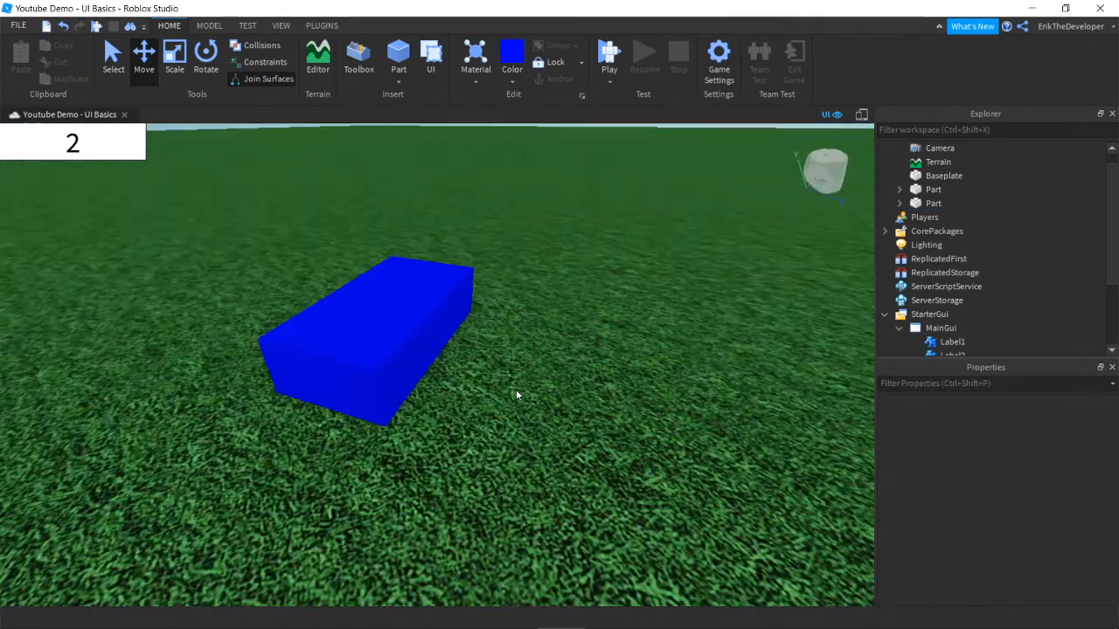
pyautogui.scroll(-4, 516, 393)
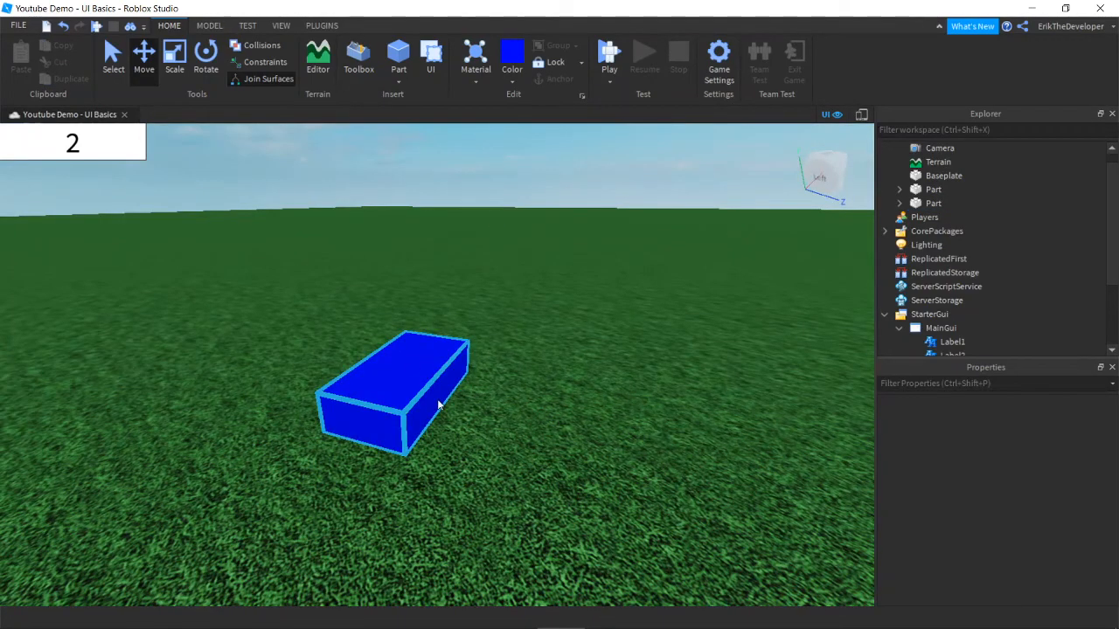
pyautogui.click(439, 405)
pyautogui.moveTo(495, 404); pyautogui.dragTo(410, 393)
# Step: Color the grey part red and slide it through the blue part so they overlap
pyautogui.click(514, 81)
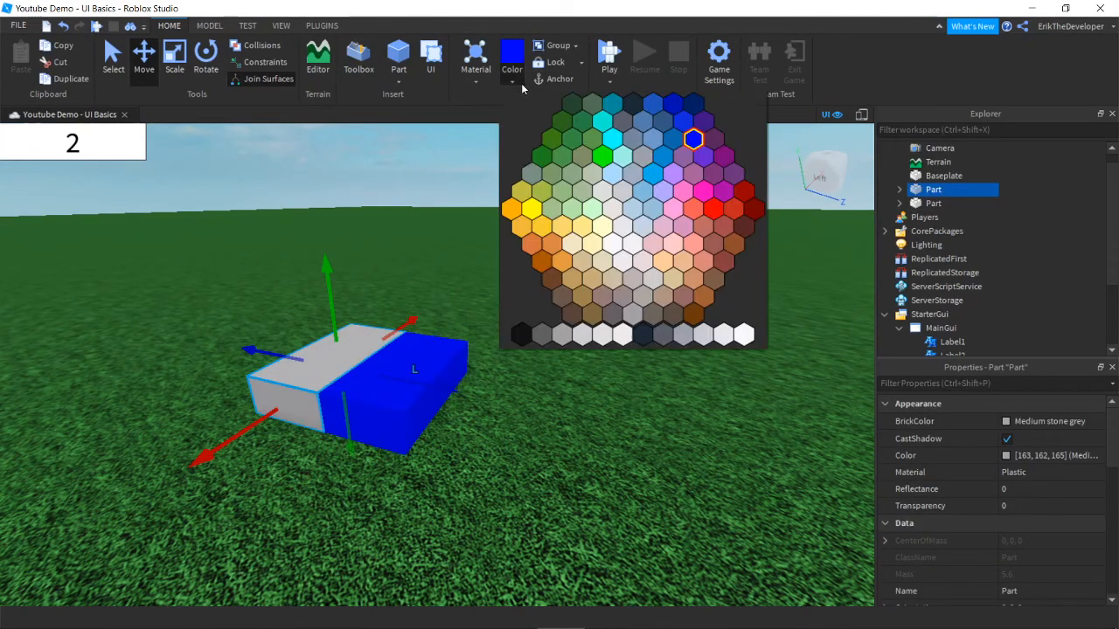
pyautogui.click(714, 212)
pyautogui.moveTo(462, 398); pyautogui.dragTo(530, 415)
pyautogui.moveTo(530, 415); pyautogui.dragTo(511, 420, button='right')
pyautogui.scroll(-2, 510, 419)
pyautogui.click(492, 416)
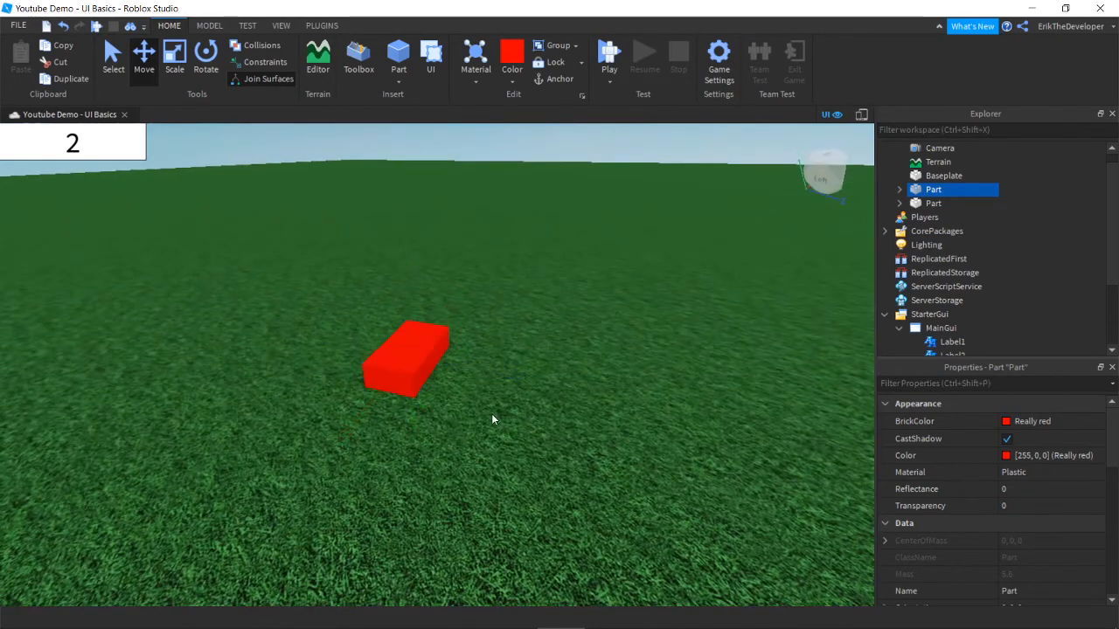
pyautogui.scroll(4, 503, 406)
# Step: Shift the blue part partly out of the red one, watch the faces z-fight, then delete it
pyautogui.click(517, 393)
pyautogui.moveTo(689, 438); pyautogui.dragTo(638, 423)
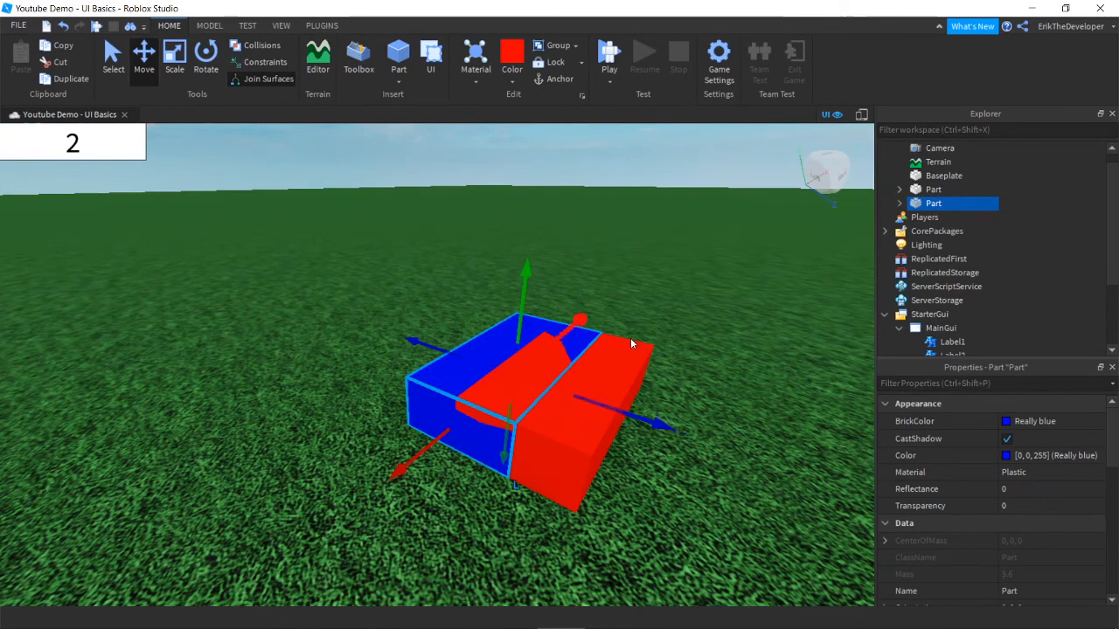
pyautogui.moveTo(630, 338); pyautogui.dragTo(633, 380, button='right')
pyautogui.click(605, 444)
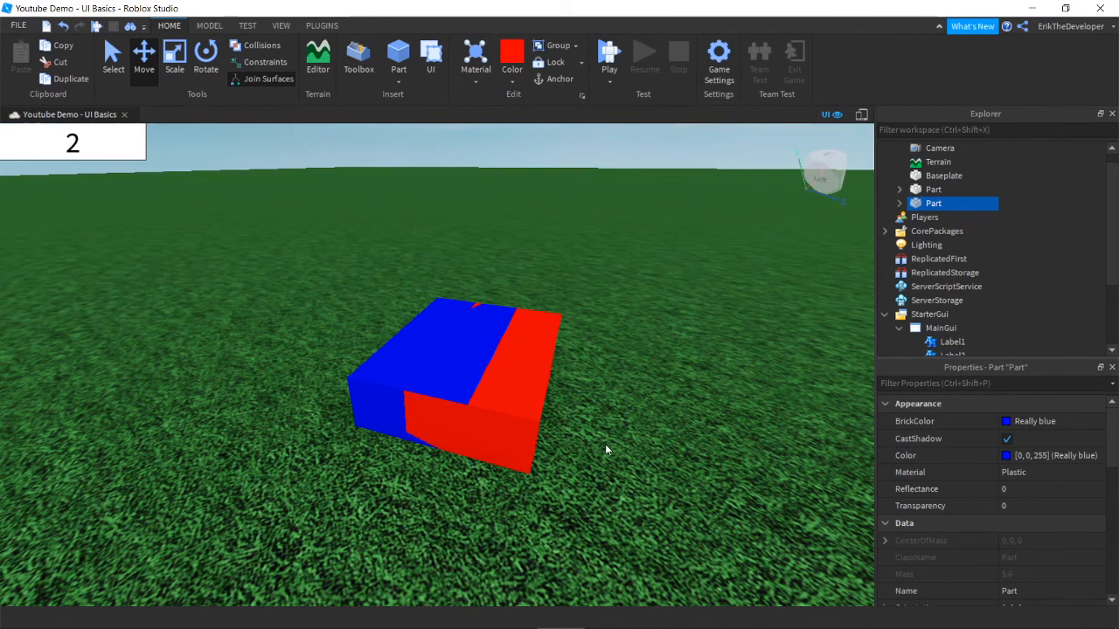
pyautogui.moveTo(605, 444); pyautogui.dragTo(605, 445, button='right')
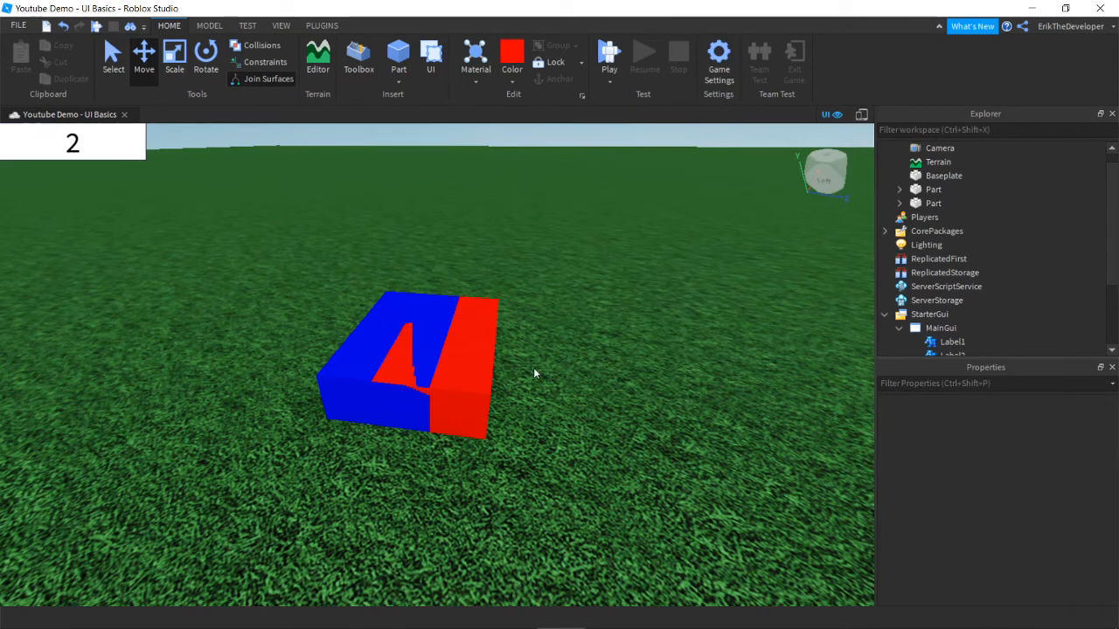
pyautogui.moveTo(582, 396); pyautogui.dragTo(582, 396, button='right')
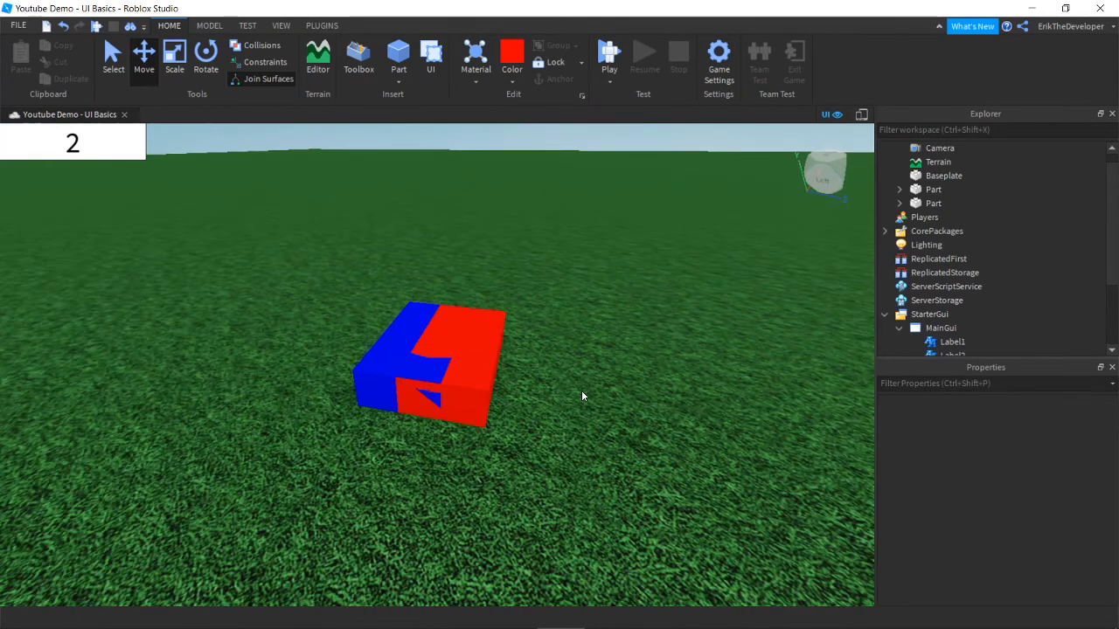
pyautogui.scroll(-5, 582, 396)
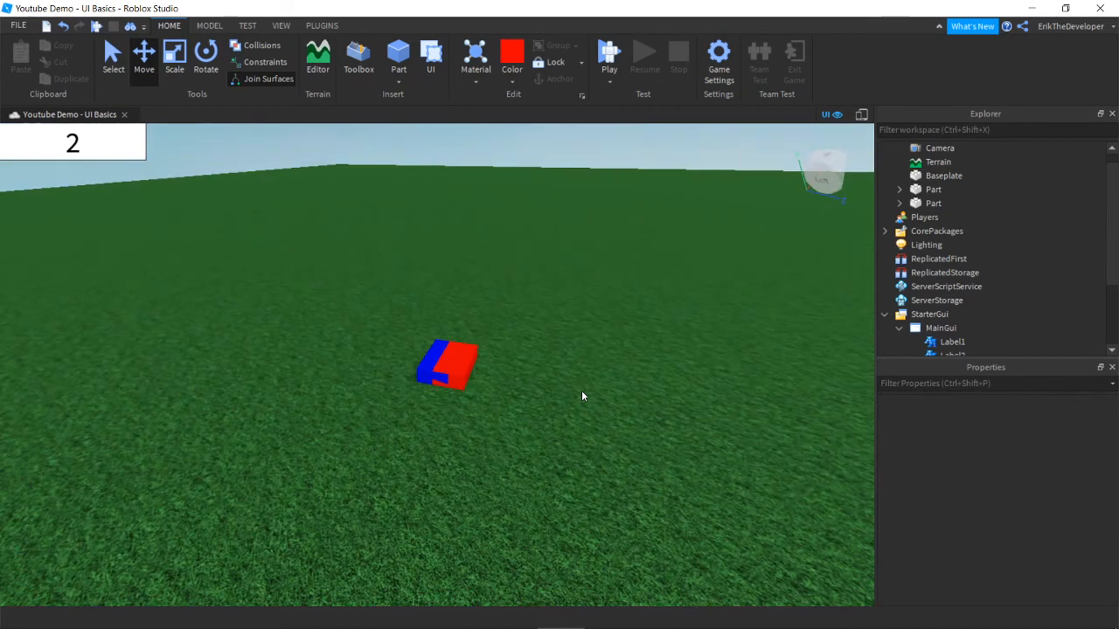
pyautogui.click(426, 371)
pyautogui.press('Delete')
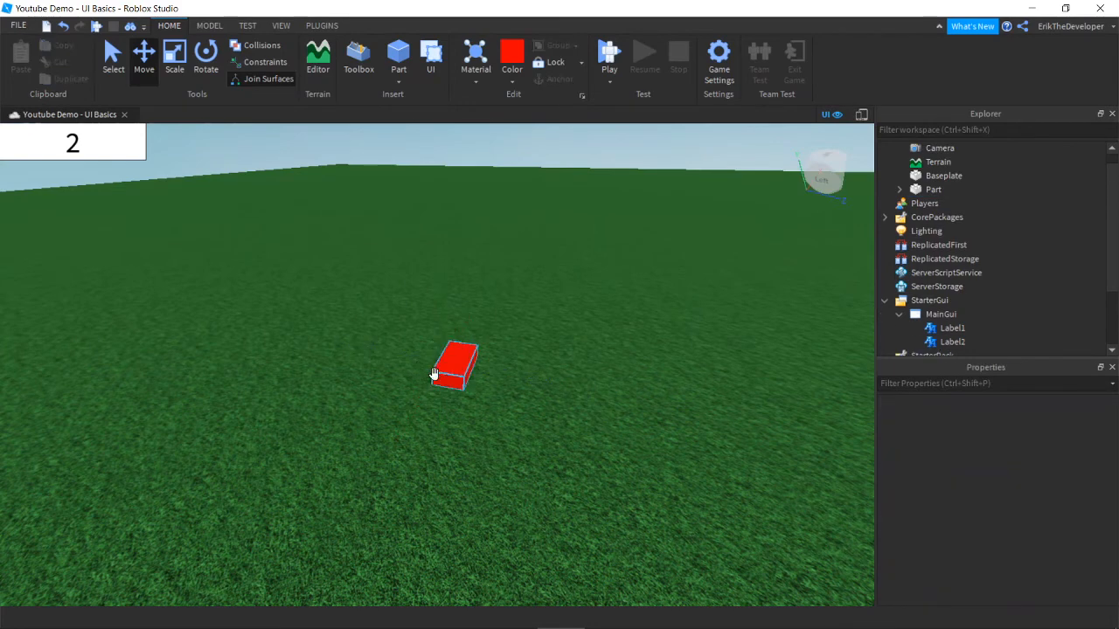
# Step: Remove the red part and view the now-empty baseplate
pyautogui.click(451, 376)
pyautogui.moveTo(452, 381); pyautogui.dragTo(452, 379, button='right')
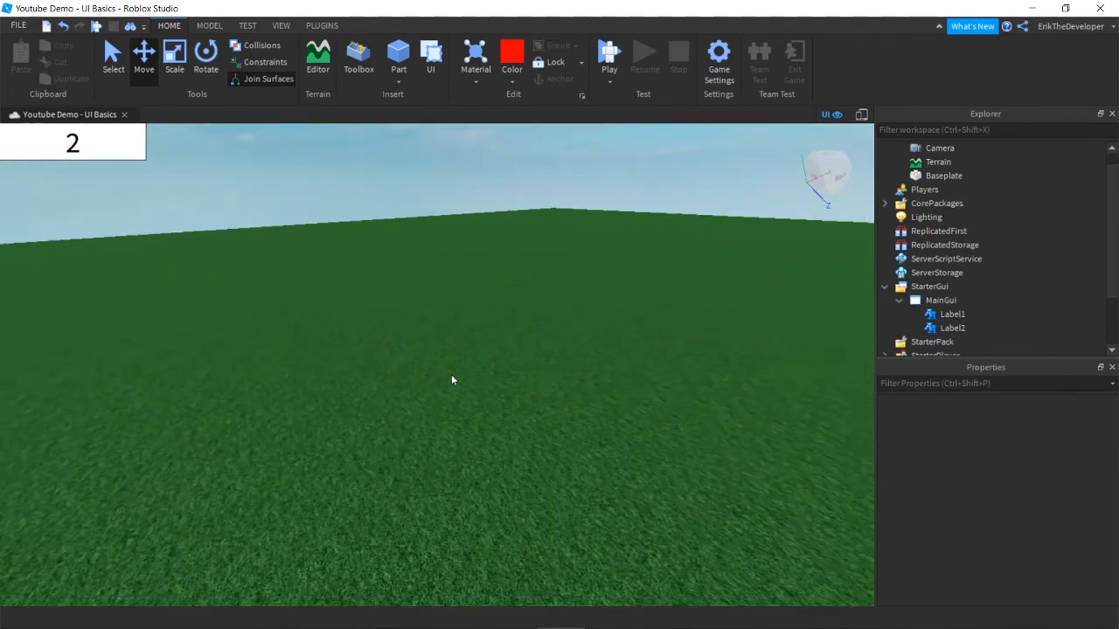
pyautogui.moveTo(317, 346); pyautogui.dragTo(316, 346, button='right')
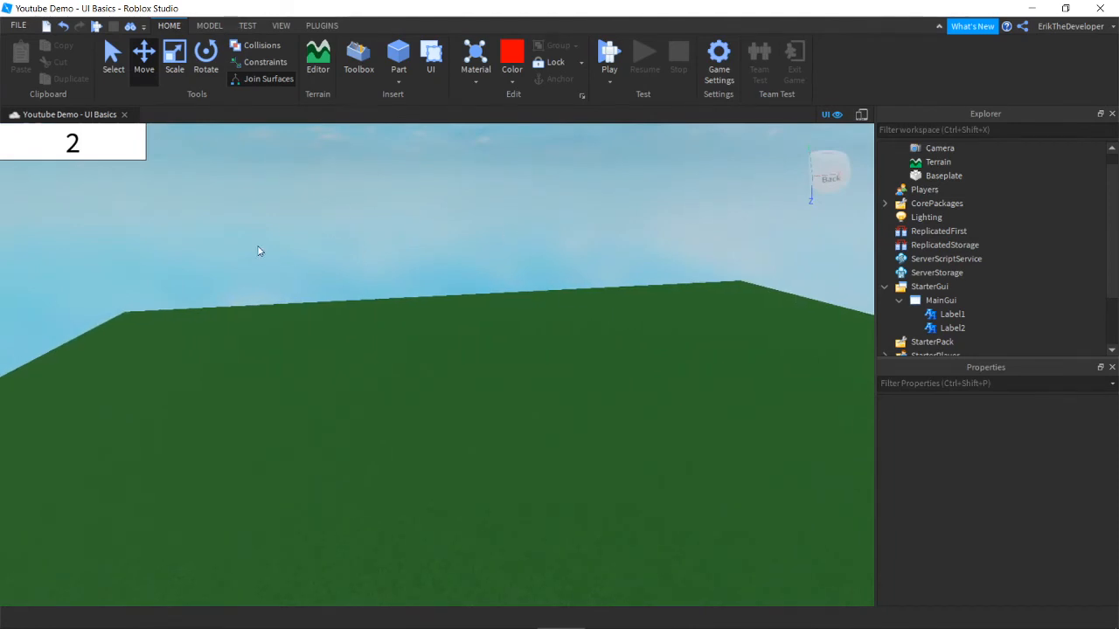
pyautogui.scroll(-2, 967, 246)
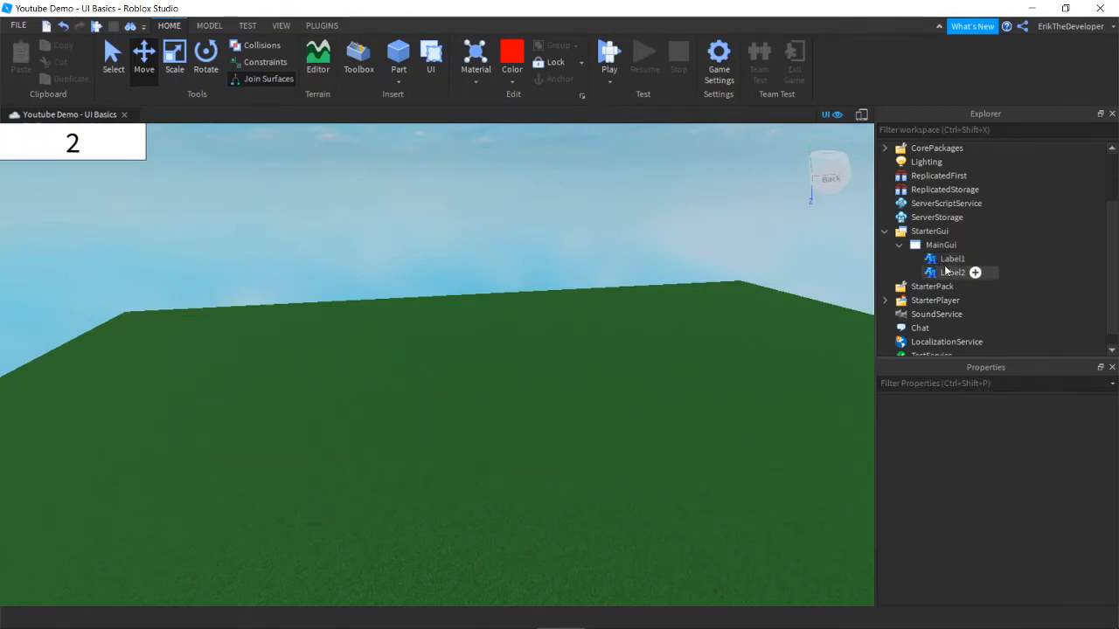
# Step: Compare the ZIndex of Label2 and Label1 in Properties, ending on Label1 at ZIndex 1
pyautogui.click(948, 272)
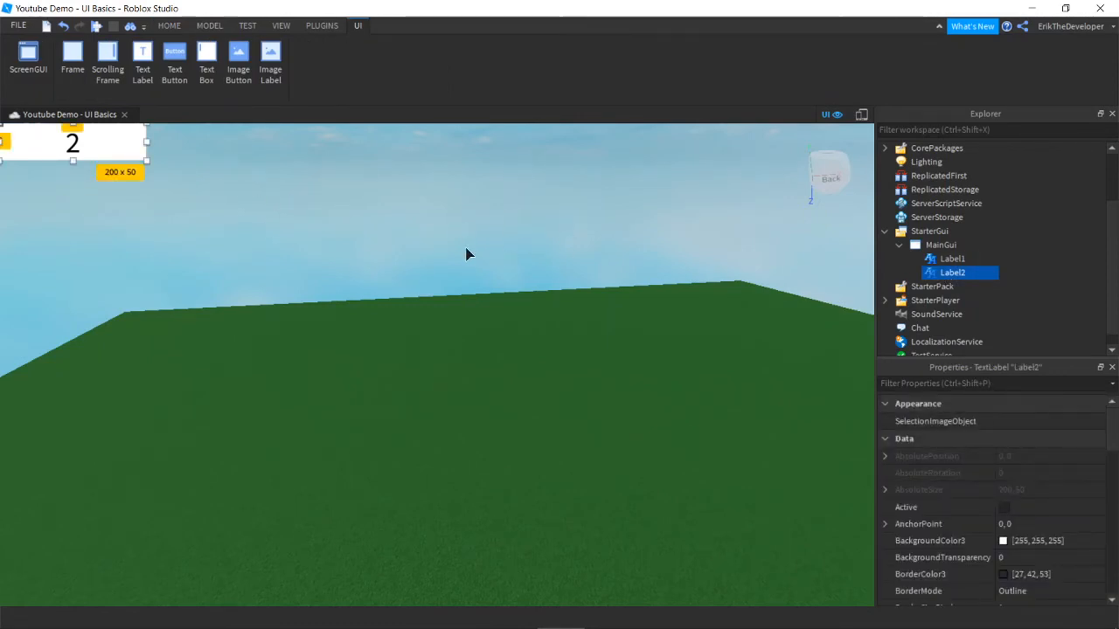
pyautogui.scroll(-2, 1004, 482)
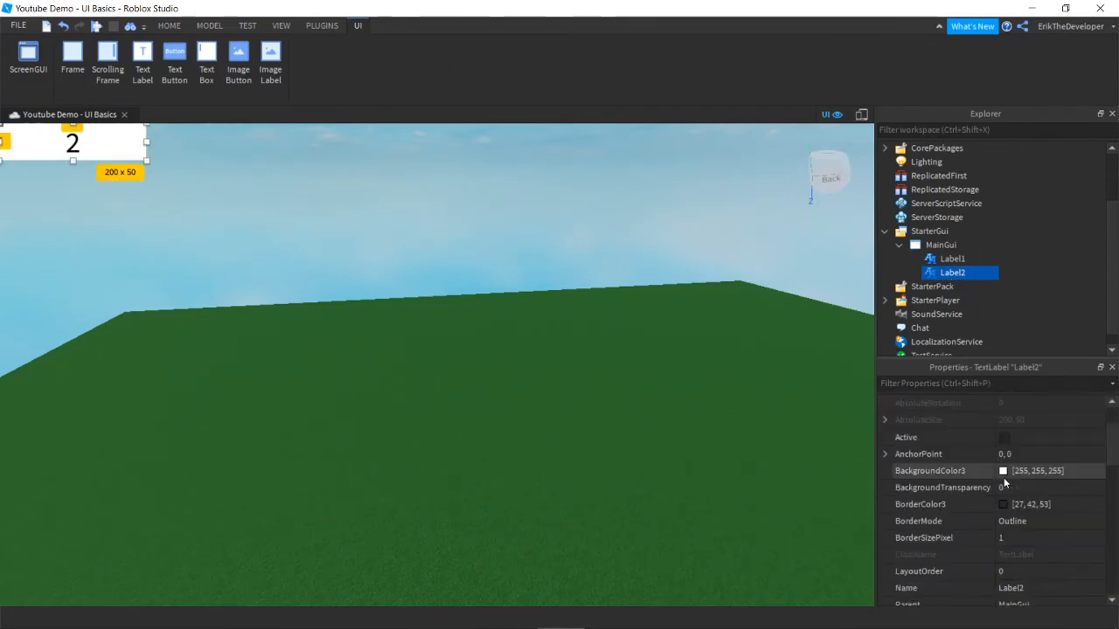
pyautogui.scroll(-5, 1004, 482)
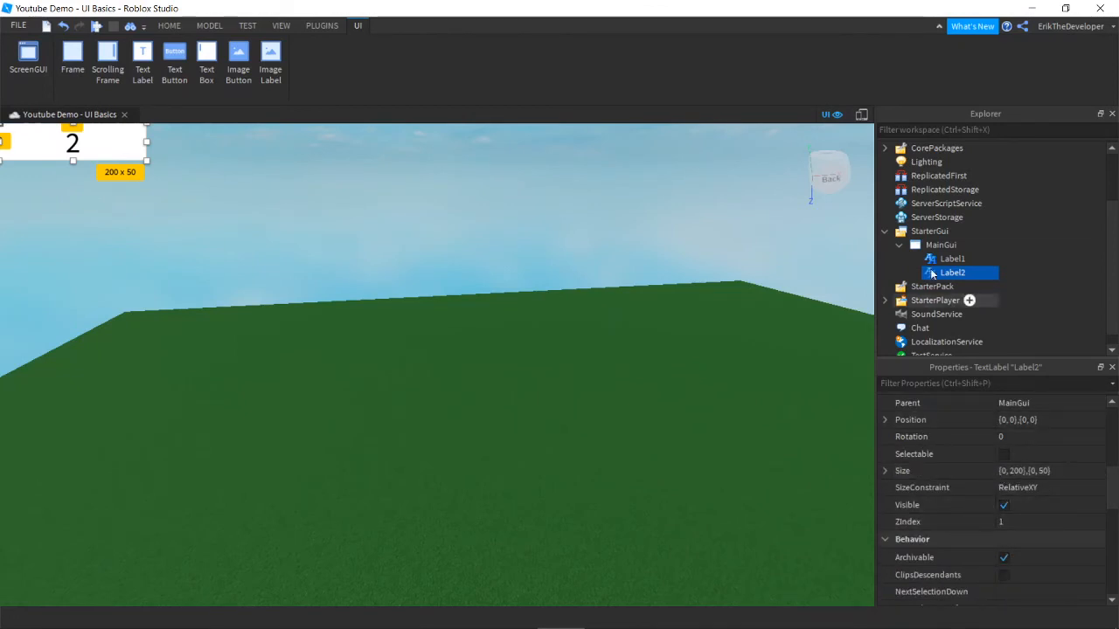
pyautogui.click(948, 261)
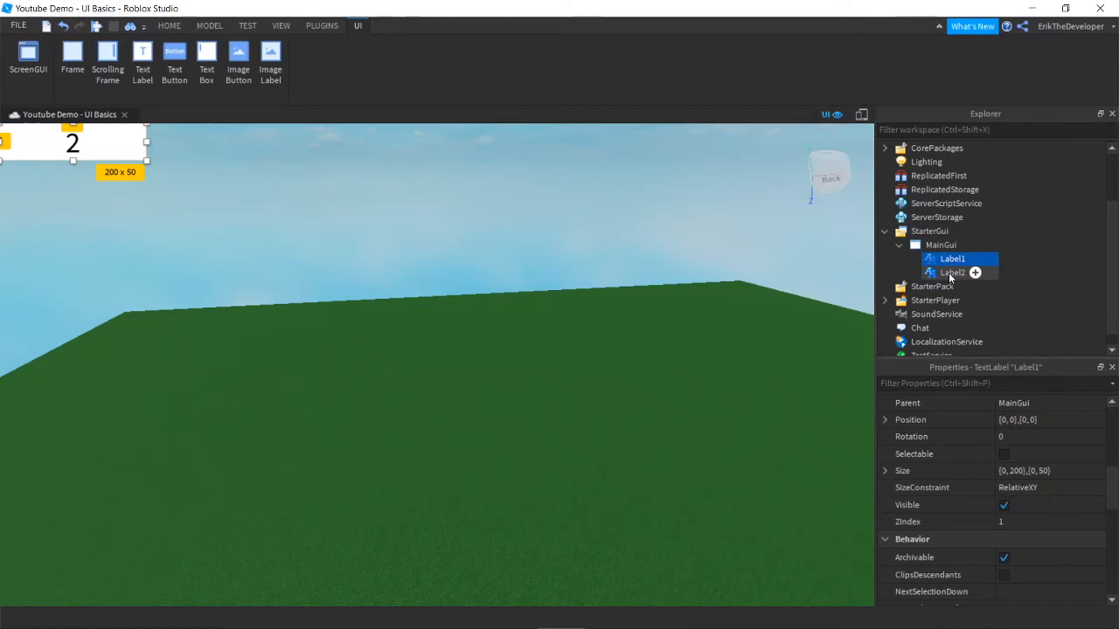
pyautogui.click(950, 274)
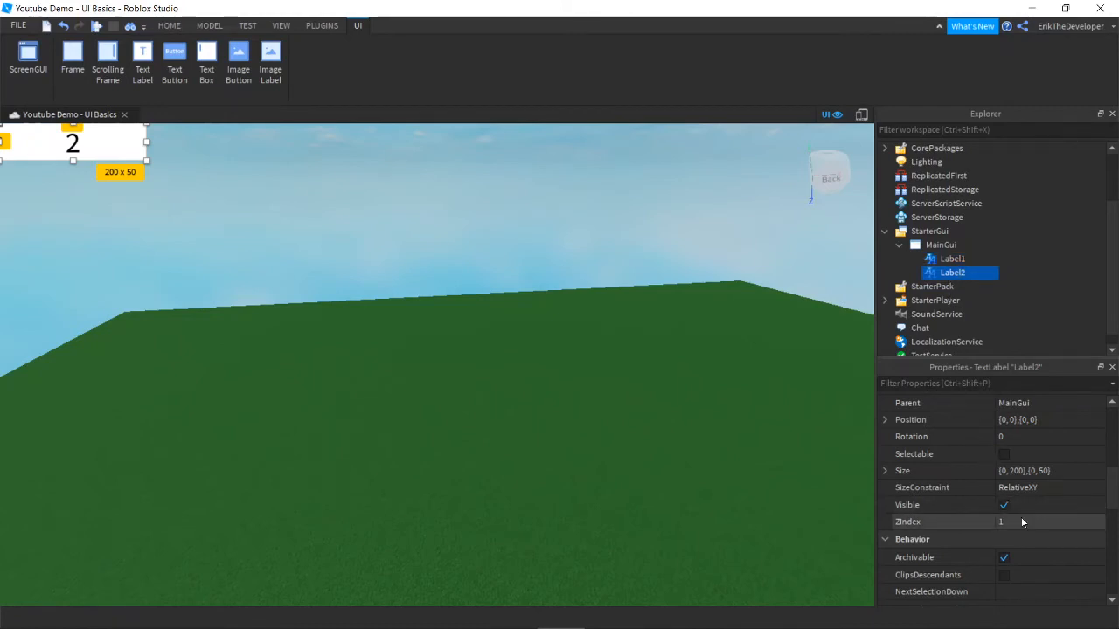
pyautogui.click(954, 260)
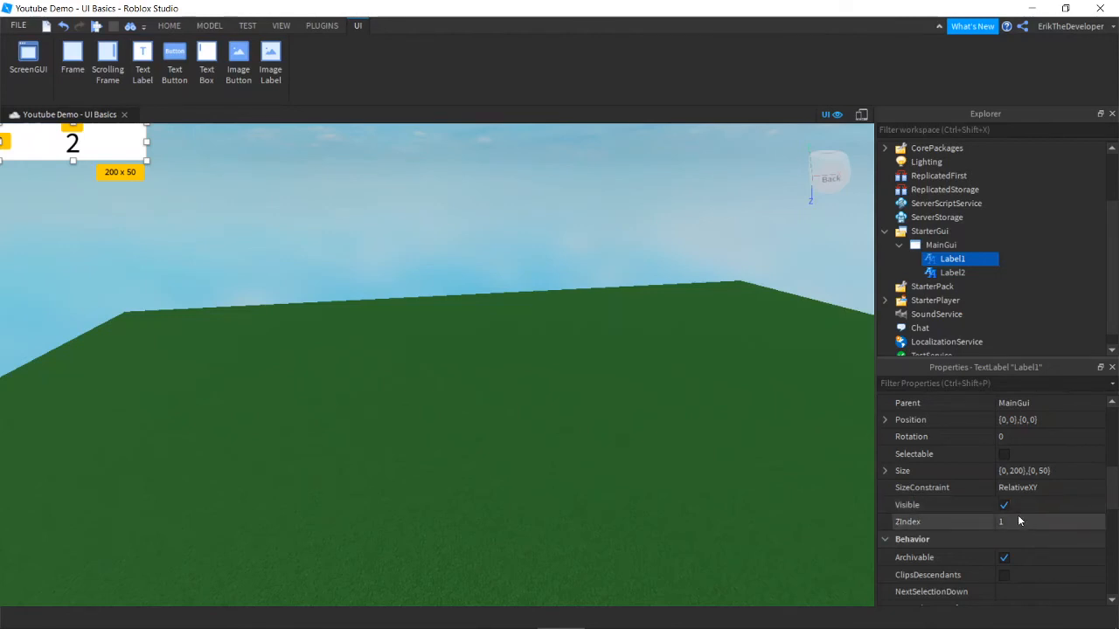
# Step: Set Label1's ZIndex to 2 and compare it against Label2's properties
pyautogui.click(1018, 517)
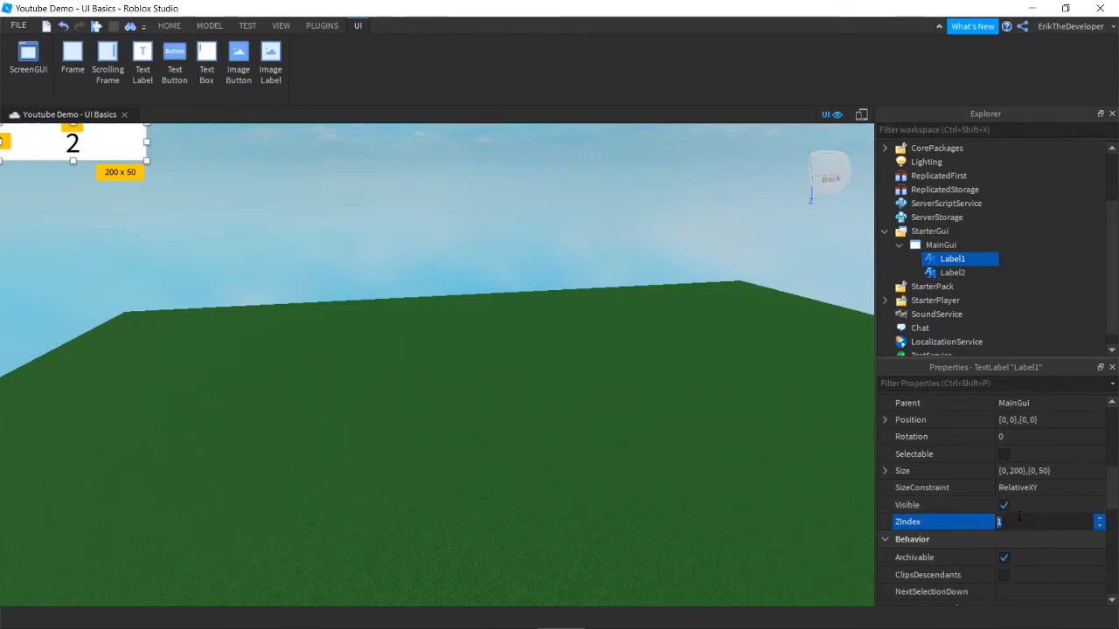
pyautogui.write('2')
pyautogui.press('Return')
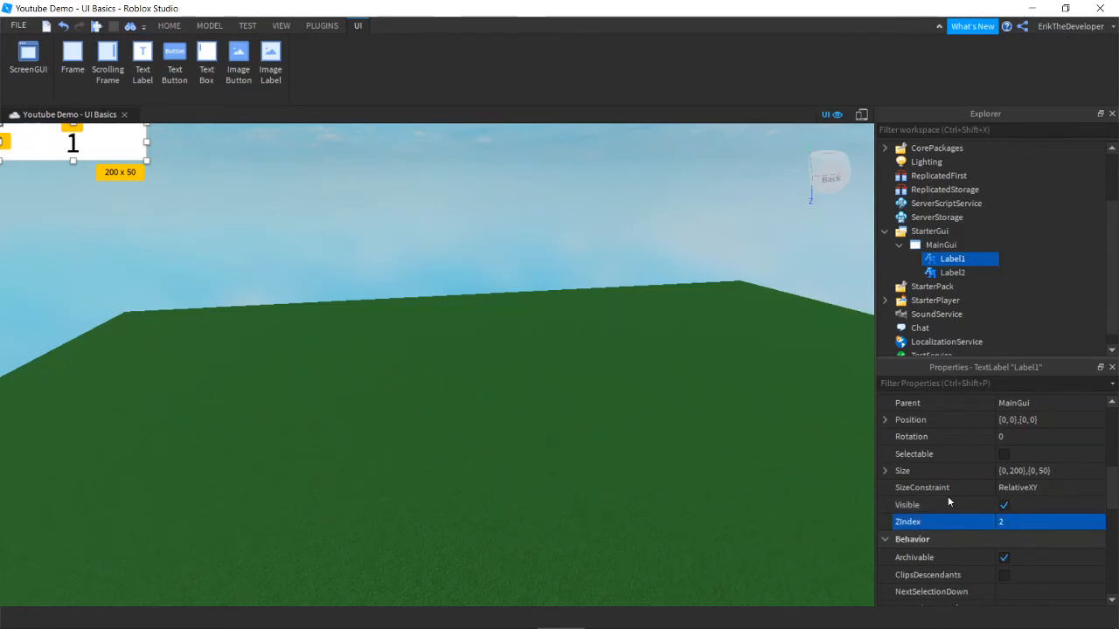
pyautogui.click(106, 165)
pyautogui.click(953, 272)
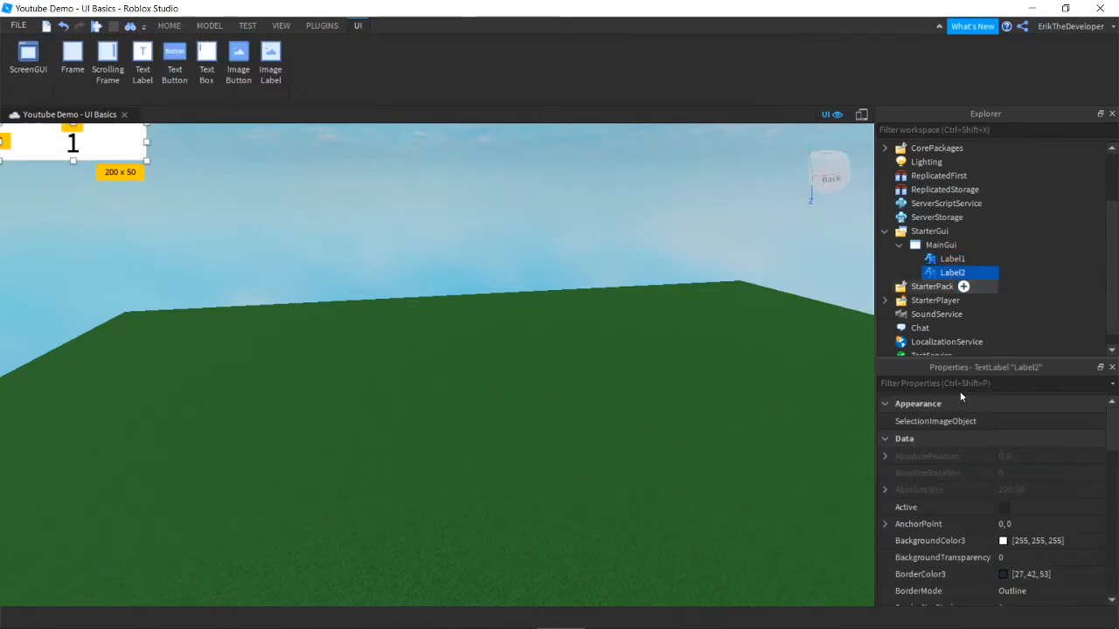
pyautogui.scroll(-5, 1005, 488)
pyautogui.scroll(-4, 1010, 487)
pyautogui.scroll(2, 1027, 461)
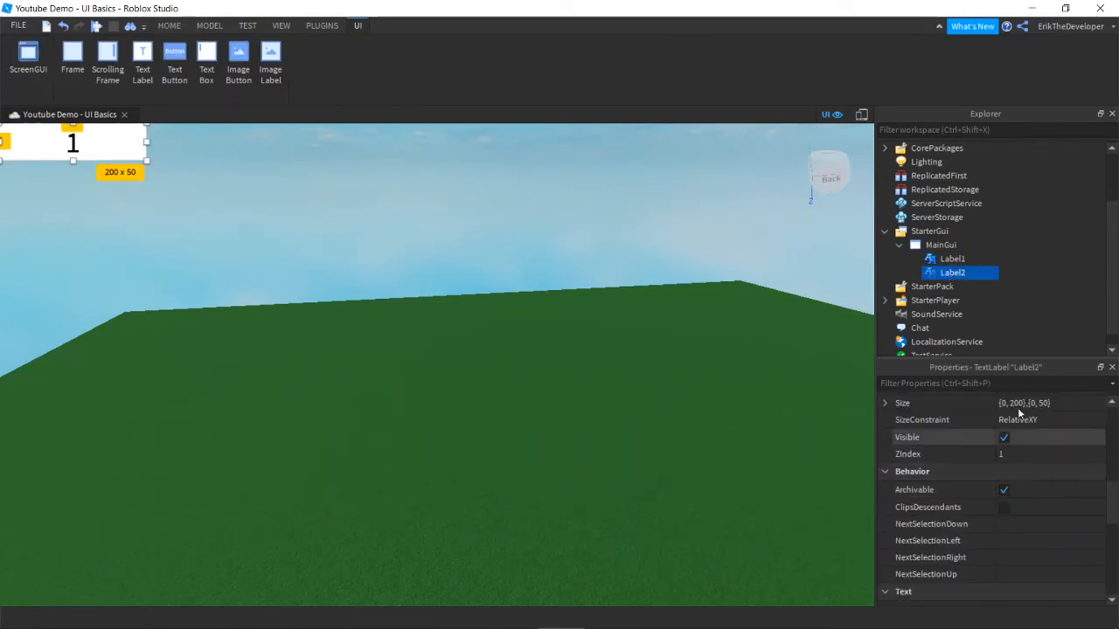
pyautogui.click(947, 259)
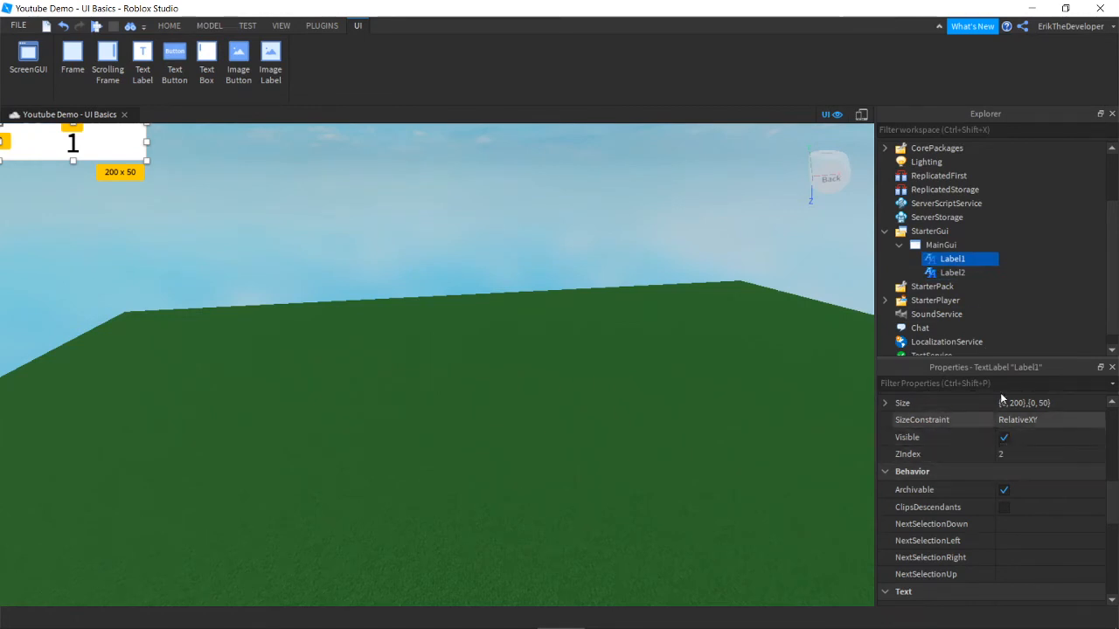
pyautogui.moveTo(965, 295); pyautogui.dragTo(944, 260)
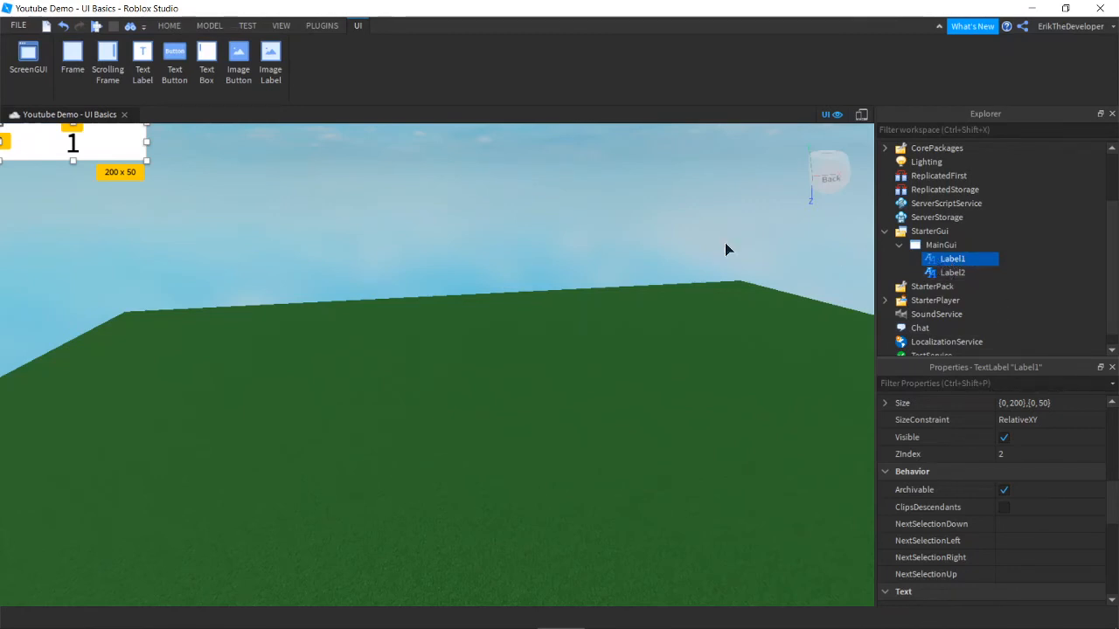
pyautogui.click(241, 226)
# Step: Set Label2's ZIndex to 3 so the '2' label shows on top, then deselect it
pyautogui.click(944, 273)
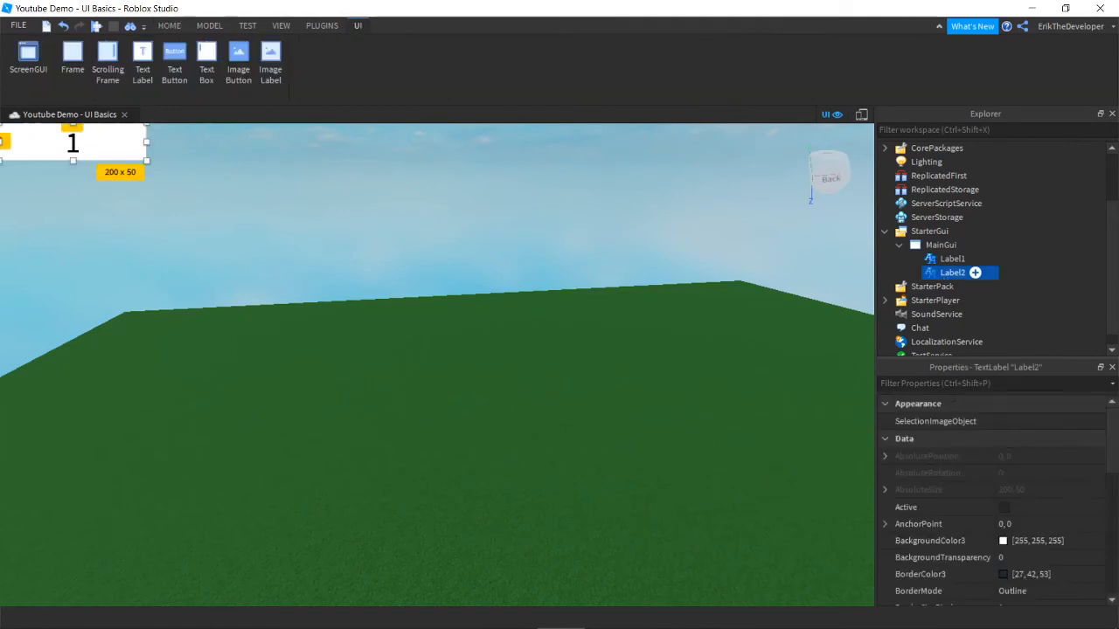
pyautogui.scroll(-10, 1023, 483)
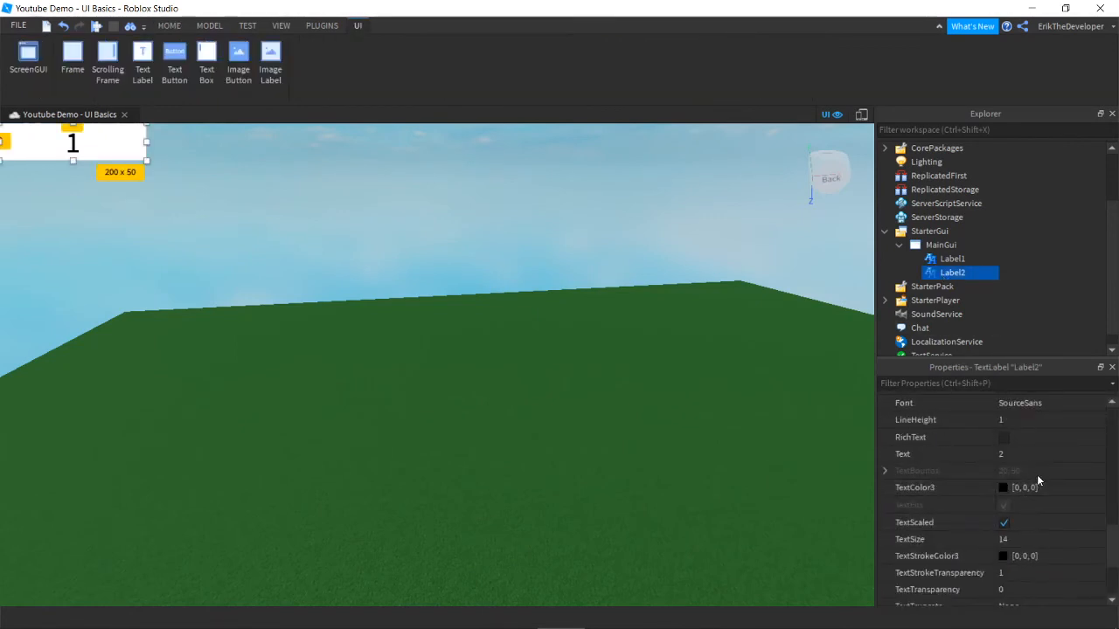
pyautogui.scroll(-3, 1040, 481)
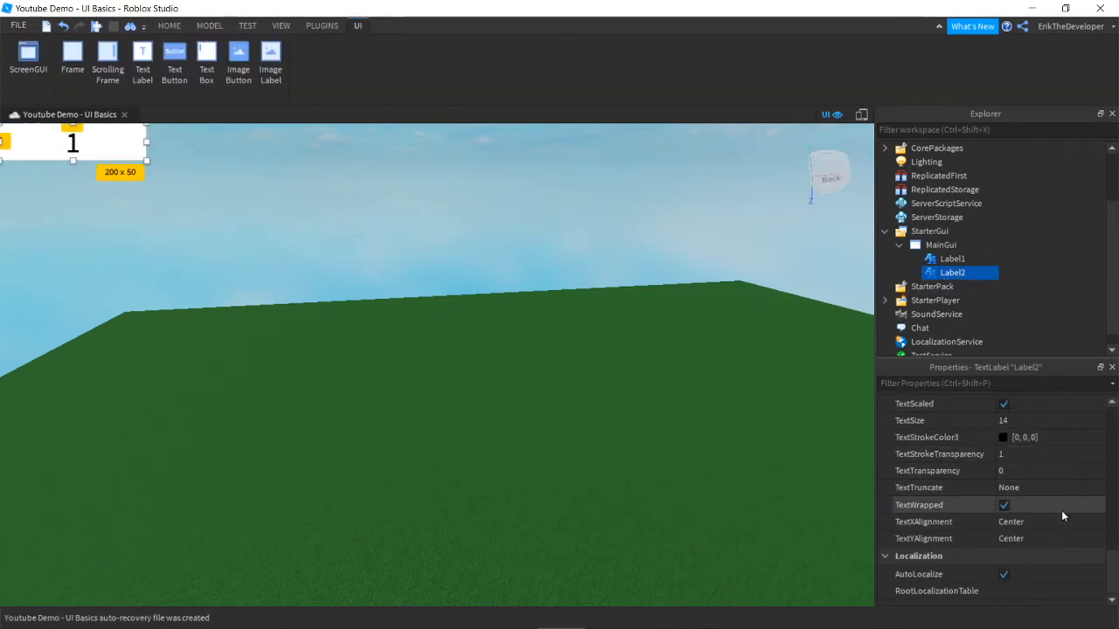
pyautogui.scroll(8, 1049, 505)
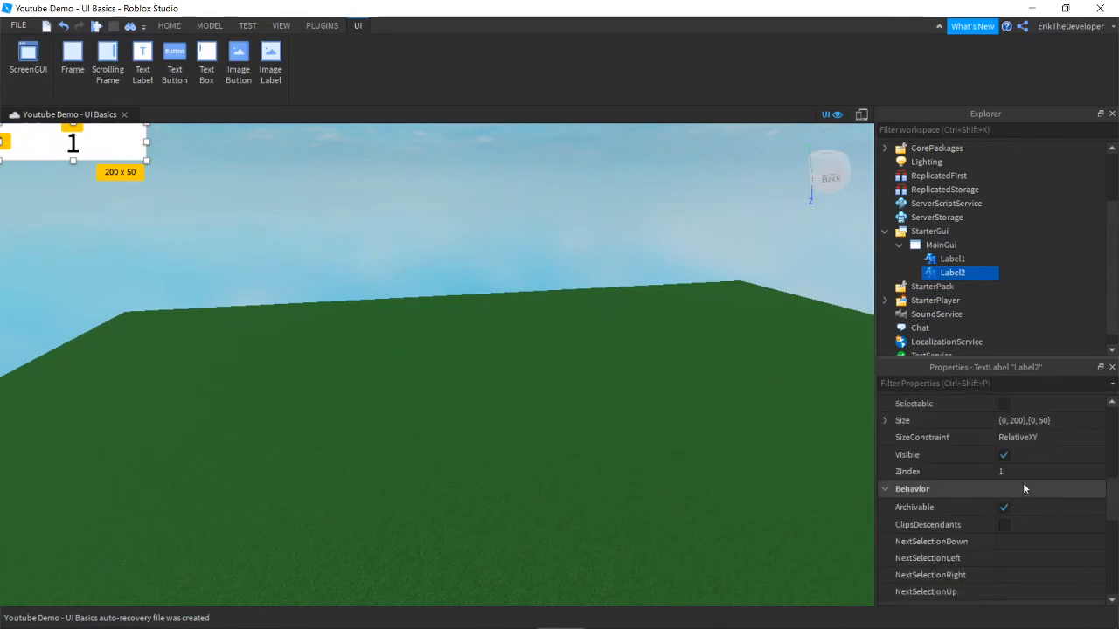
pyautogui.click(1022, 477)
pyautogui.write('3')
pyautogui.press('Return')
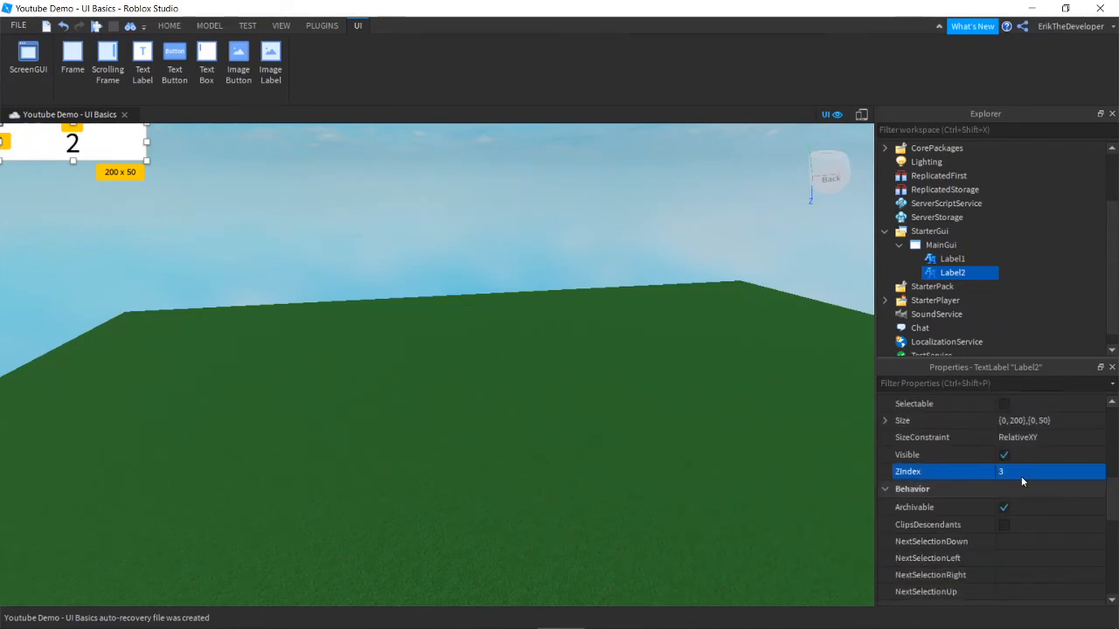
pyautogui.click(367, 210)
pyautogui.click(369, 220)
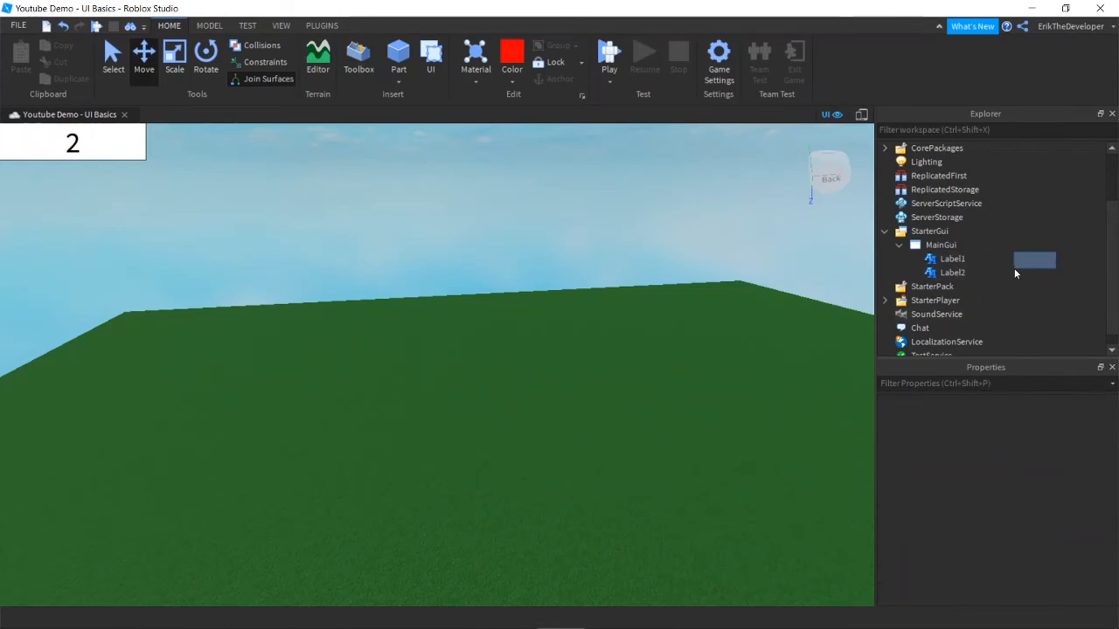
# Step: Delete both Label1 and Label2 from MainGui
pyautogui.moveTo(1014, 274); pyautogui.dragTo(994, 275)
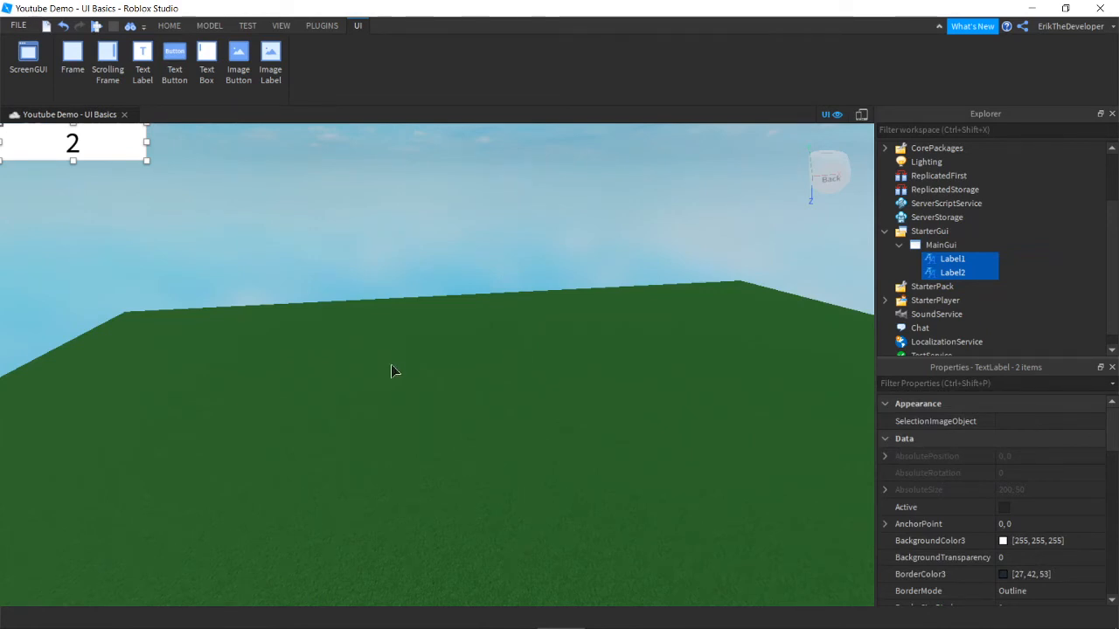
pyautogui.press('Delete')
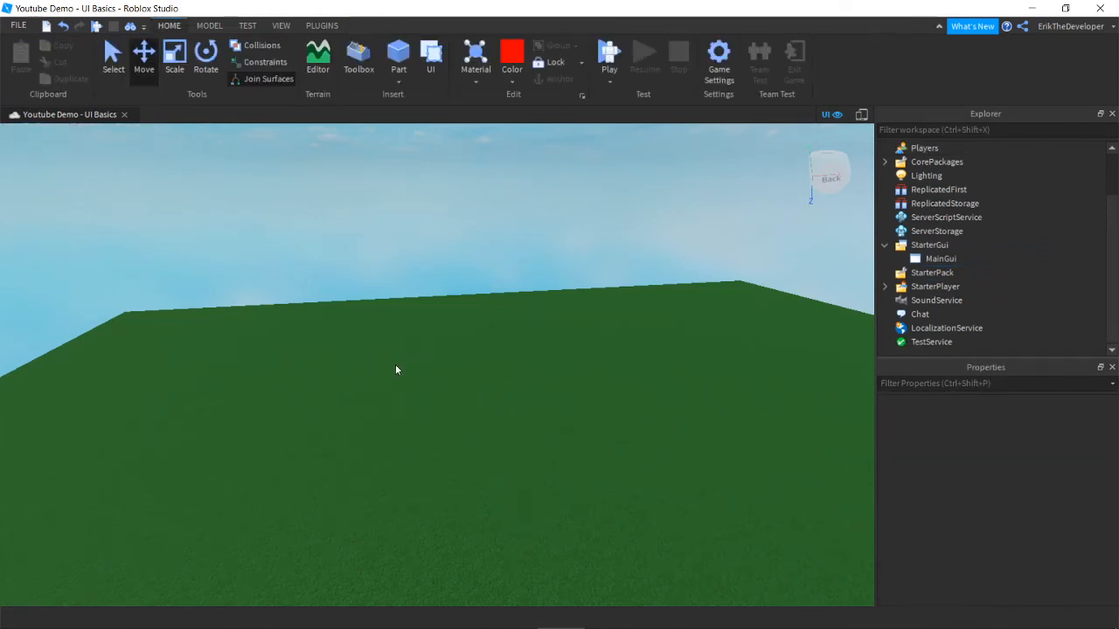
pyautogui.moveTo(395, 371); pyautogui.dragTo(396, 370, button='right')
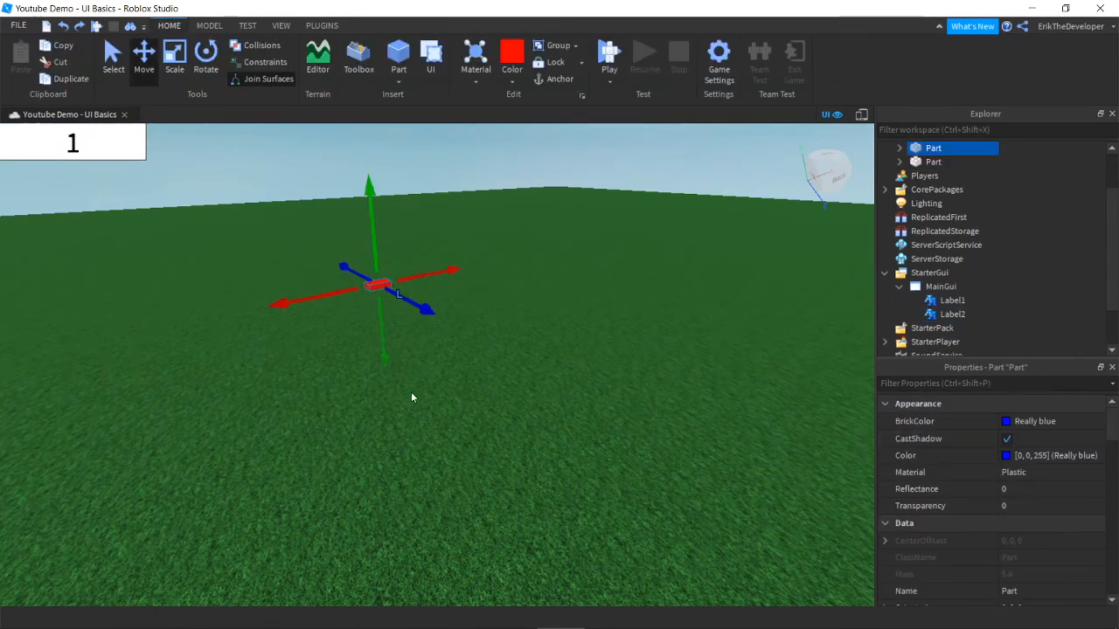
# Step: Redo the blue part's shift out of the red part and bring the camera close to both
pyautogui.moveTo(411, 392); pyautogui.dragTo(416, 398, button='right')
pyautogui.press('w')
pyautogui.click(83, 27)
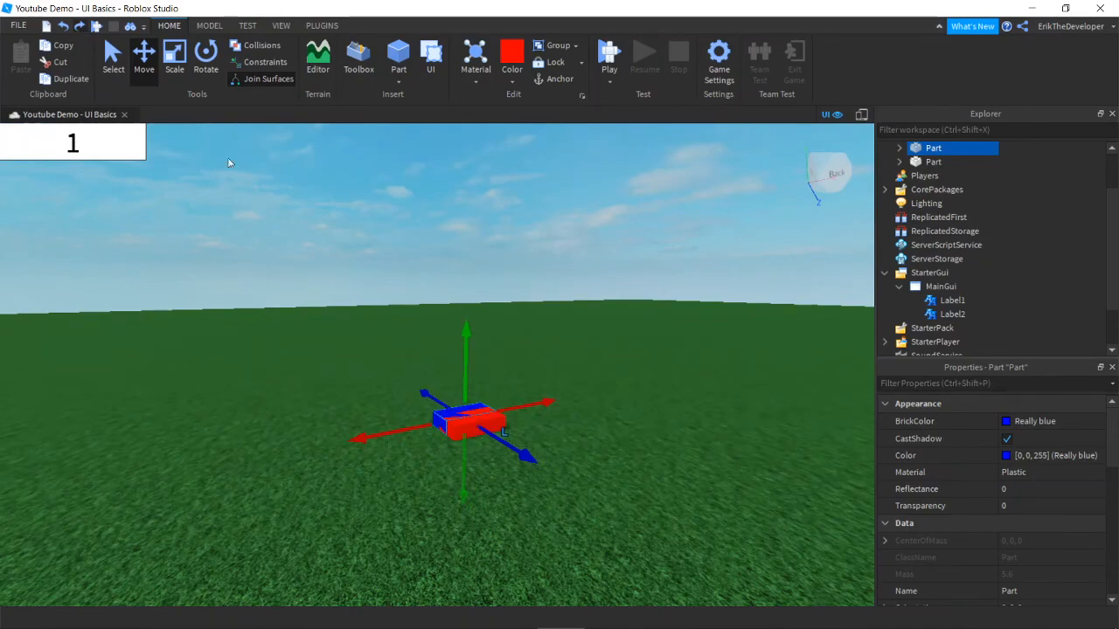
pyautogui.moveTo(414, 305); pyautogui.dragTo(415, 306, button='right')
pyautogui.press('w')
pyautogui.press('a')
# Step: Scale the blue part longer and taller, with Move snapping turned off for free resizing
pyautogui.click(175, 58)
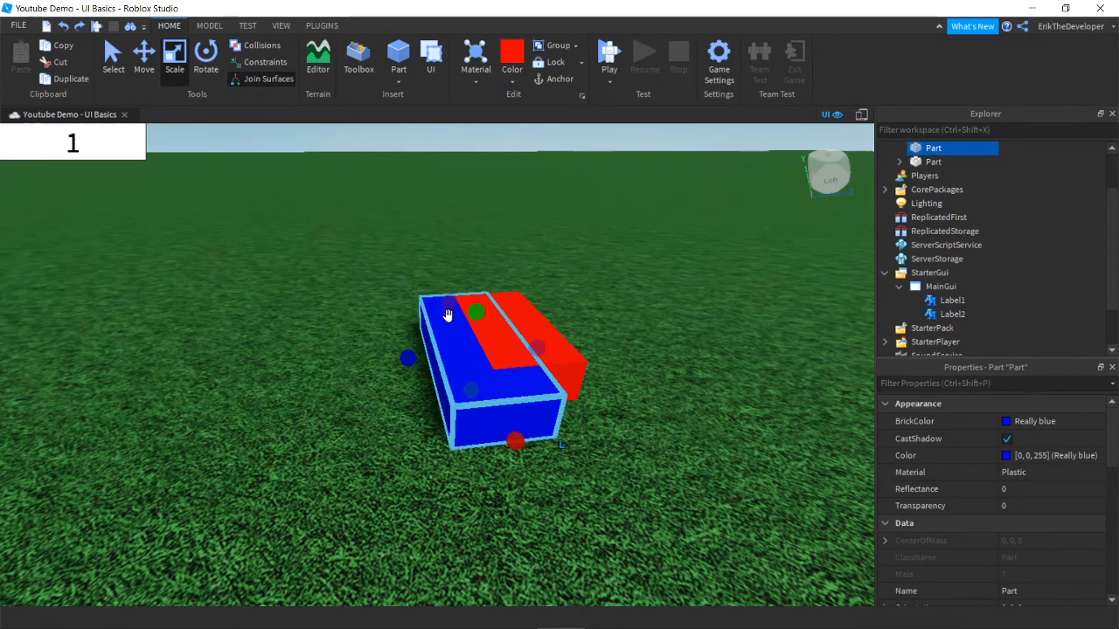
pyautogui.moveTo(448, 305); pyautogui.dragTo(477, 264)
pyautogui.moveTo(526, 299); pyautogui.dragTo(527, 300, button='right')
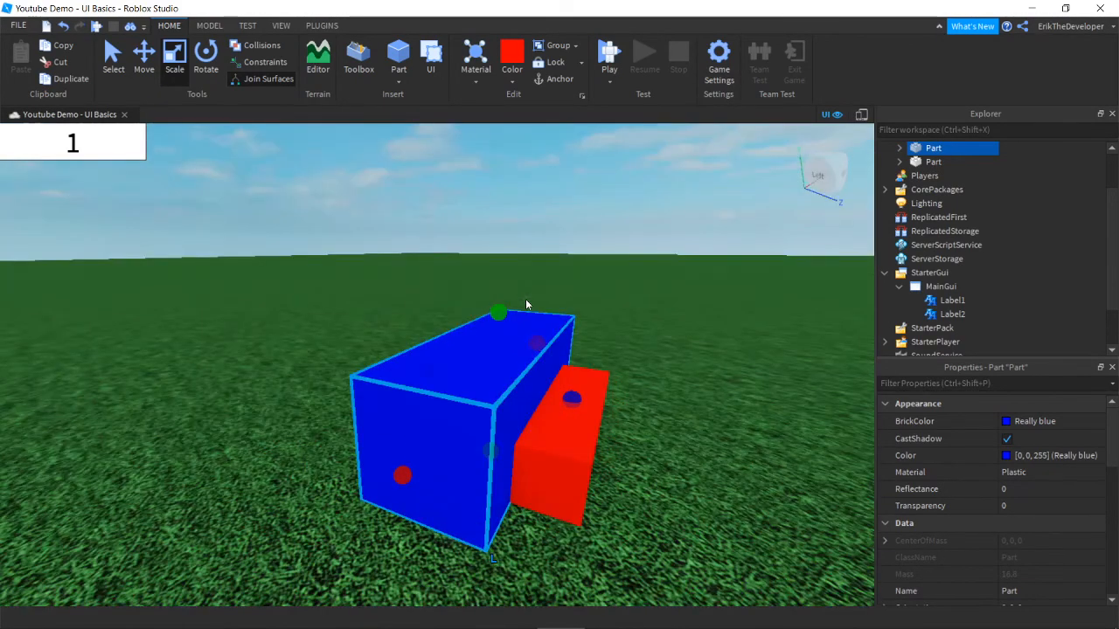
pyautogui.moveTo(501, 308); pyautogui.dragTo(512, 367)
pyautogui.click(209, 25)
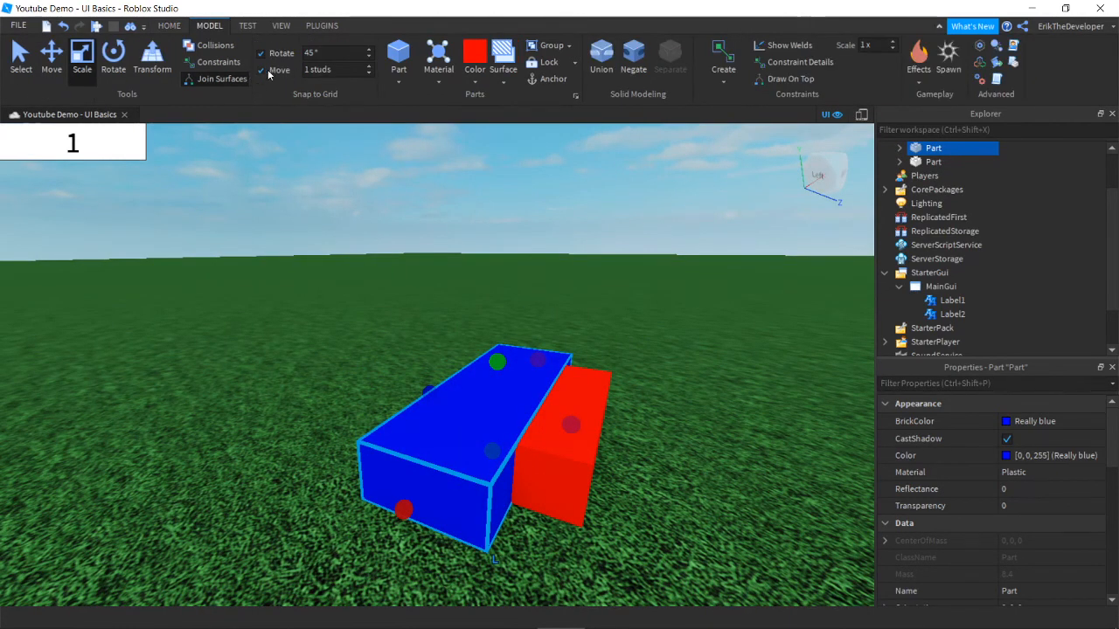
pyautogui.click(260, 70)
pyautogui.moveTo(497, 358); pyautogui.dragTo(497, 357)
# Step: Move the blue part inside the red part so only the red block shows
pyautogui.click(684, 430)
pyautogui.moveTo(685, 430); pyautogui.dragTo(687, 432, button='right')
pyautogui.press('s')
pyautogui.press('w')
pyautogui.press('s')
pyautogui.scroll(-1, 433, 438)
pyautogui.click(443, 439)
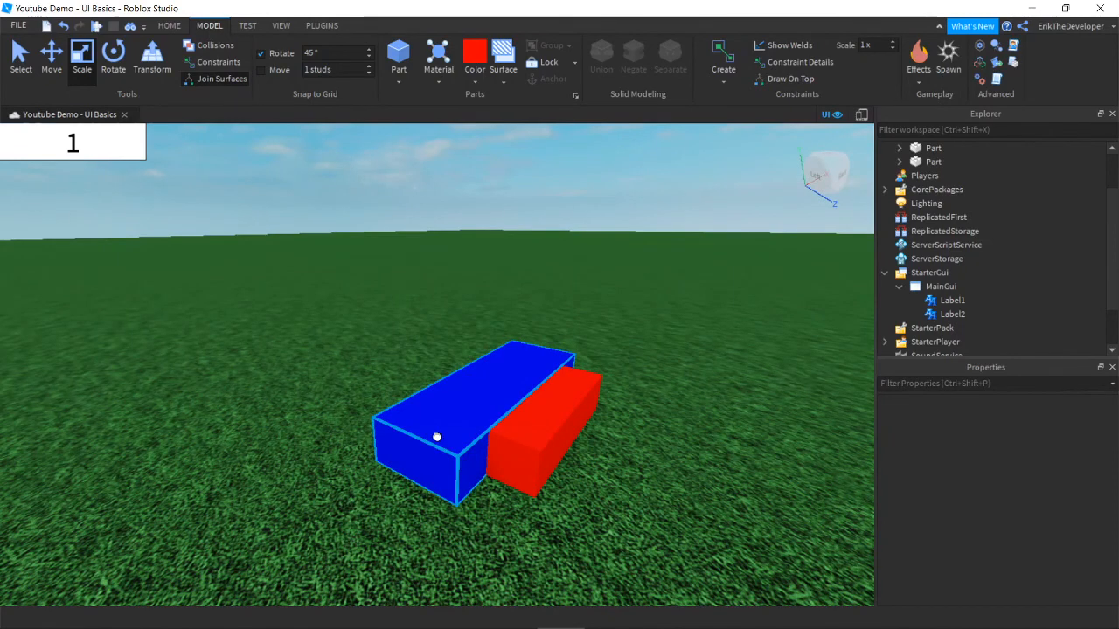
pyautogui.moveTo(437, 439); pyautogui.dragTo(529, 442)
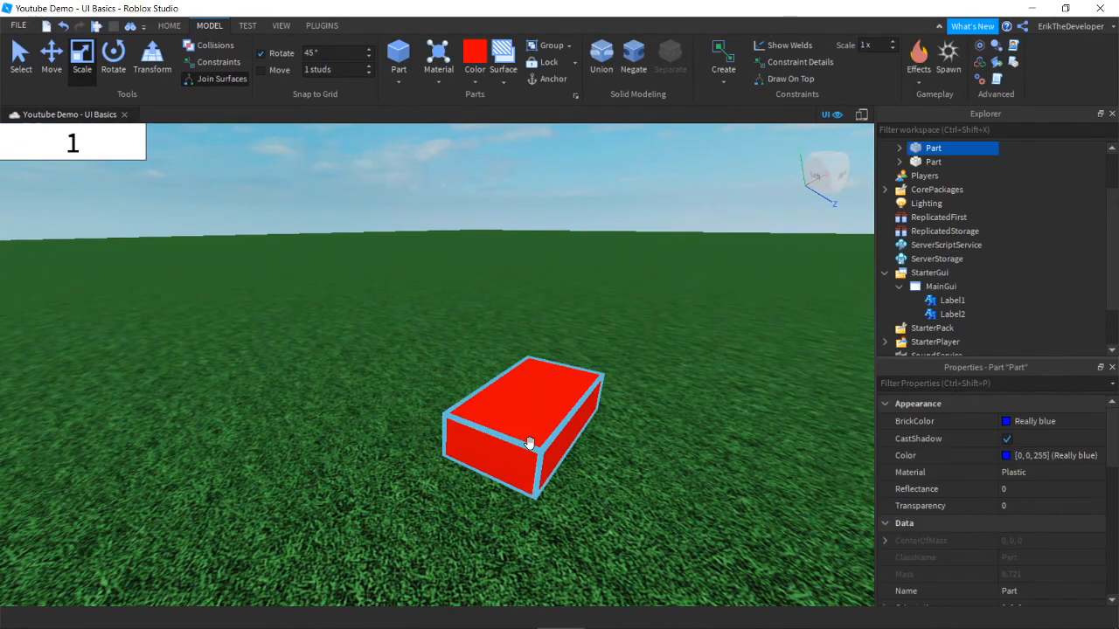
# Step: Delete the blue part and the red part from the Workspace
pyautogui.press('Delete')
pyautogui.click(529, 444)
pyautogui.press('Delete')
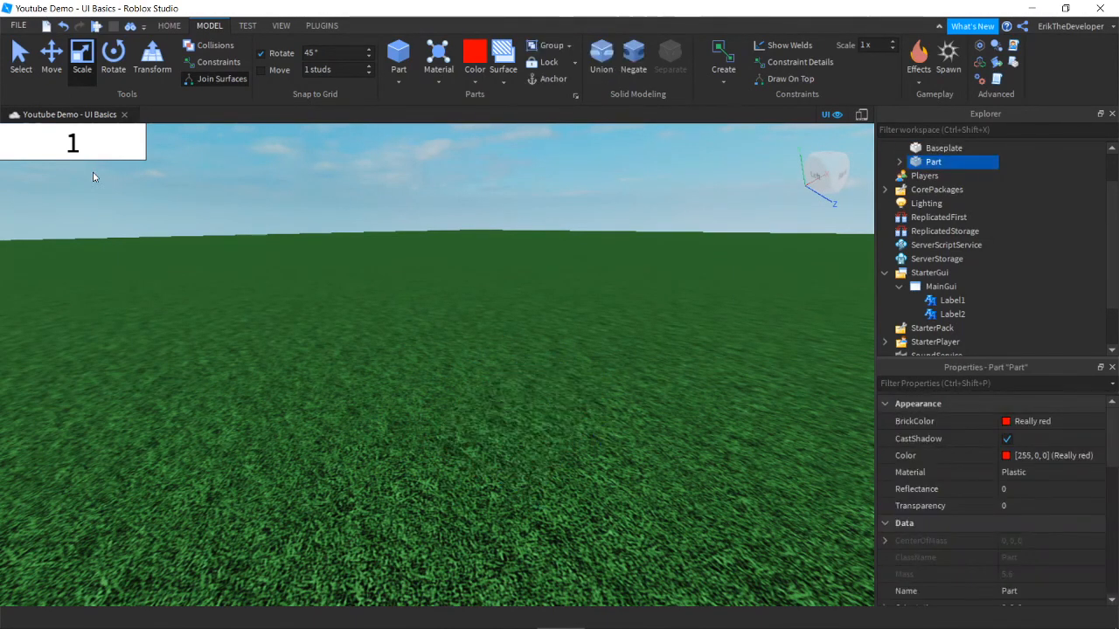
pyautogui.click(170, 26)
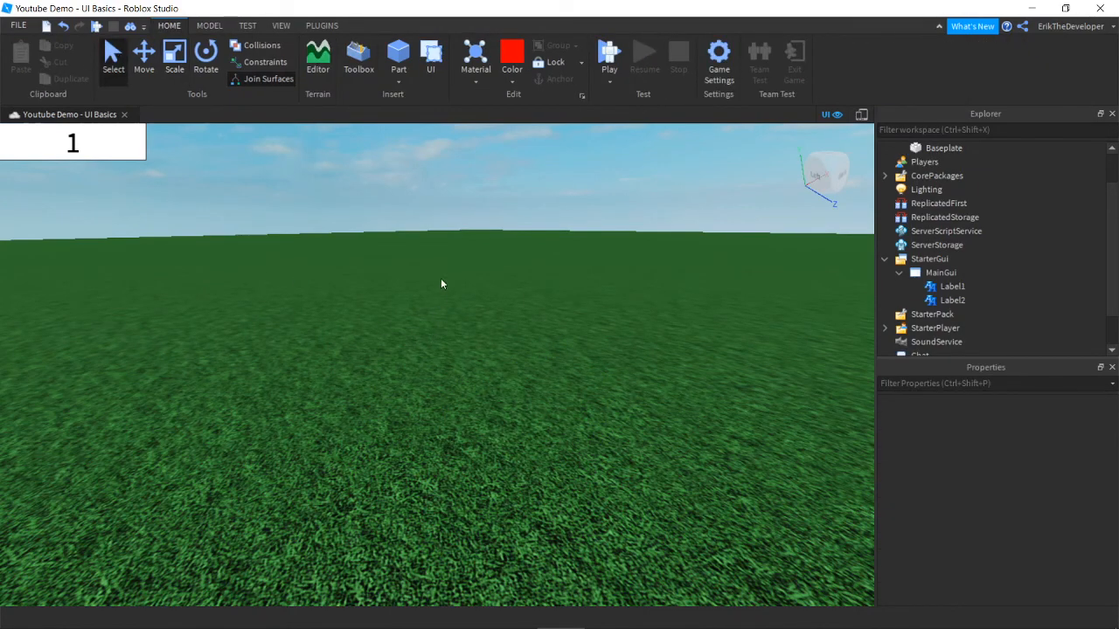
# Step: Collapse MainGui and StarterGui in the Explorer
pyautogui.moveTo(442, 282); pyautogui.dragTo(439, 281, button='right')
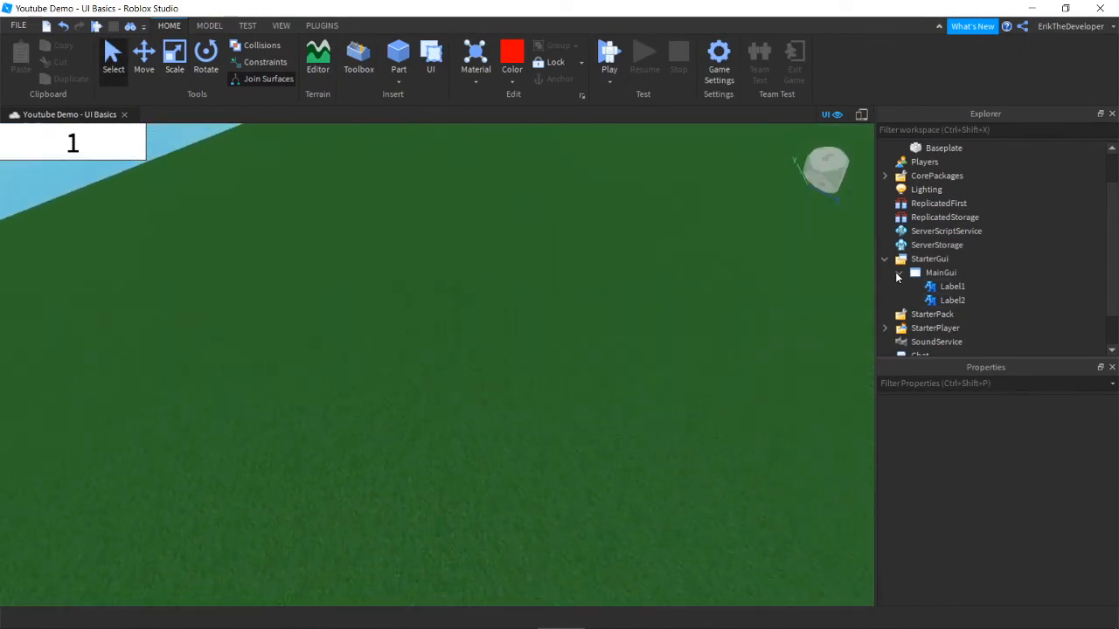
pyautogui.click(893, 272)
pyautogui.click(885, 258)
pyautogui.scroll(1, 892, 267)
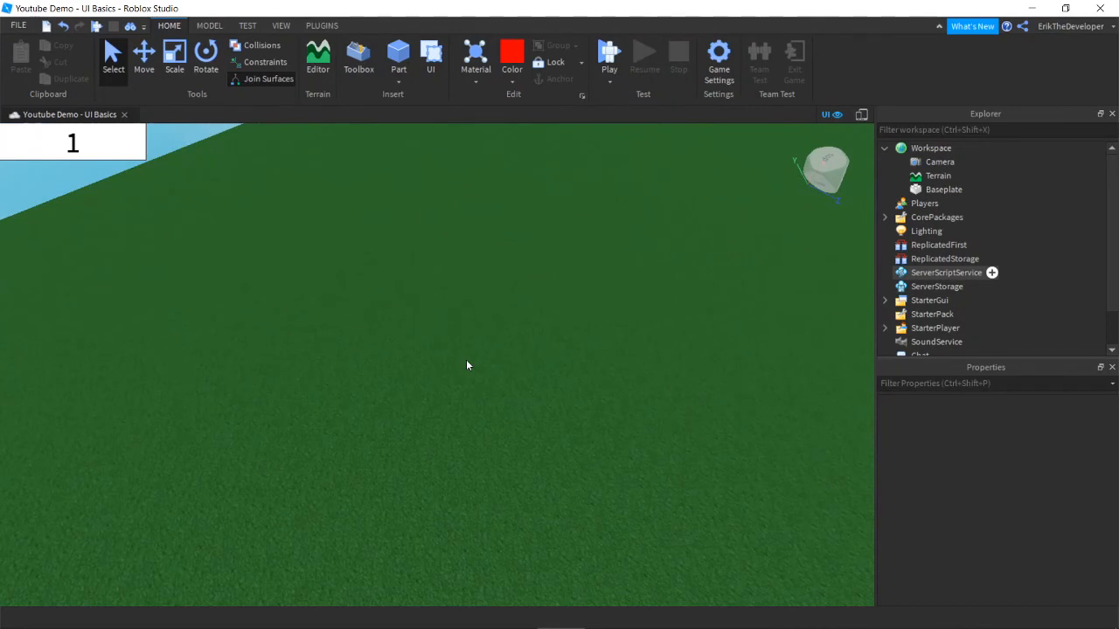
# Step: Fly the camera back over the empty baseplate
pyautogui.moveTo(467, 365); pyautogui.dragTo(470, 387, button='right')
pyautogui.press('s')
pyautogui.press('a')
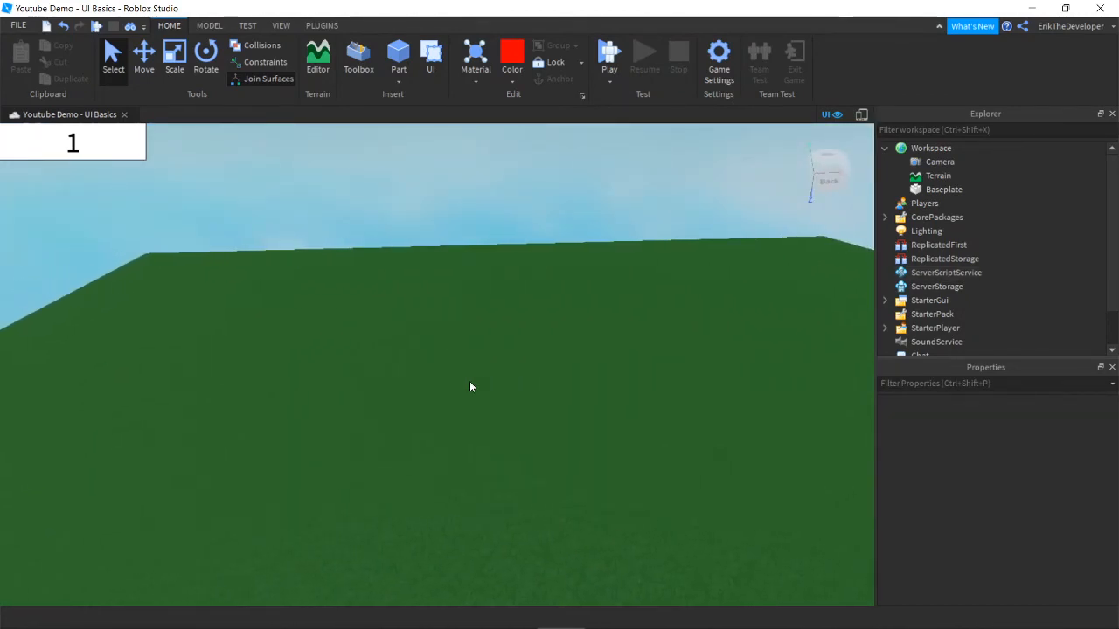
pyautogui.press('s')
pyautogui.press('d')
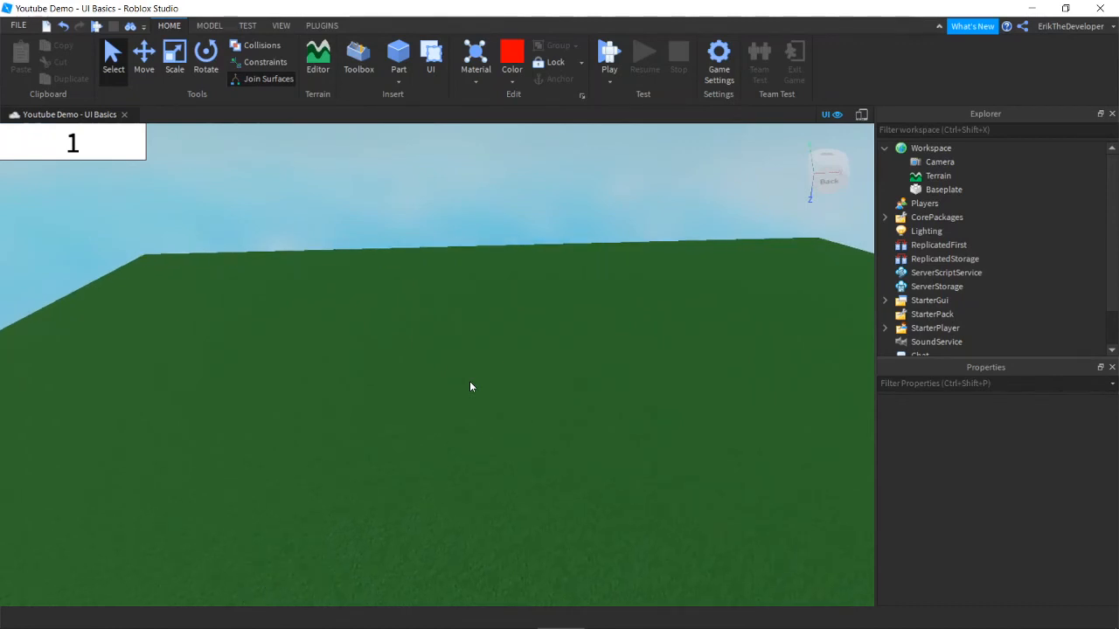
pyautogui.press('w')
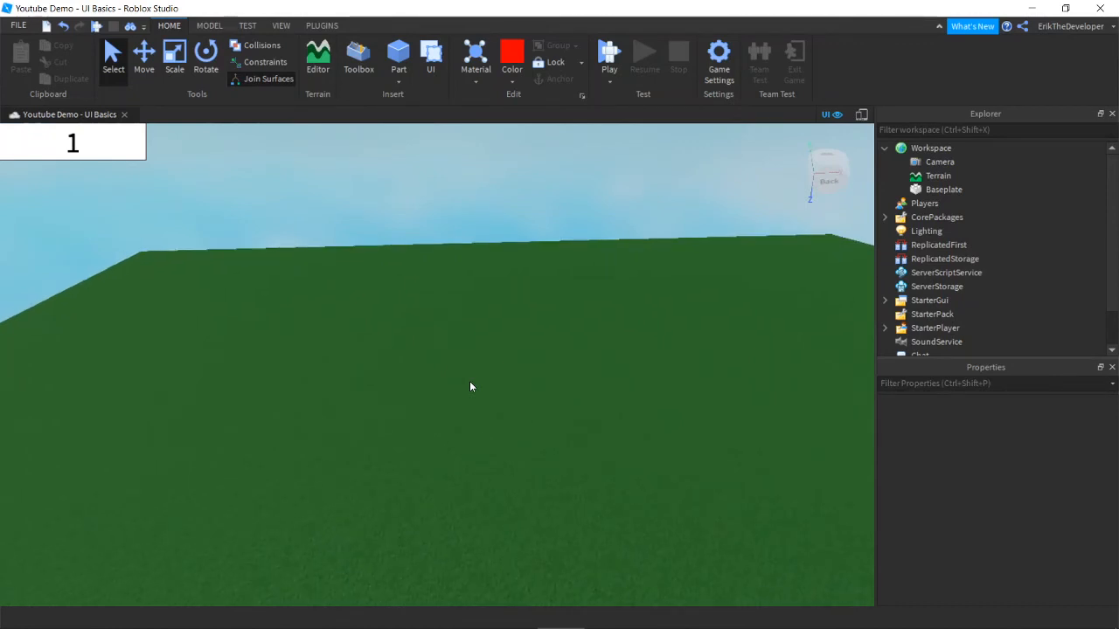